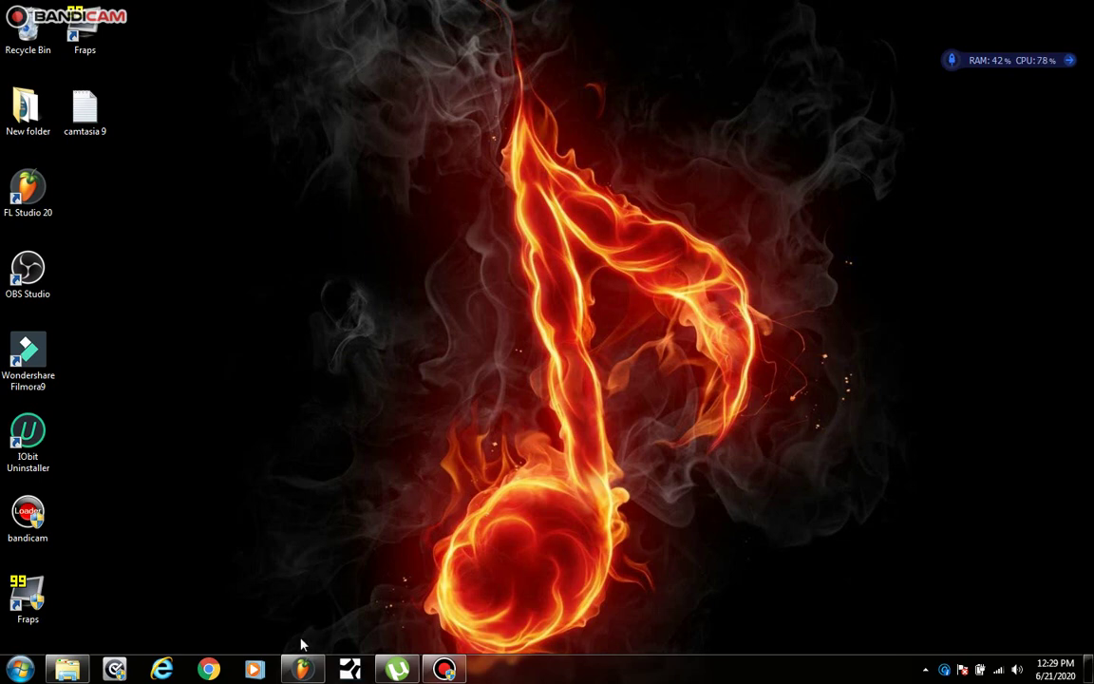
Switch to FL Studio and play the kompas song from the start with the whole arrangement in view
{"action": "left_click", "coordinate": [302, 669]}
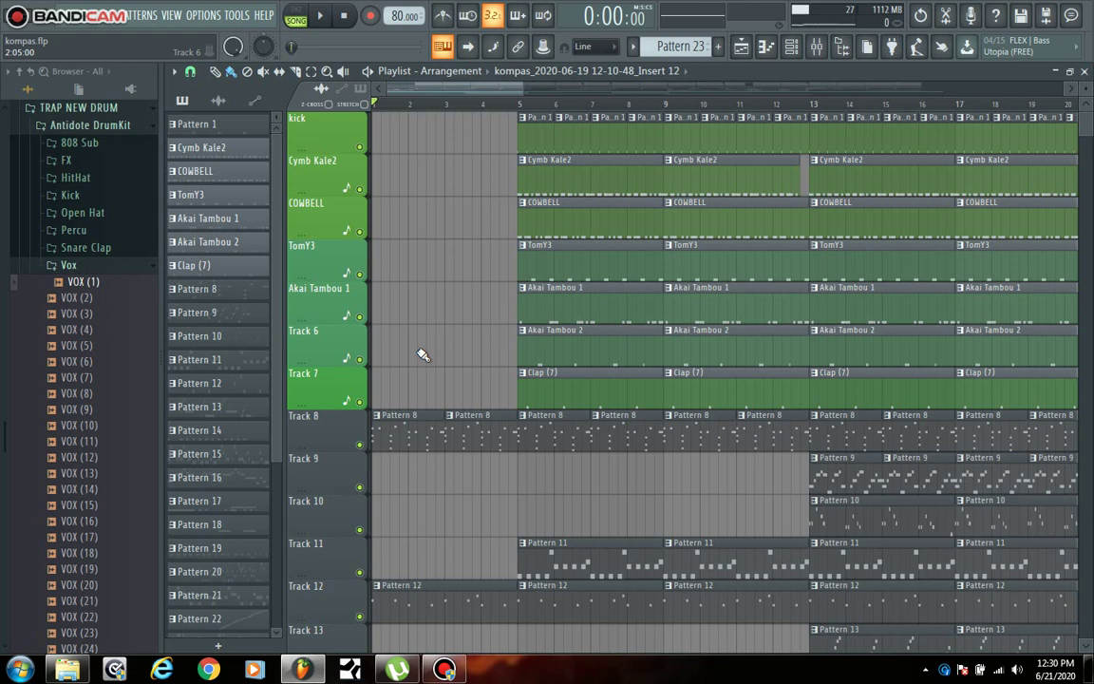
{"action": "left_click_drag", "start_coordinate": [521, 91], "coordinate": [928, 146]}
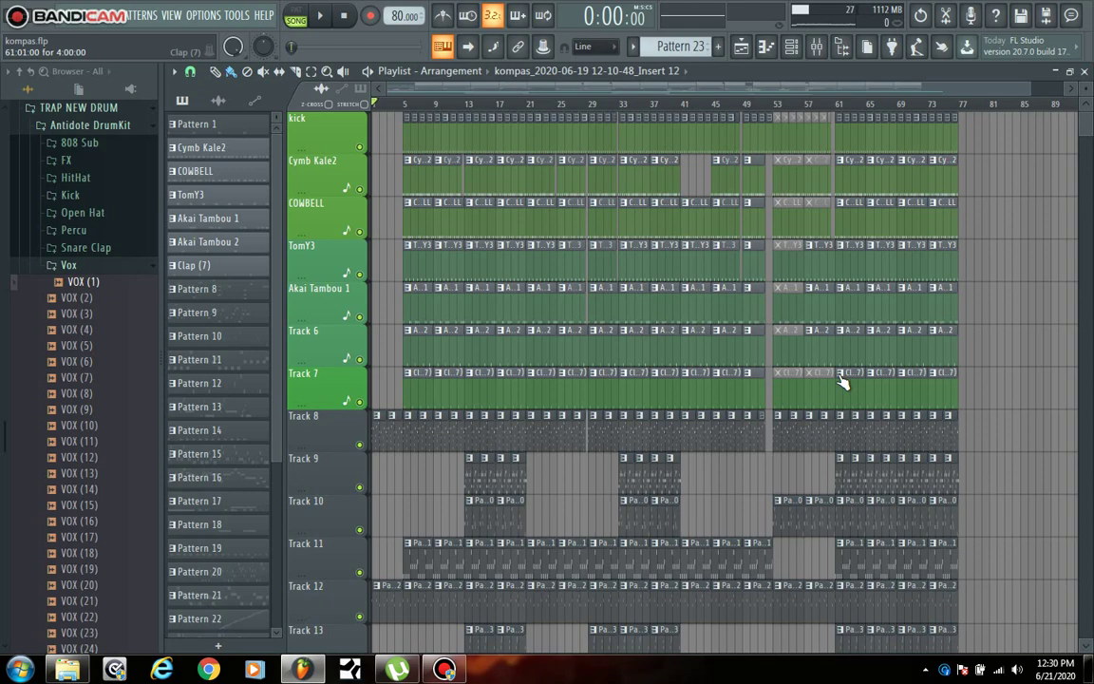
{"action": "scroll", "coordinate": [841, 382], "scroll_direction": "down", "scroll_amount": 3, "text": "alt"}
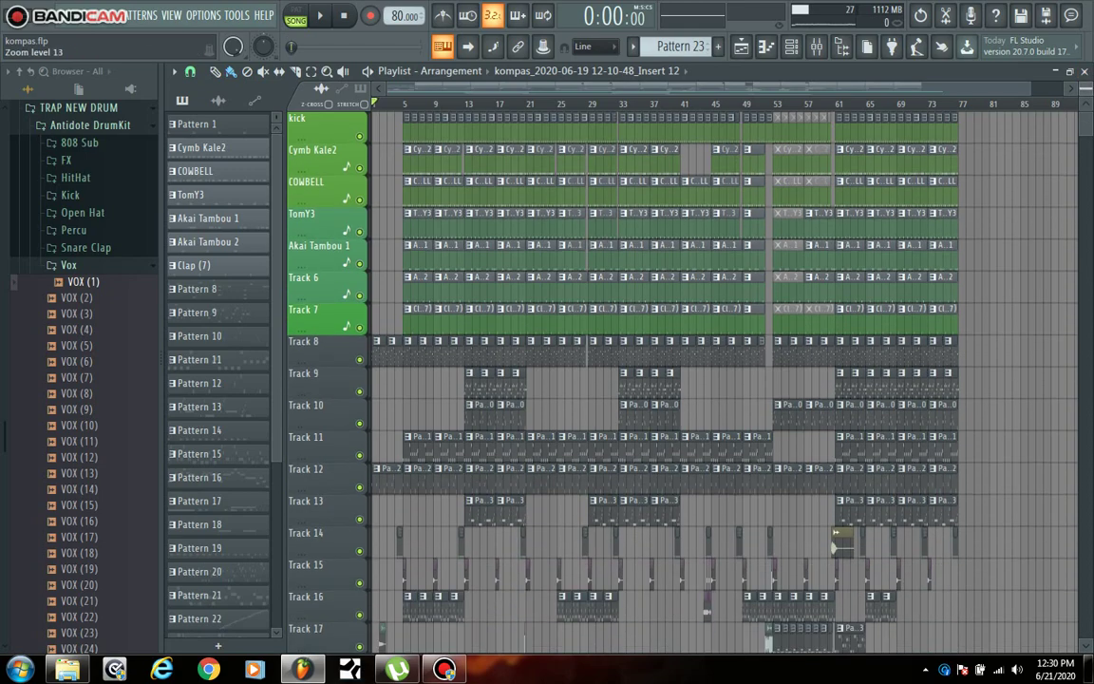
{"action": "scroll", "coordinate": [842, 382], "scroll_direction": "down", "scroll_amount": 3, "text": "alt"}
{"action": "scroll", "coordinate": [841, 381], "scroll_direction": "down", "scroll_amount": 1, "text": "alt"}
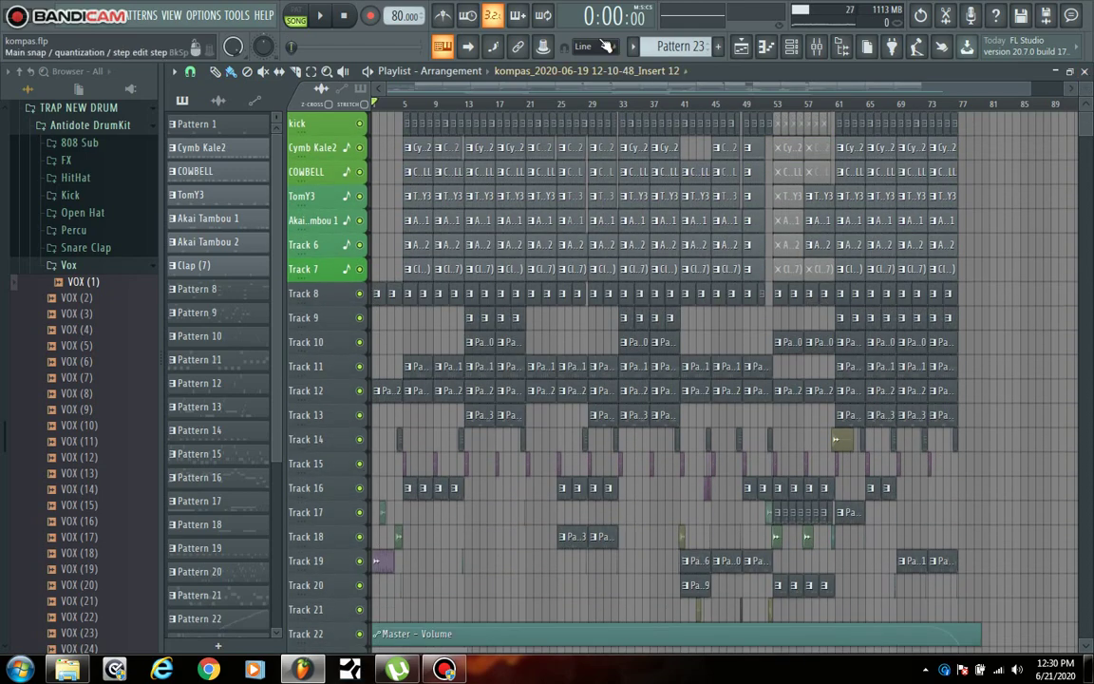
{"action": "left_click", "coordinate": [324, 19]}
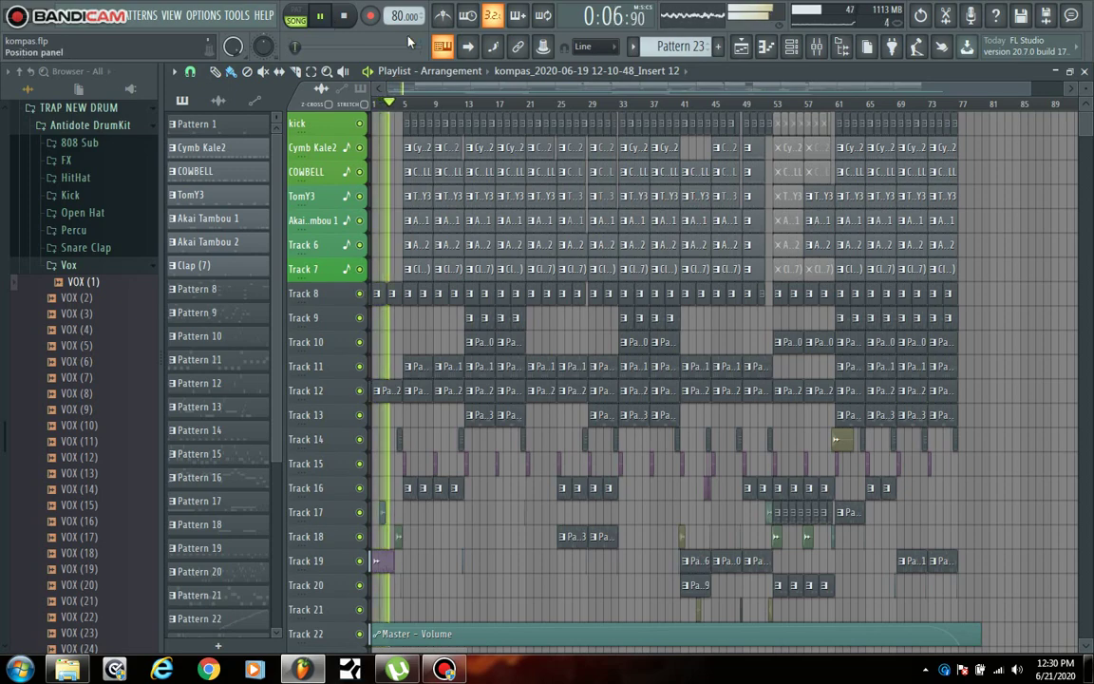
{"action": "scroll", "coordinate": [449, 427], "scroll_direction": "down", "scroll_amount": 3}
{"action": "scroll", "coordinate": [449, 427], "scroll_direction": "up", "scroll_amount": 3}
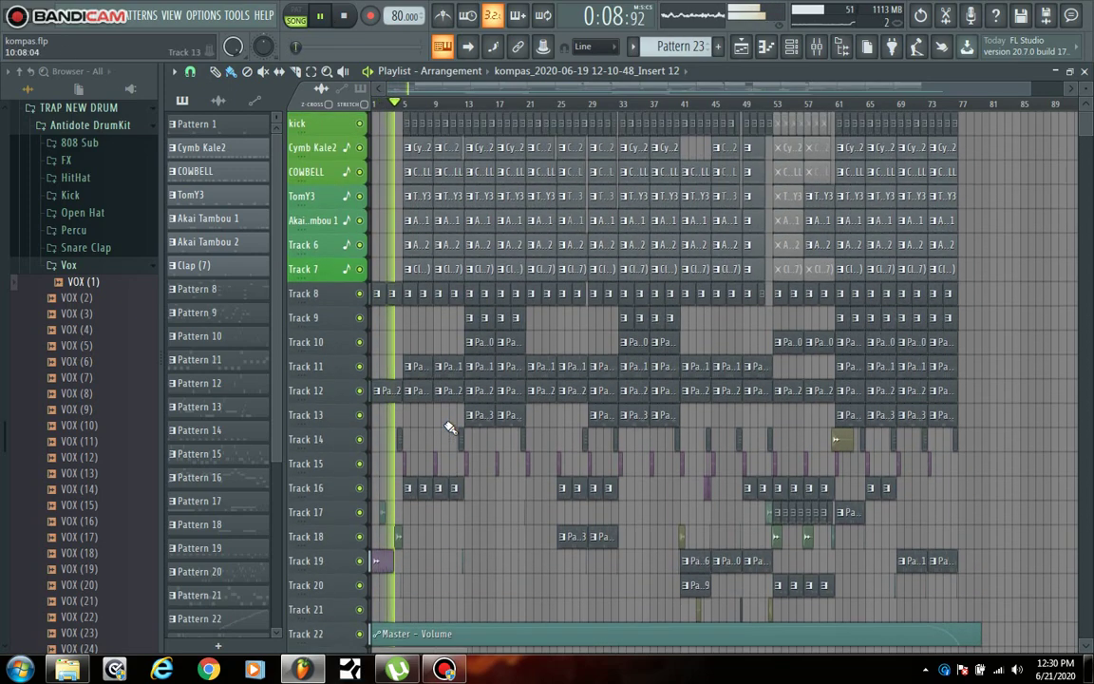
{"action": "scroll", "coordinate": [1047, 117], "scroll_direction": "down", "scroll_amount": 1}
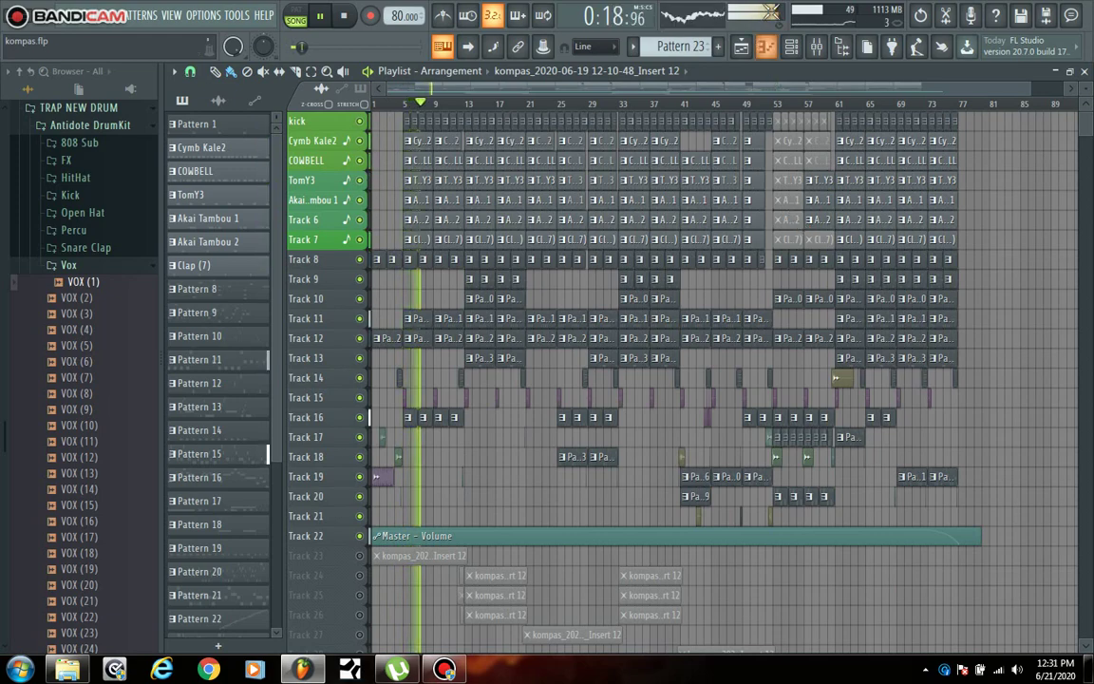
Lower the reFX Nexus mixer track's volume to about -4.2 dB and save the project from the playlist
{"action": "left_click", "coordinate": [791, 48]}
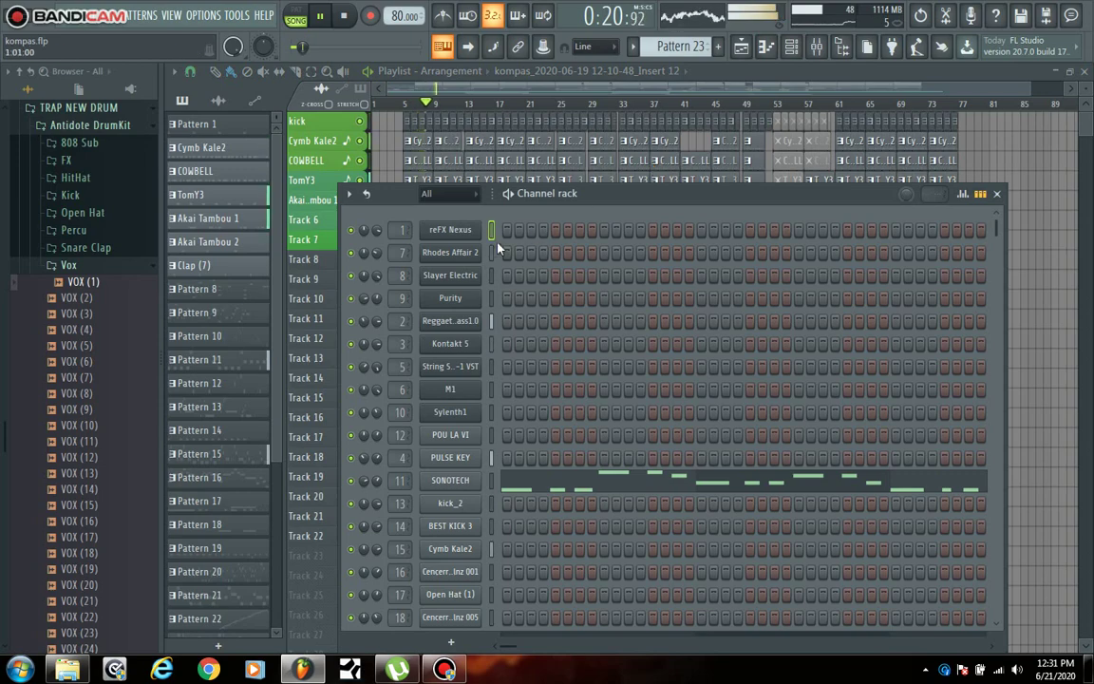
{"action": "left_click", "coordinate": [741, 48]}
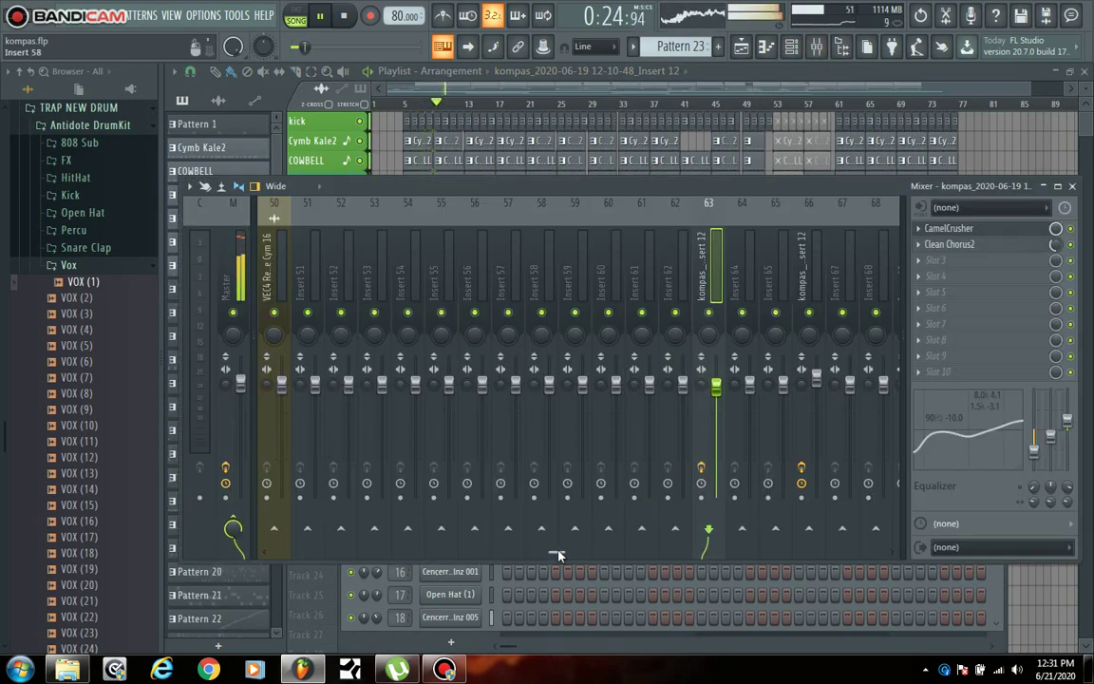
{"action": "left_click_drag", "start_coordinate": [555, 551], "coordinate": [282, 564]}
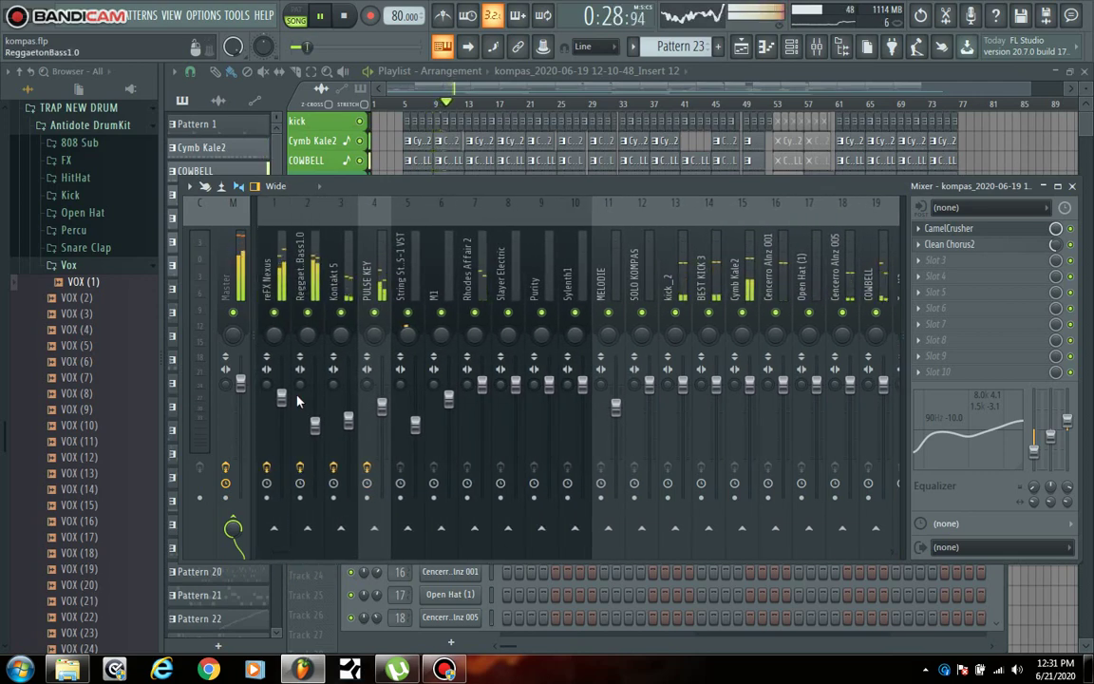
{"action": "left_click_drag", "start_coordinate": [281, 397], "coordinate": [281, 406]}
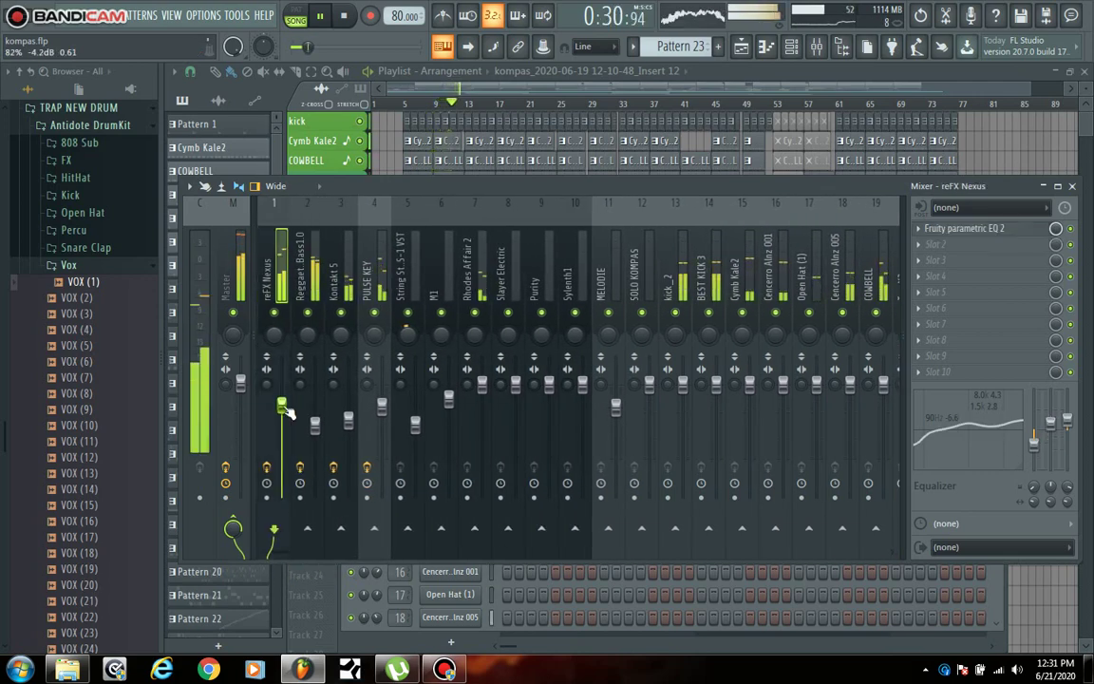
{"action": "left_click", "coordinate": [830, 69]}
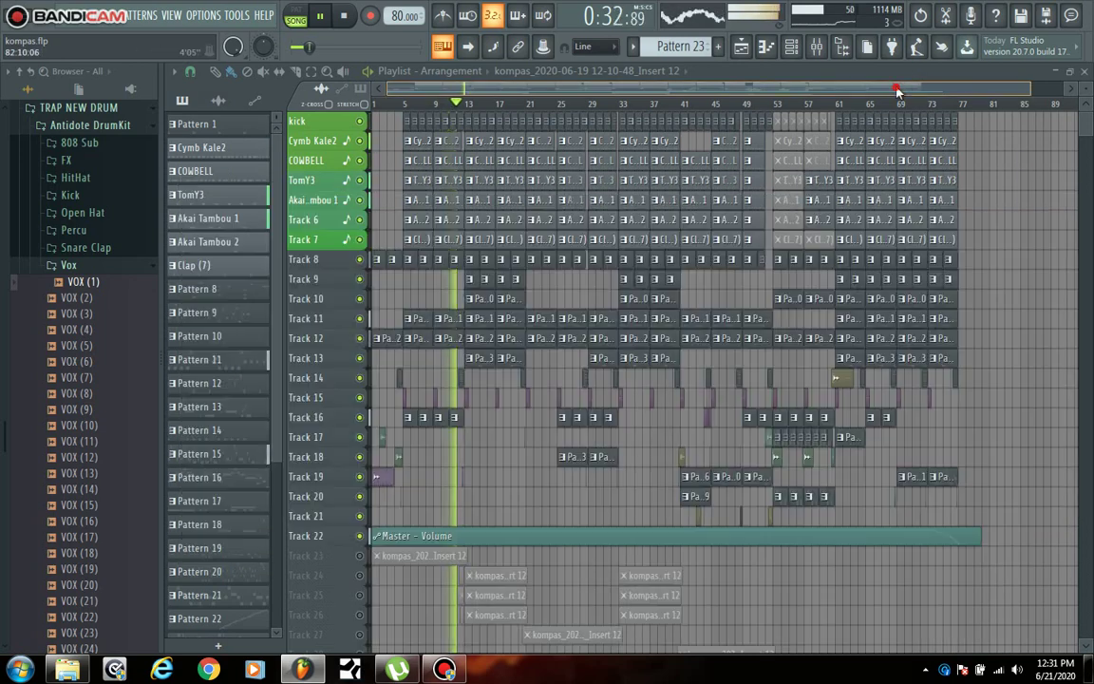
{"action": "key", "text": "ctrl+s"}
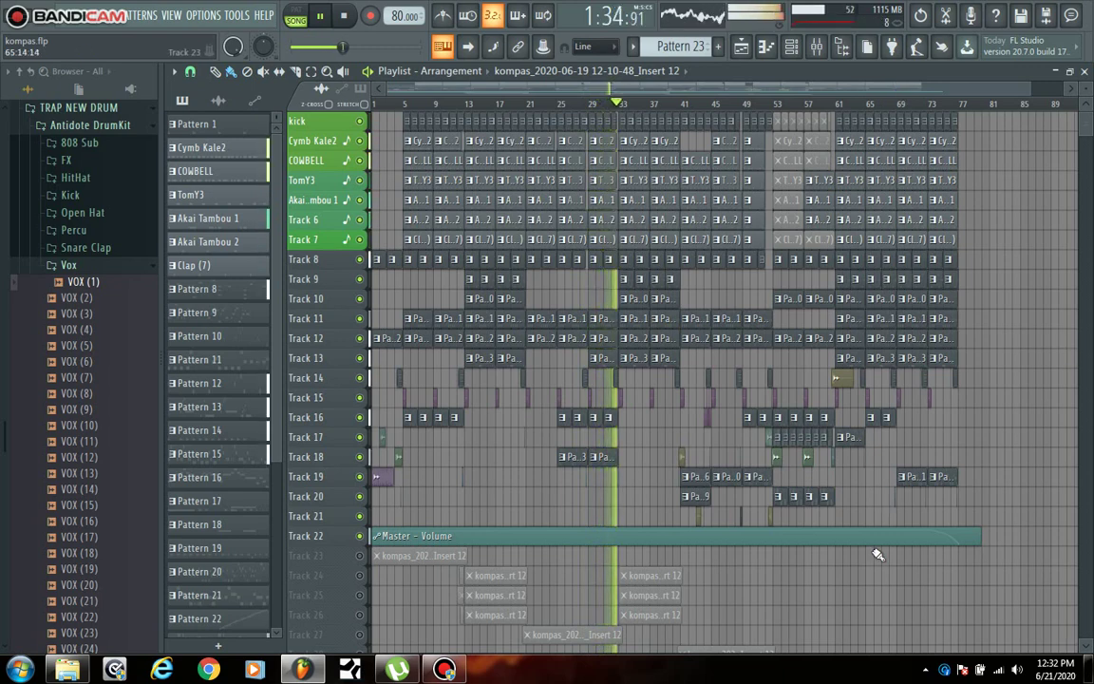
Listen to the arrangement while following its sections in the playlist, and stop playback just after bar 61
{"action": "scroll", "coordinate": [872, 555], "scroll_direction": "down", "scroll_amount": 5}
{"action": "scroll", "coordinate": [874, 554], "scroll_direction": "up", "scroll_amount": 5}
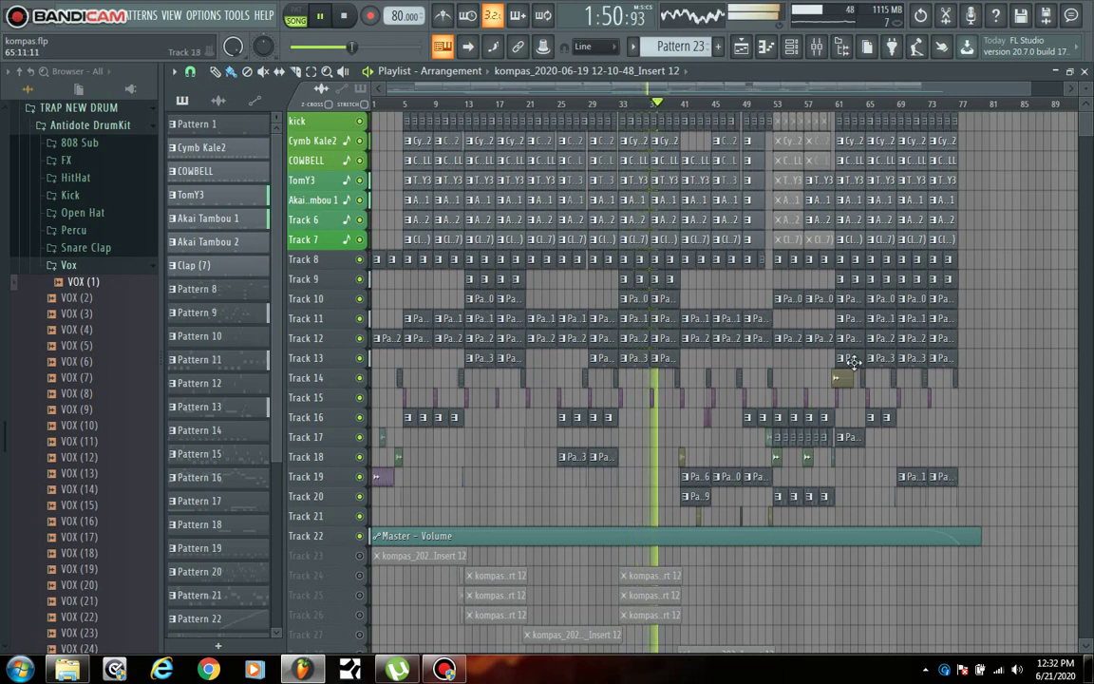
{"action": "scroll", "coordinate": [549, 111], "scroll_direction": "up", "scroll_amount": 4}
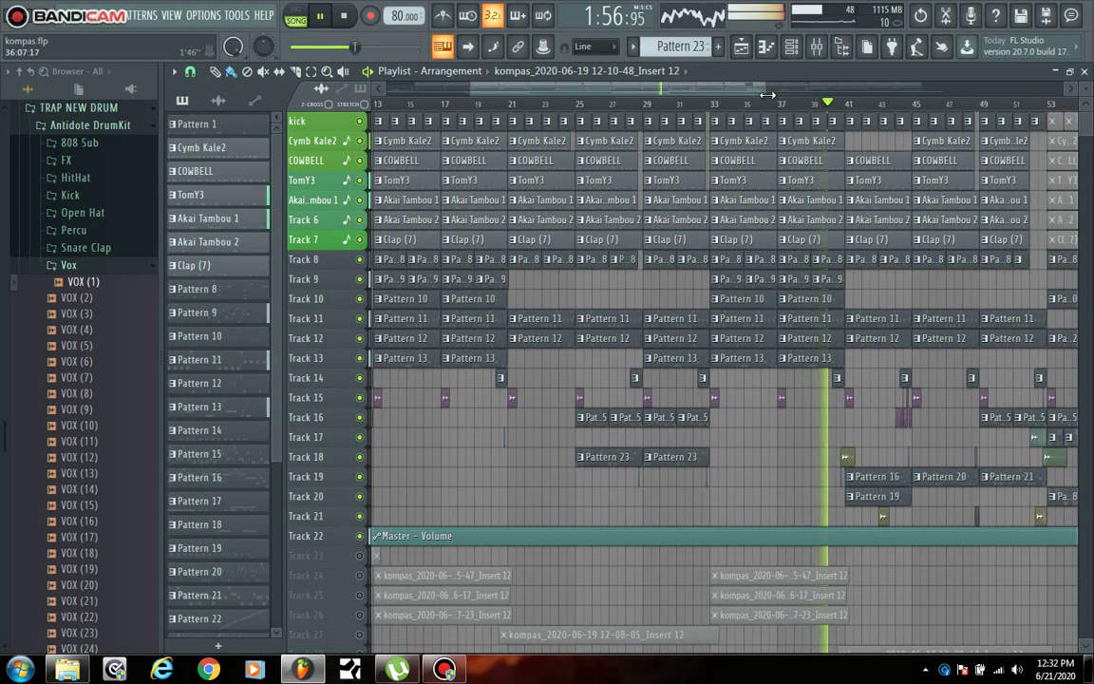
{"action": "left_click_drag", "start_coordinate": [767, 94], "coordinate": [879, 114]}
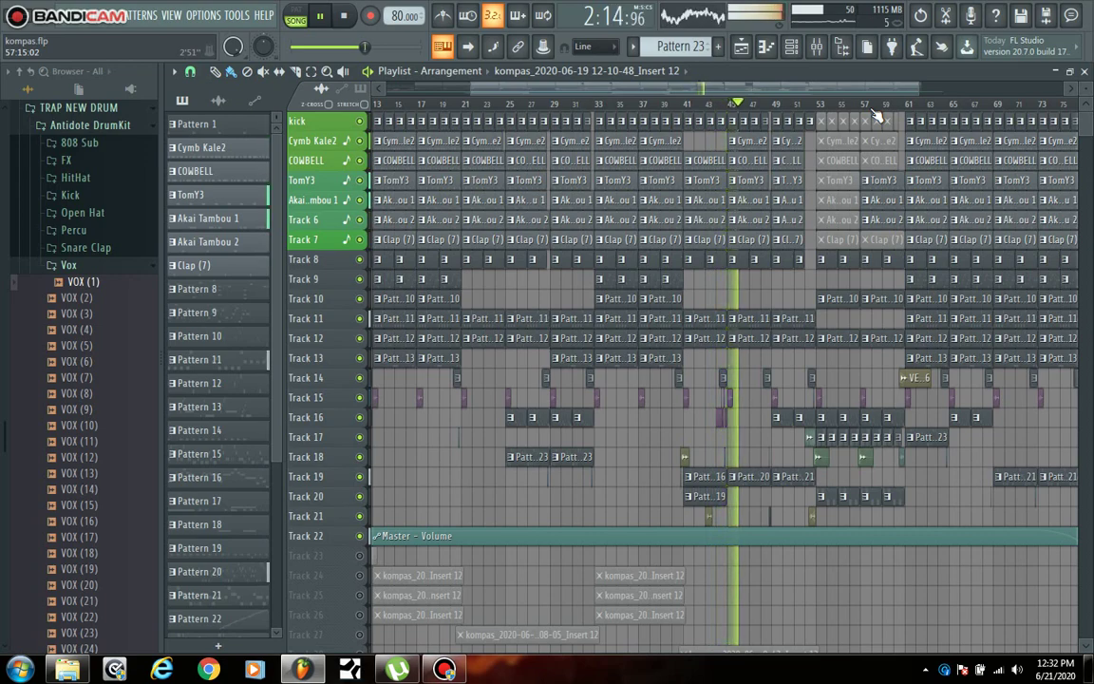
{"action": "scroll", "coordinate": [879, 114], "scroll_direction": "down", "scroll_amount": 2}
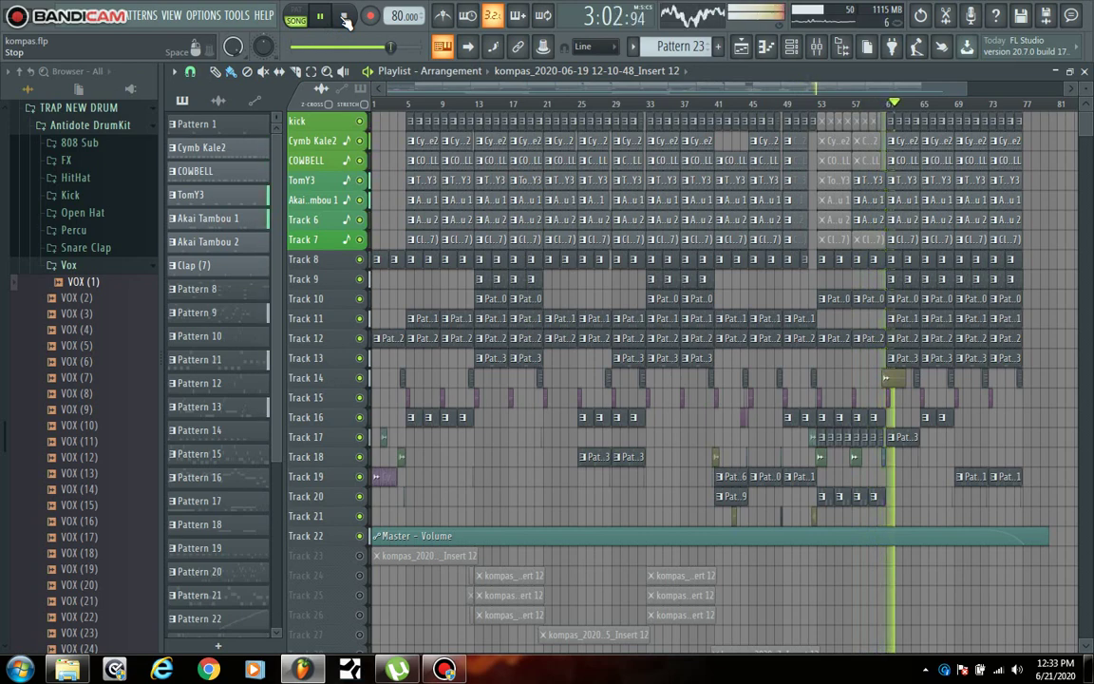
{"action": "left_click", "coordinate": [347, 21]}
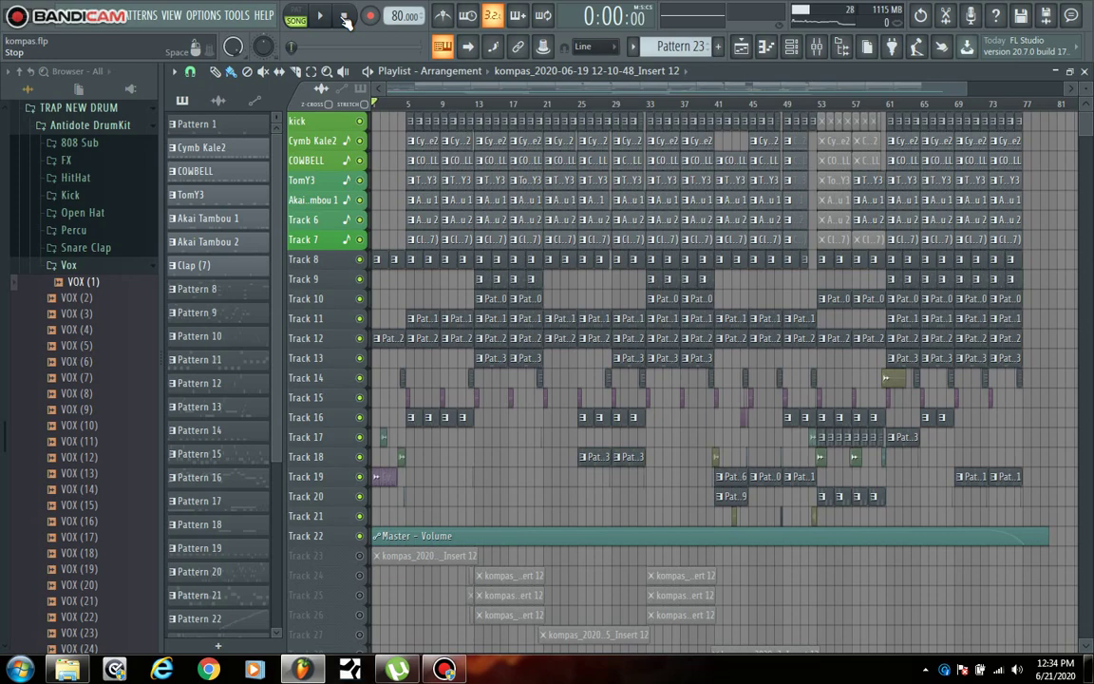
Solo the kick track in the playlist, with the opening bars and enlarged tracks in view
{"action": "left_click", "coordinate": [792, 47]}
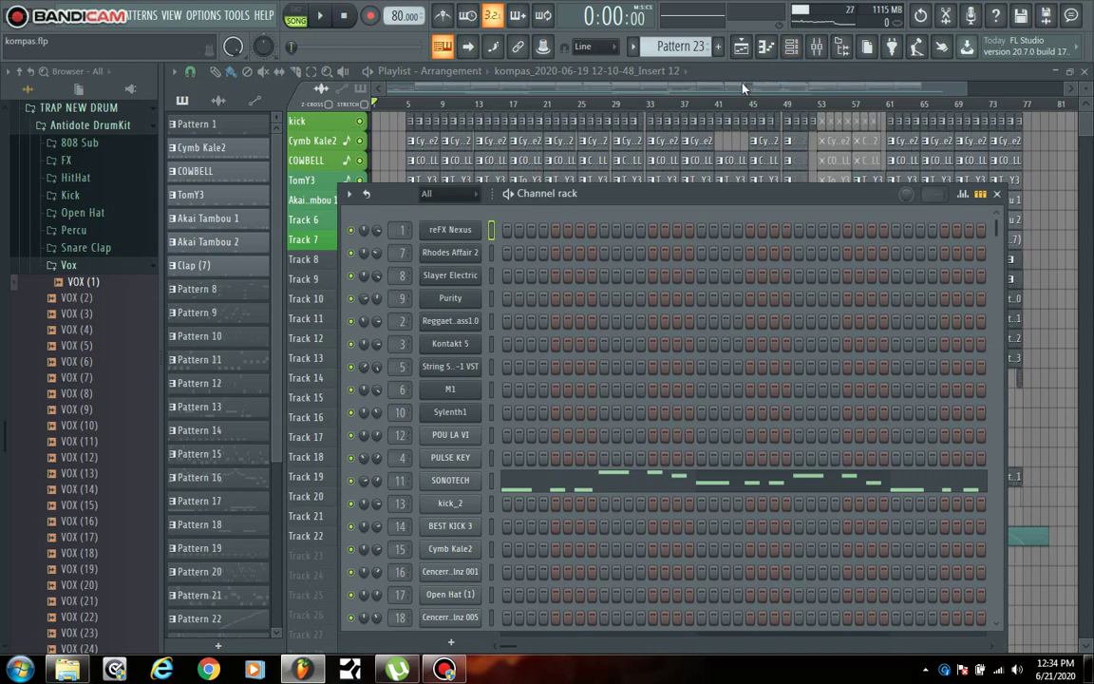
{"action": "left_click", "coordinate": [618, 87]}
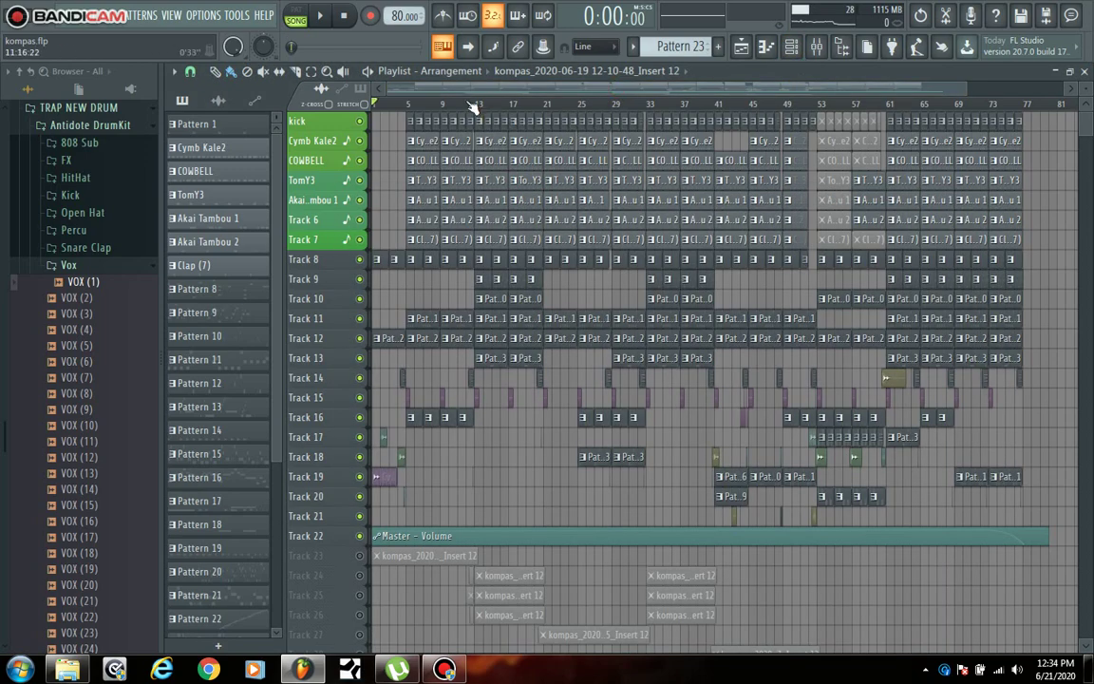
{"action": "scroll", "coordinate": [473, 107], "scroll_direction": "up", "scroll_amount": 5}
{"action": "left_click_drag", "start_coordinate": [506, 89], "coordinate": [435, 104]}
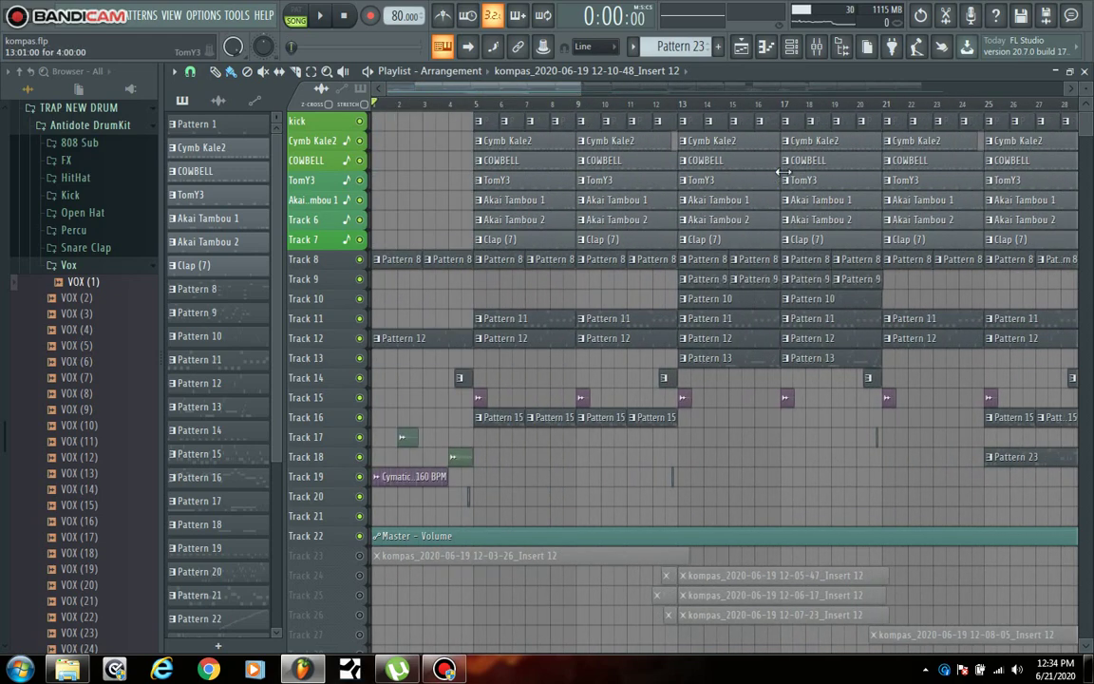
{"action": "left_click_drag", "start_coordinate": [1085, 102], "coordinate": [1085, 155]}
{"action": "right_click", "coordinate": [360, 151]}
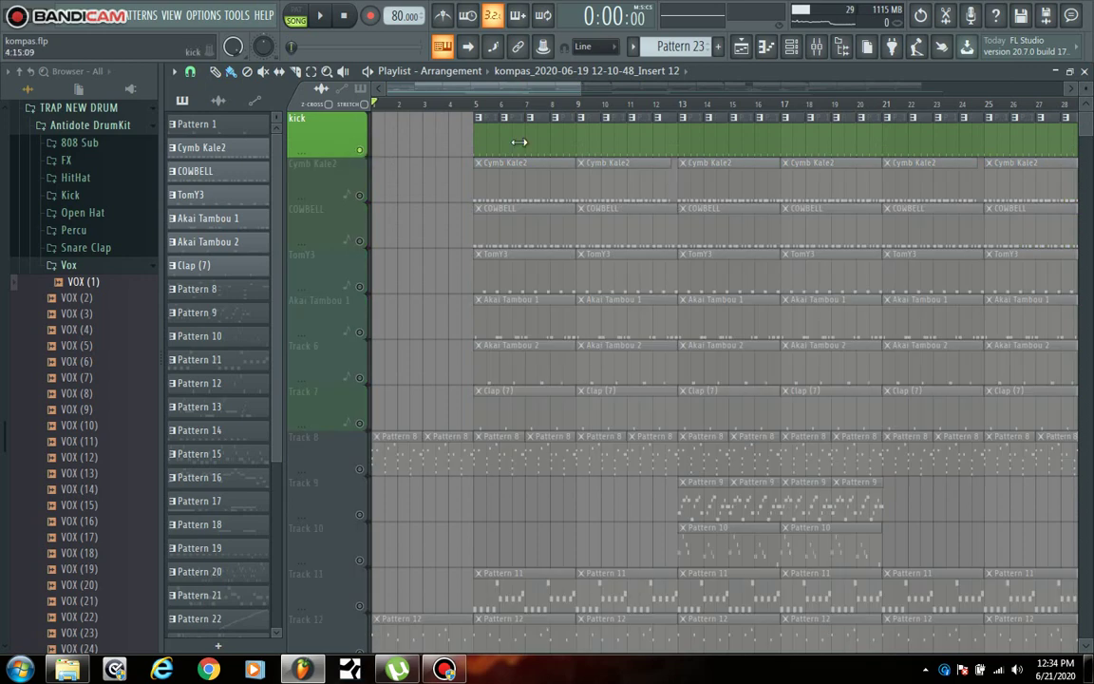
Play the soloed kick track from just before bar 5, bring up the channel rack and stop playback
{"action": "left_click", "coordinate": [472, 106]}
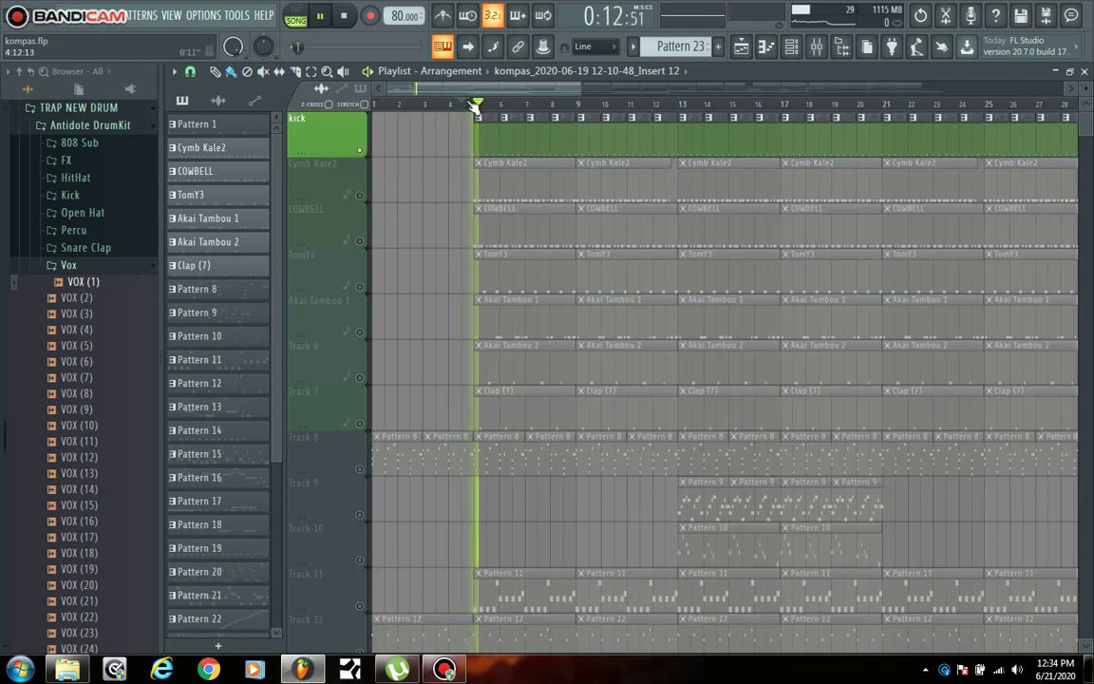
{"action": "left_click", "coordinate": [791, 46]}
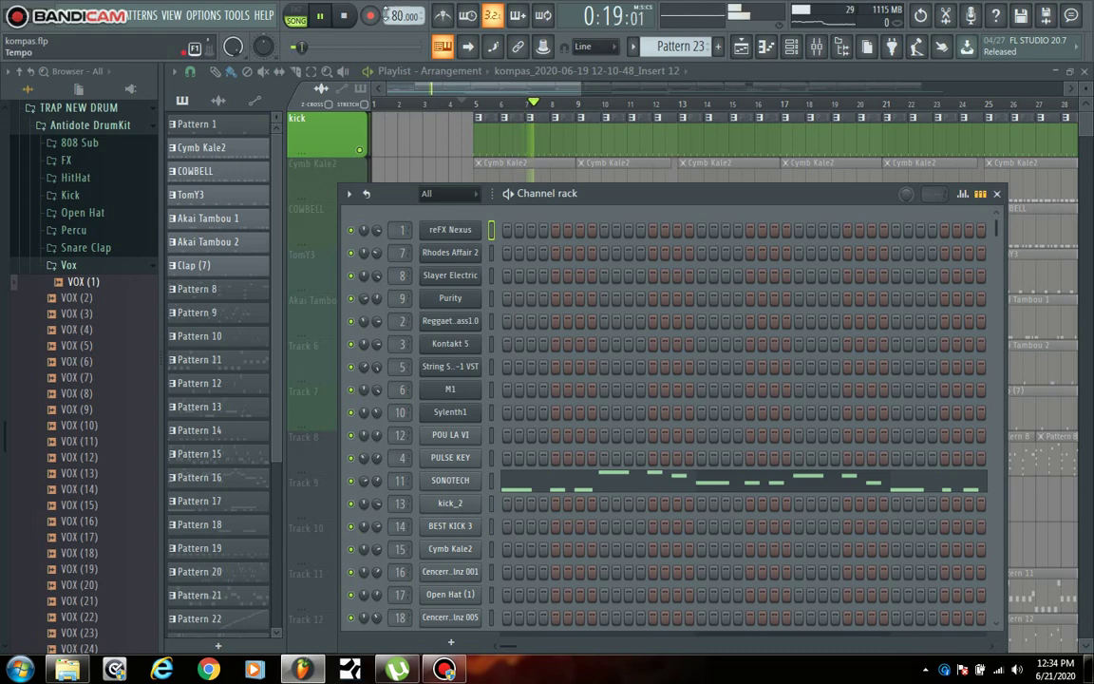
{"action": "left_click", "coordinate": [345, 17]}
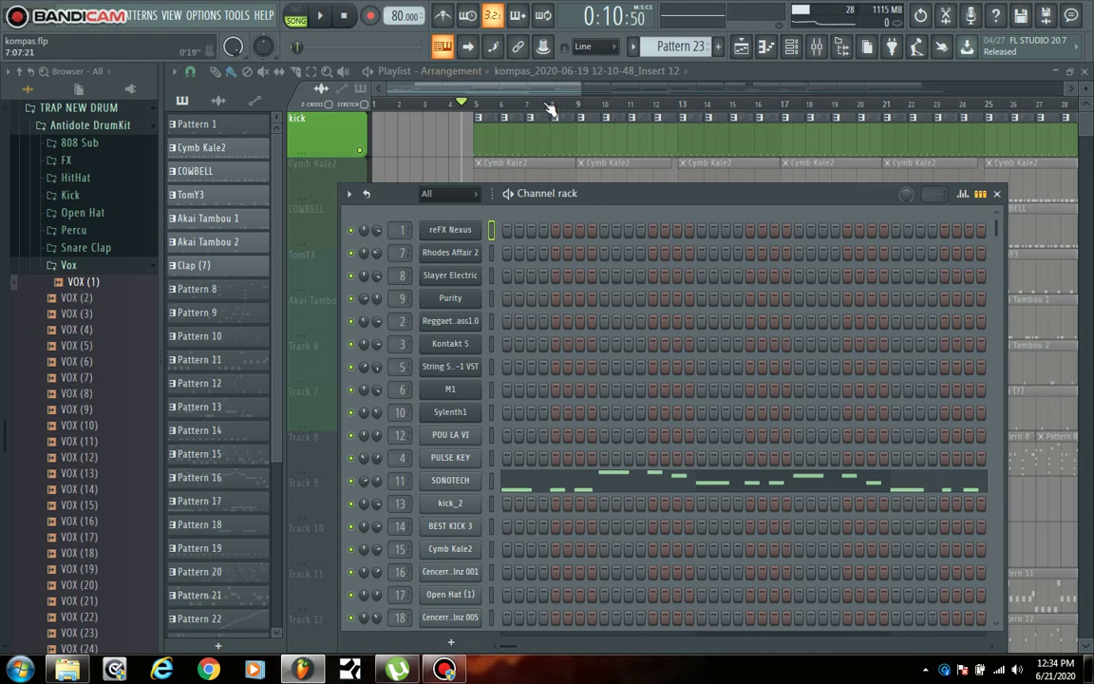
Open the Pattern 8 clip at bar 5 of Track 8 in the piano roll
{"action": "left_click_drag", "start_coordinate": [581, 89], "coordinate": [675, 121]}
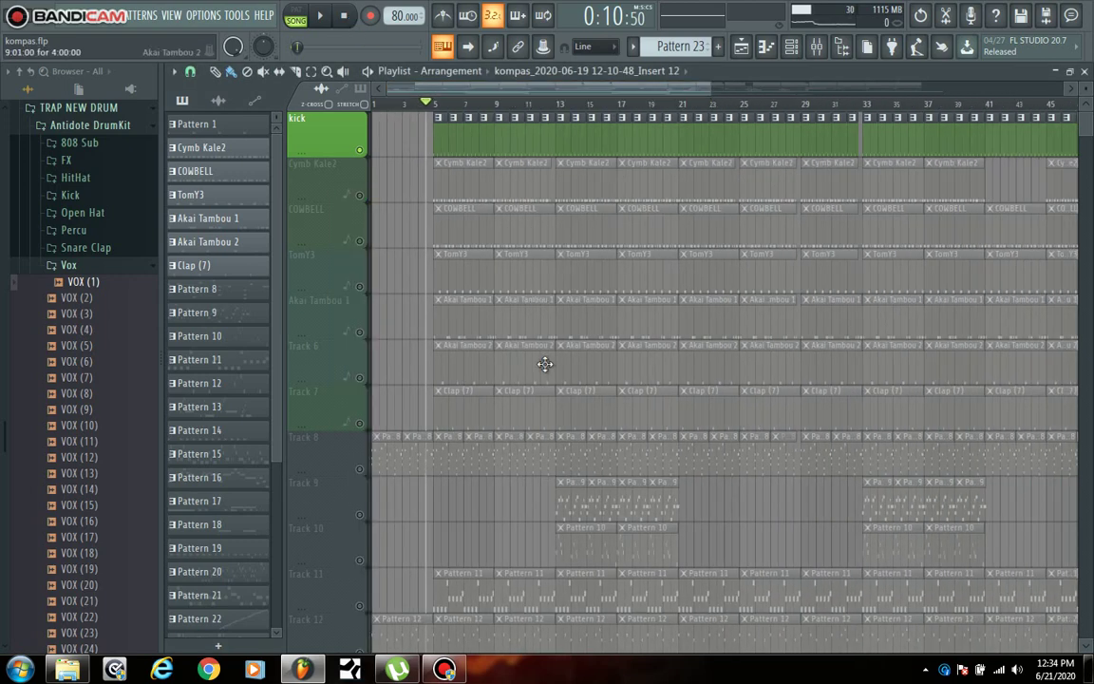
{"action": "scroll", "coordinate": [544, 364], "scroll_direction": "down", "scroll_amount": 3}
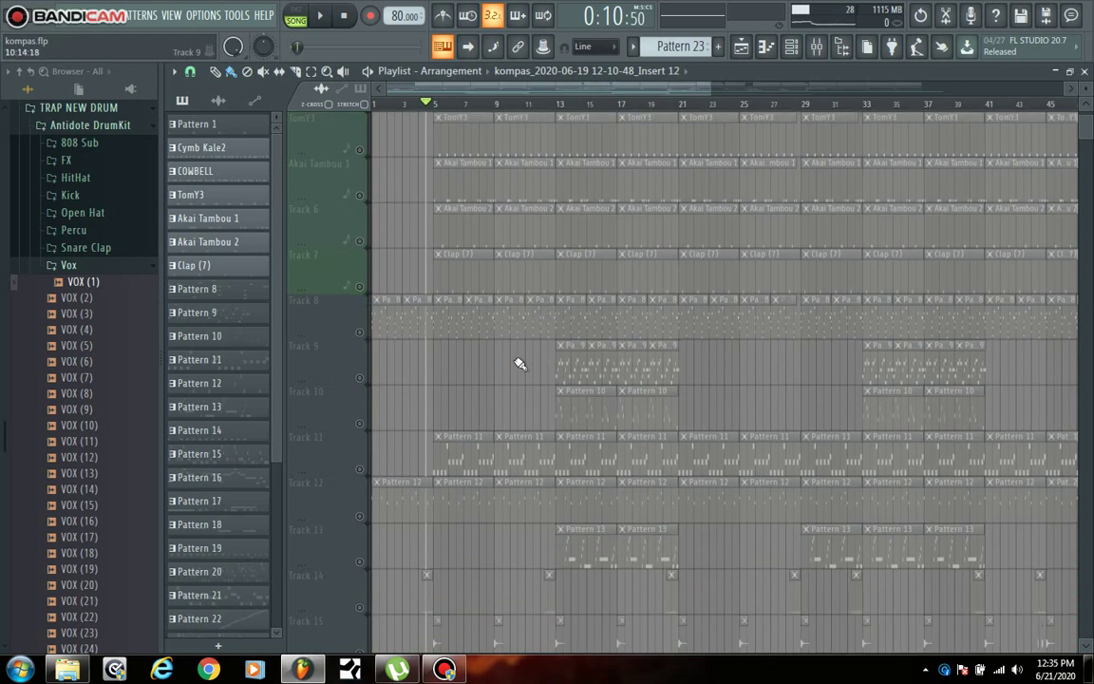
{"action": "double_click", "coordinate": [445, 320]}
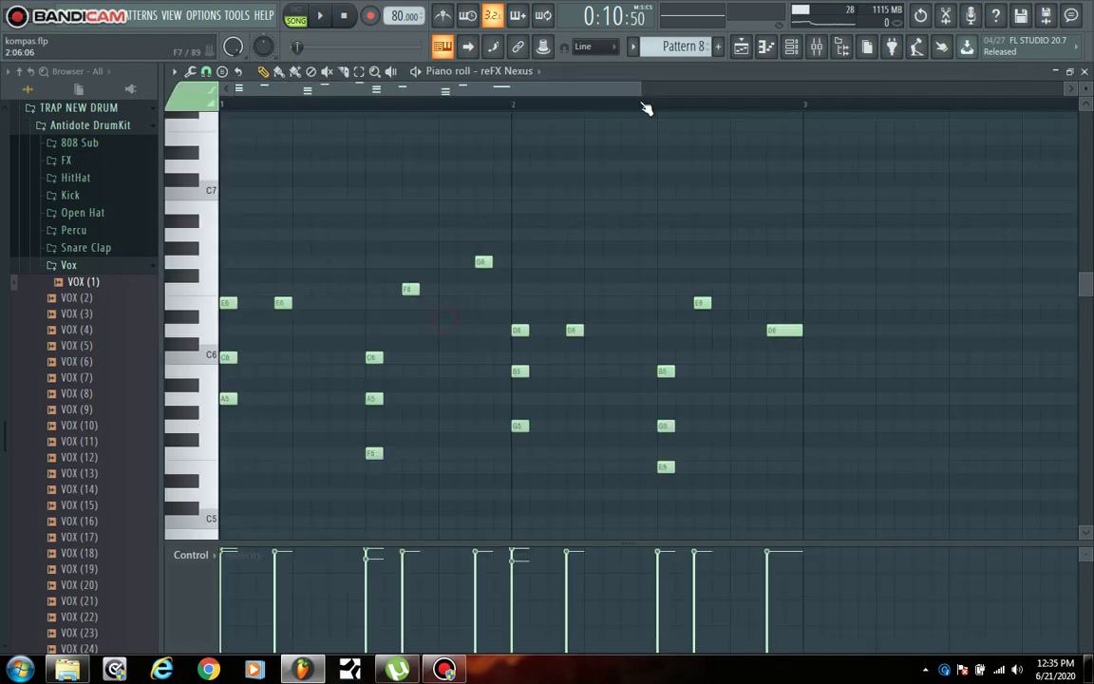
Open the reFX Nexus instrument from the channel rack and show its Piano category with PN Ballad Epiano 1
{"action": "left_click", "coordinate": [795, 47]}
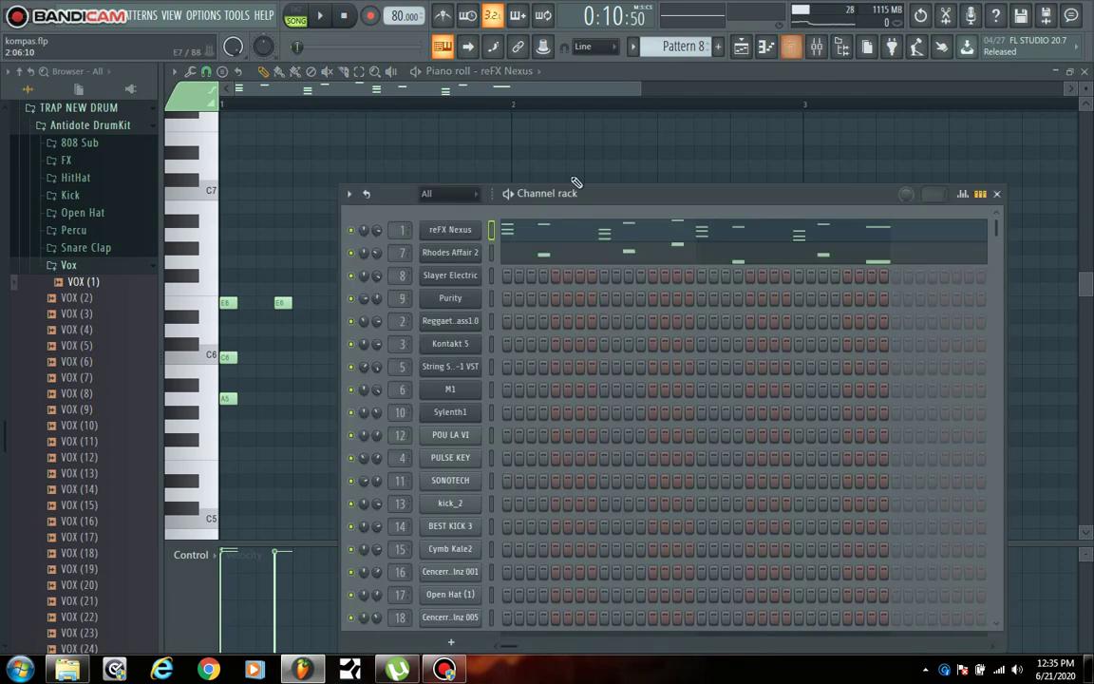
{"action": "left_click", "coordinate": [450, 229]}
{"action": "left_click", "coordinate": [551, 243]}
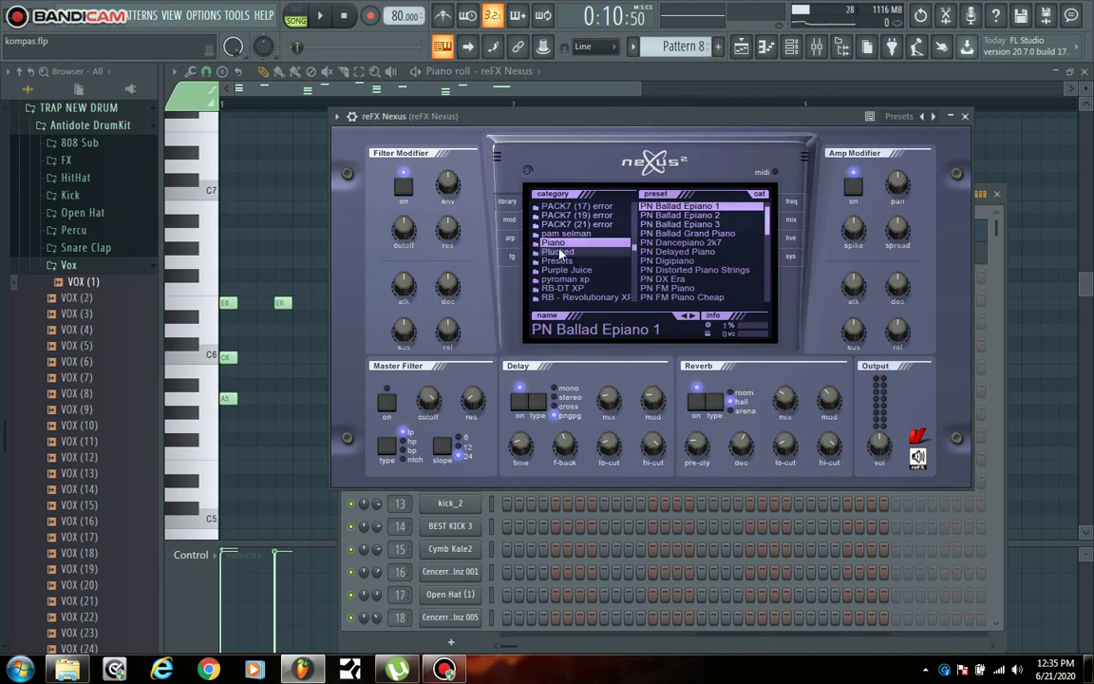
Audition Pattern 8 with Rhodes Affair 2 muted, view the reFX Nexus notes in the piano roll, and stop playback
{"action": "left_click", "coordinate": [791, 49]}
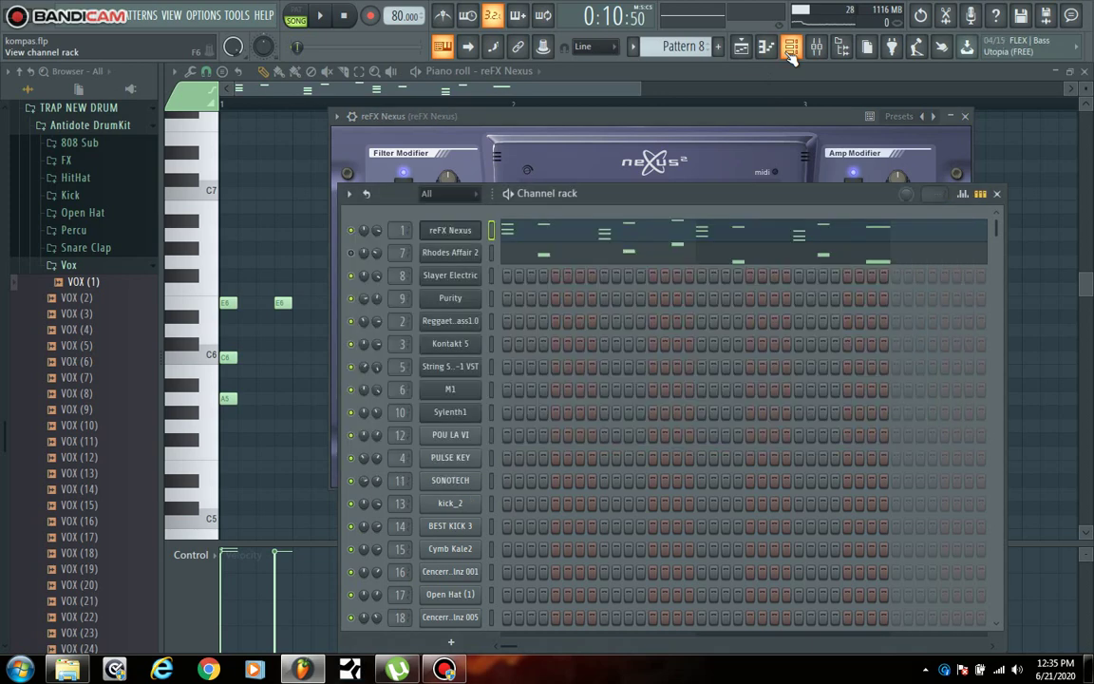
{"action": "left_click", "coordinate": [320, 16]}
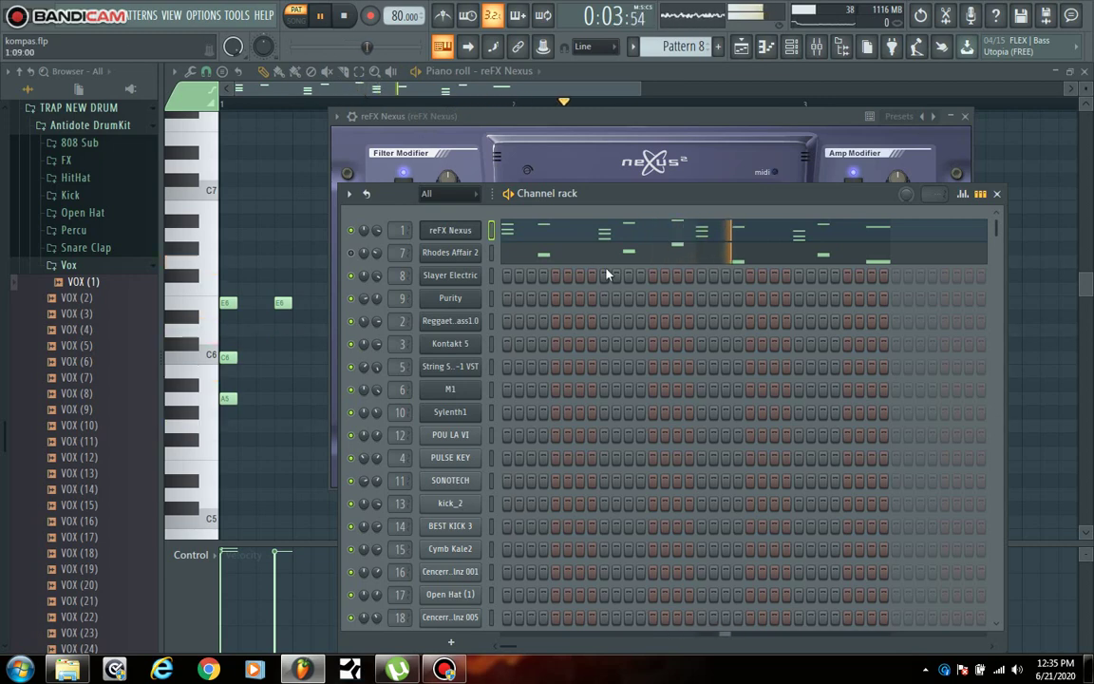
{"action": "left_click", "coordinate": [599, 236]}
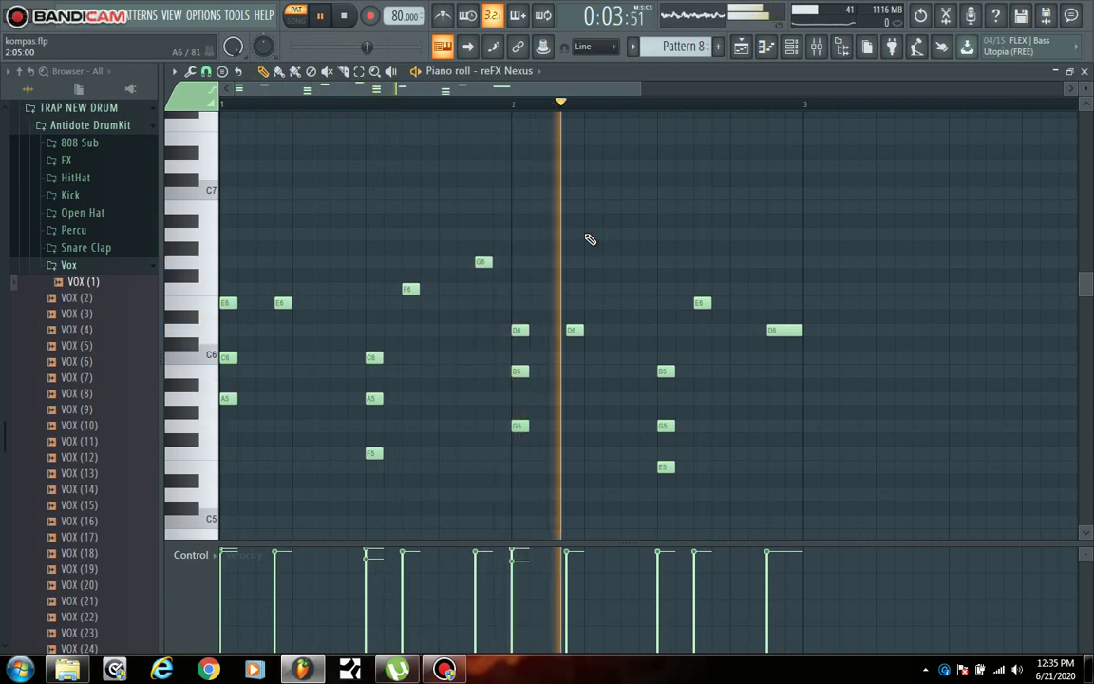
{"action": "left_click", "coordinate": [790, 55]}
{"action": "key", "text": "space"}
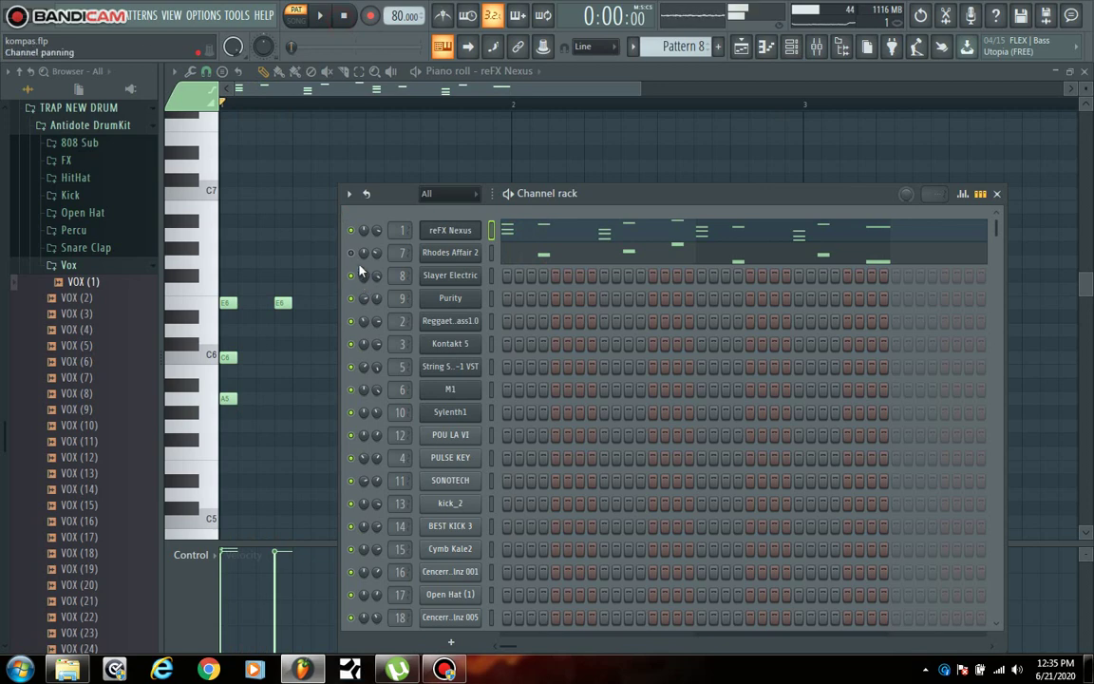
Unmute Rhodes Affair 2 and play Pattern 8 with it and reFX Nexus sounding together
{"action": "left_click", "coordinate": [350, 253]}
{"action": "left_click", "coordinate": [335, 23]}
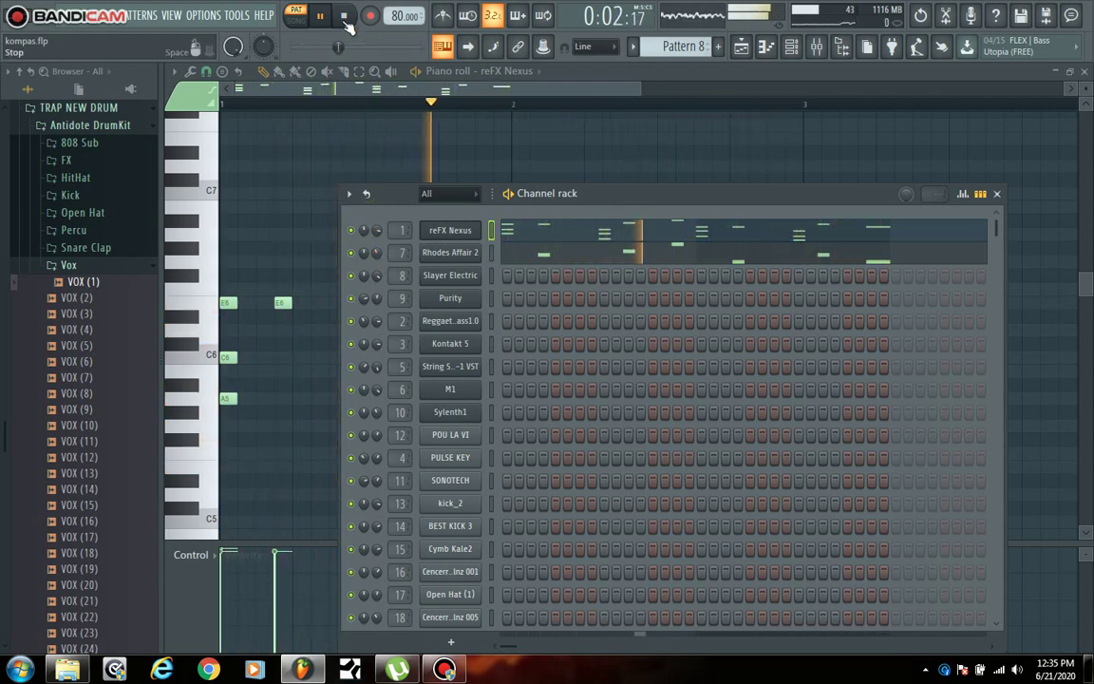
Stop playback, open the Rhodes Affair 2 instrument, audition a few notes on its 6.Fozlove preset, and close it
{"action": "key", "text": "space"}
{"action": "left_click", "coordinate": [450, 252]}
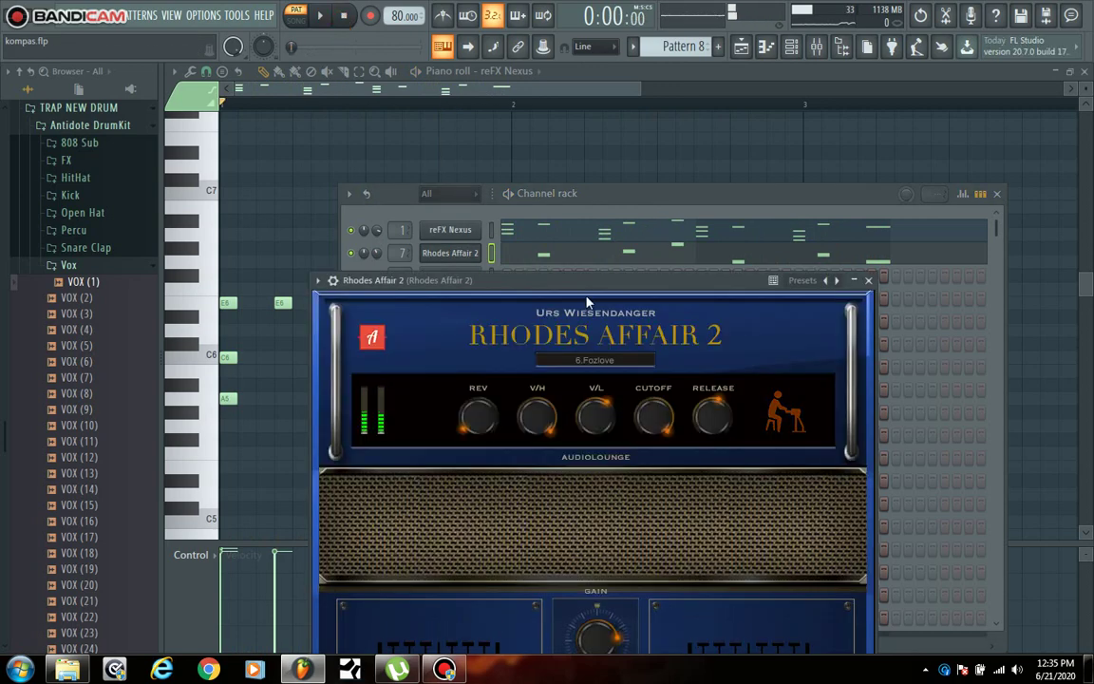
{"action": "left_click_drag", "start_coordinate": [526, 276], "coordinate": [532, 118]}
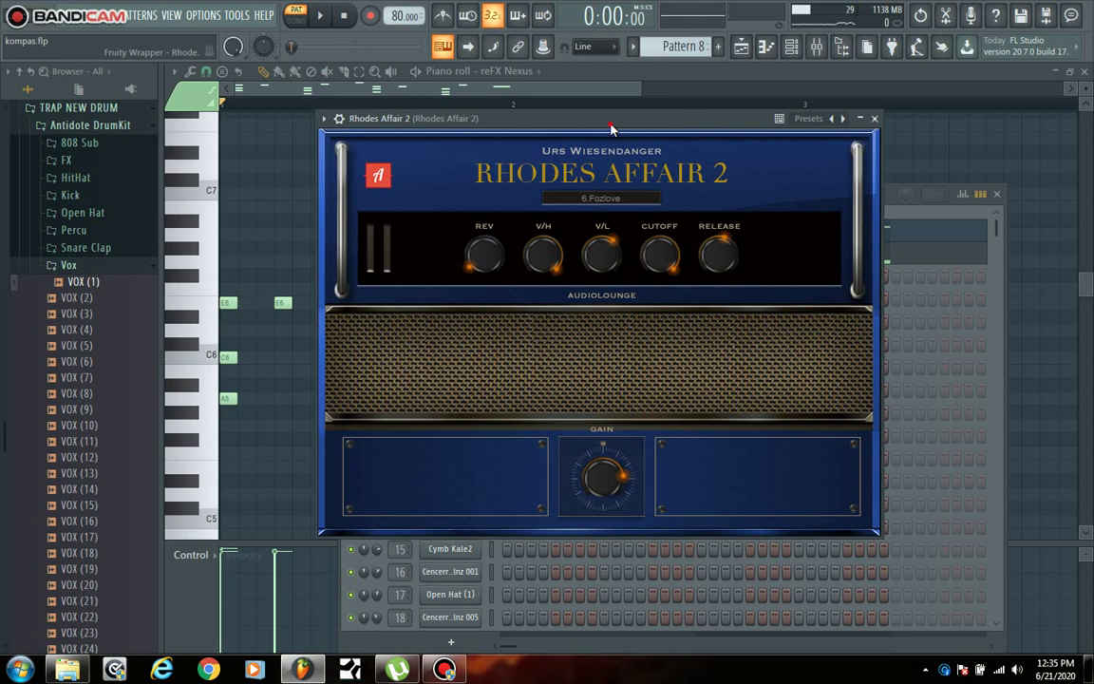
{"action": "key", "text": "c"}
{"action": "key", "text": "c"}
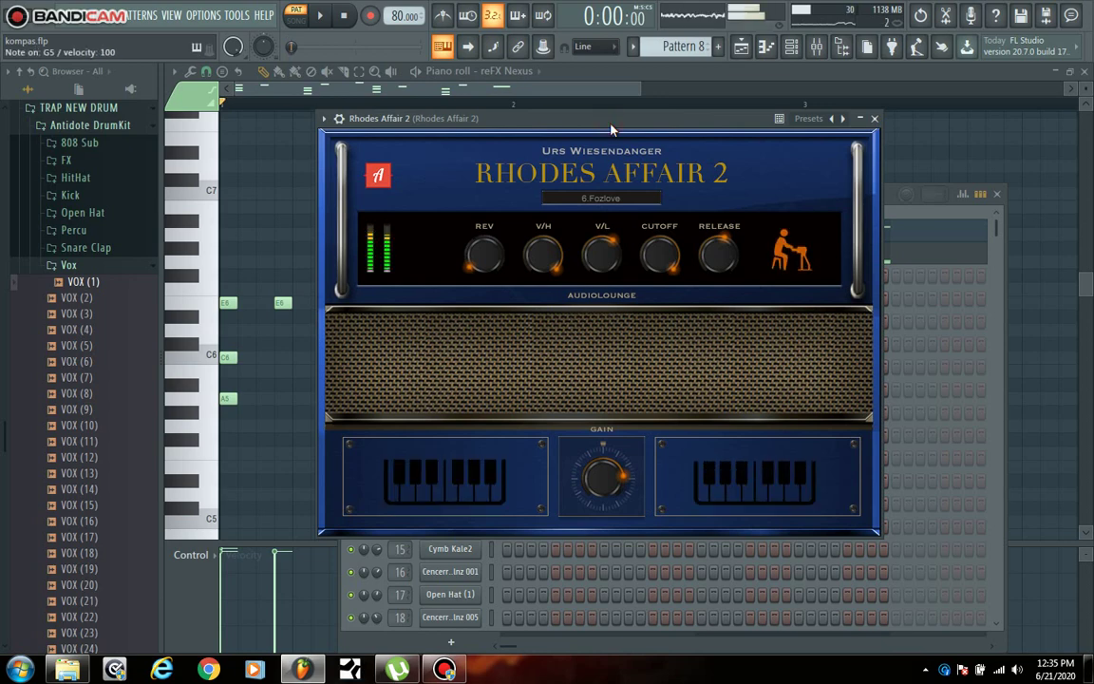
{"action": "key", "text": "b"}
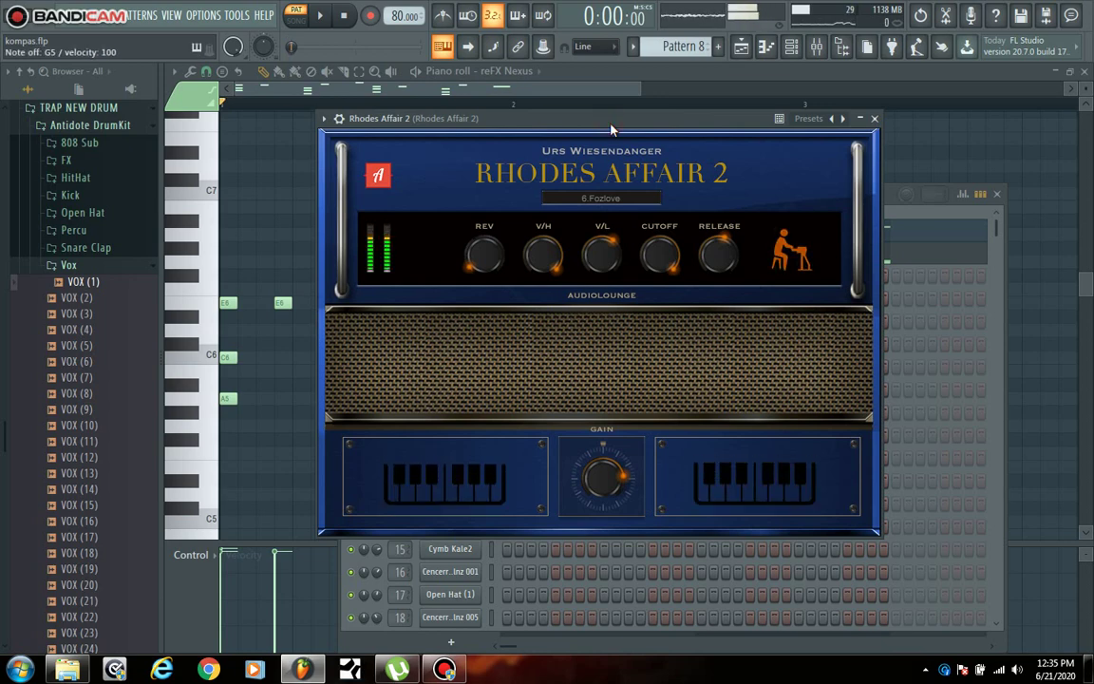
{"action": "left_click", "coordinate": [875, 119]}
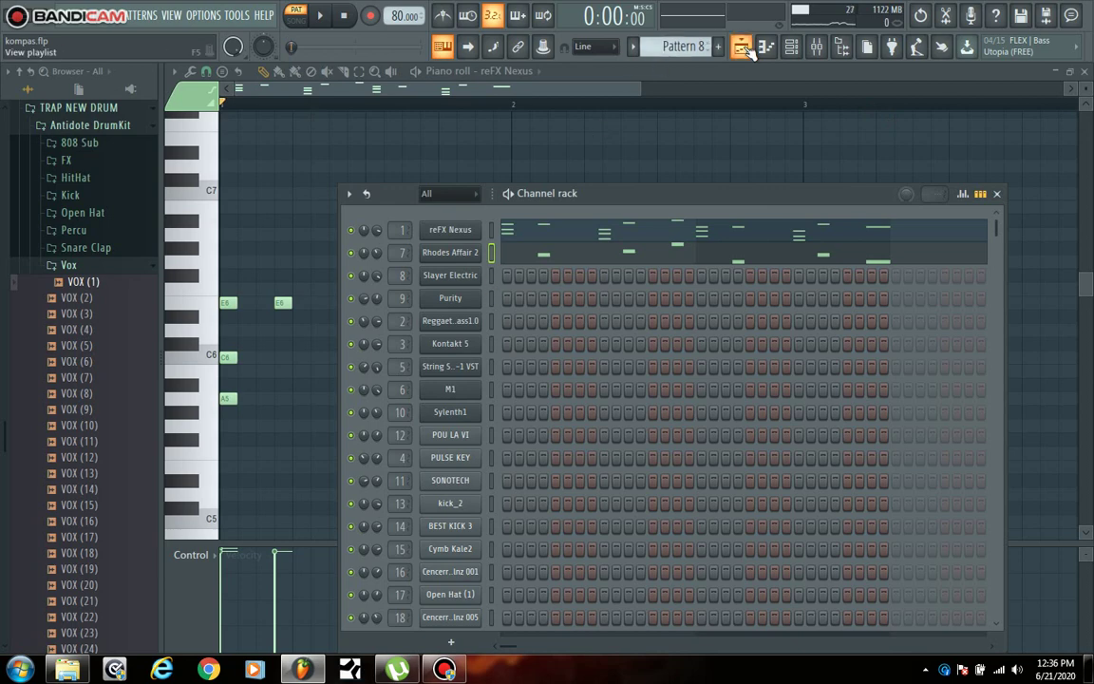
Unmute Track 8 in the playlist and play it together with the kick from just before bar 5
{"action": "key", "text": "F5"}
{"action": "scroll", "coordinate": [465, 324], "scroll_direction": "down", "scroll_amount": 1}
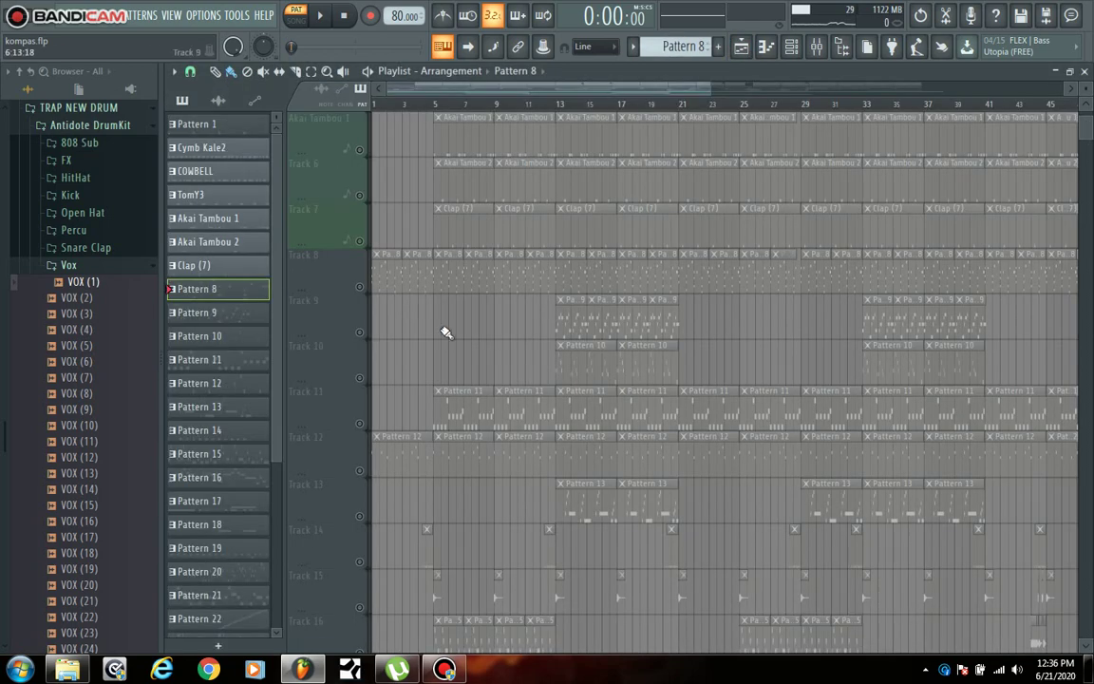
{"action": "scroll", "coordinate": [403, 276], "scroll_direction": "up", "scroll_amount": 4}
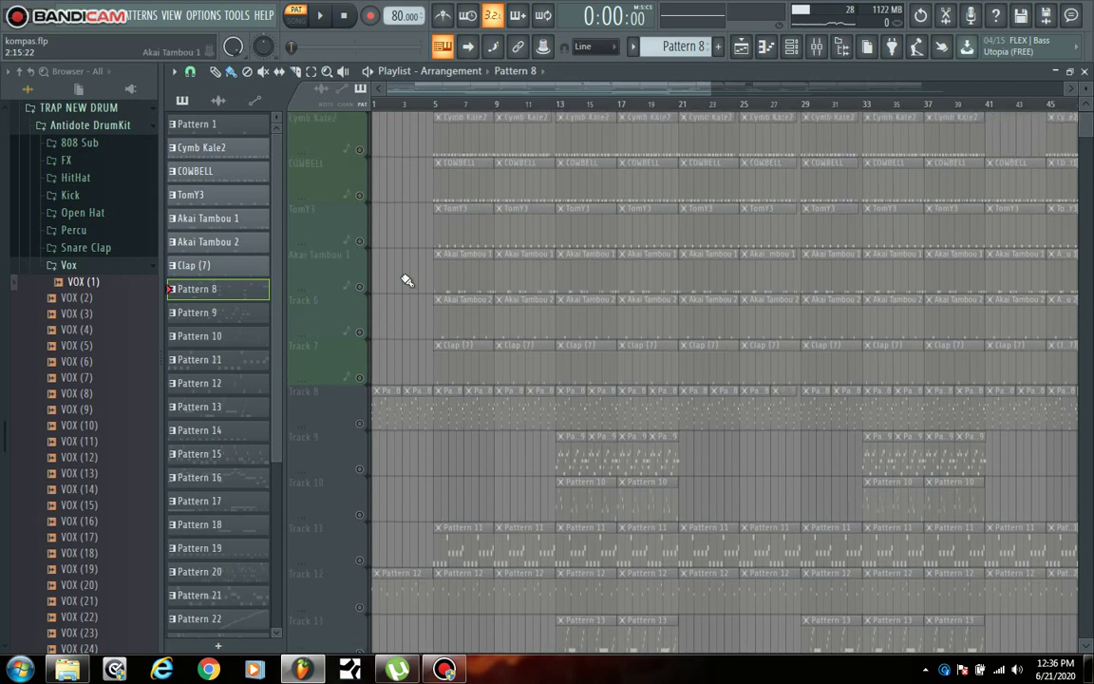
{"action": "left_click", "coordinate": [360, 469]}
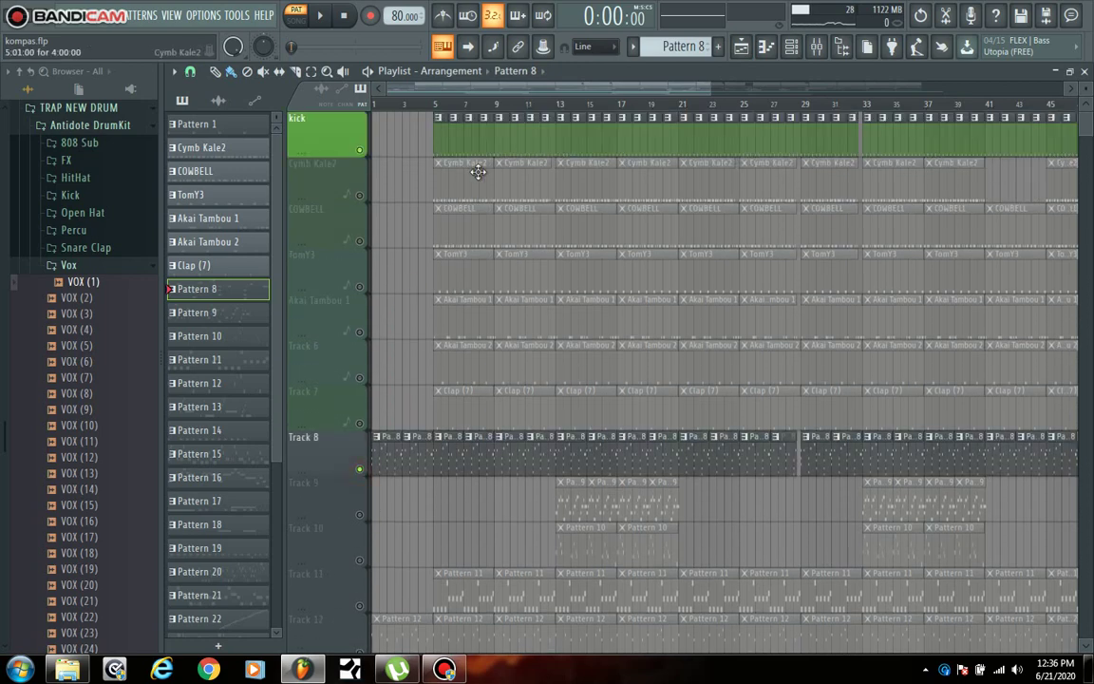
{"action": "left_click", "coordinate": [424, 103]}
{"action": "key", "text": "space"}
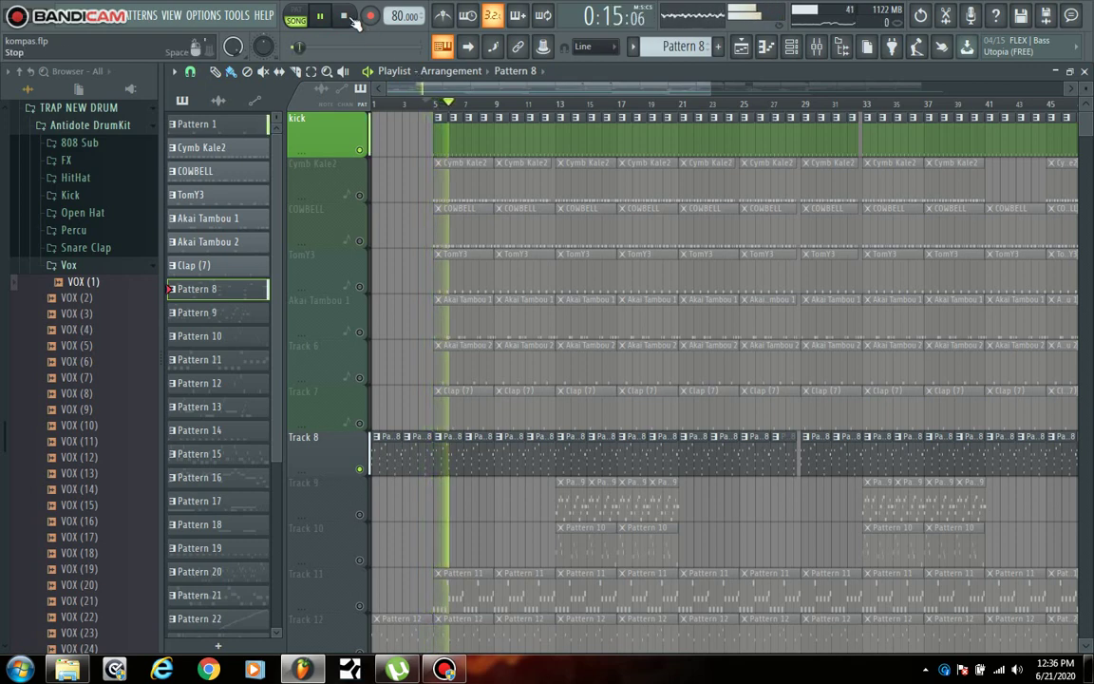
{"action": "left_click", "coordinate": [349, 17]}
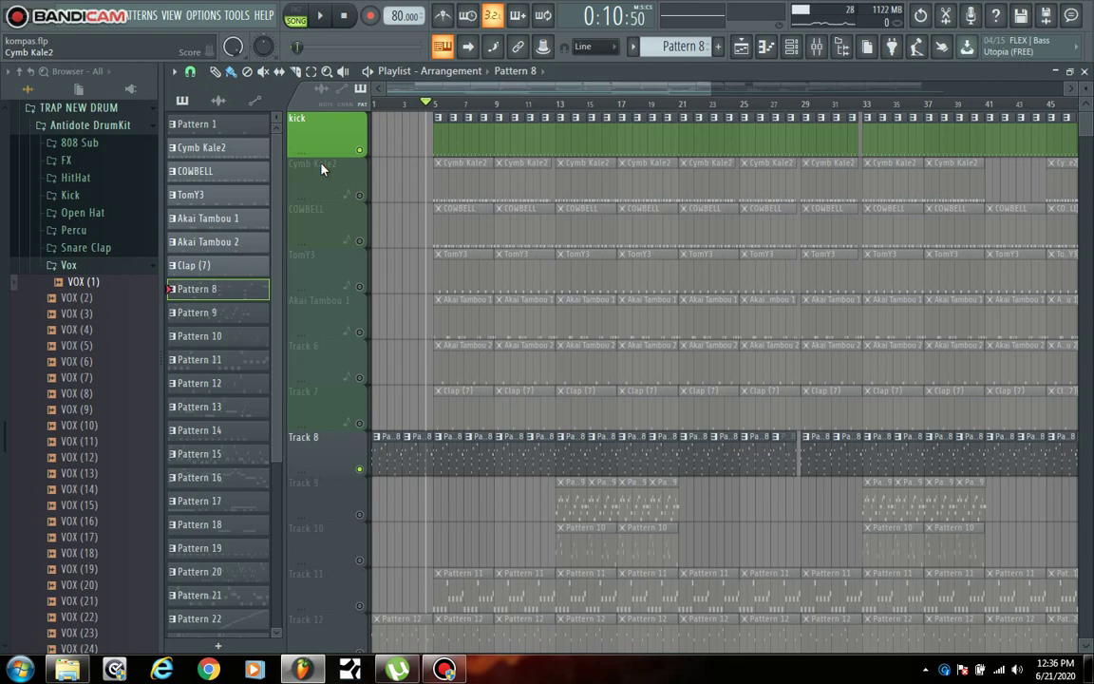
Unmute the Cymb Kale2 track and play the song while viewing its pattern in the piano roll and channel rack
{"action": "left_click", "coordinate": [359, 194]}
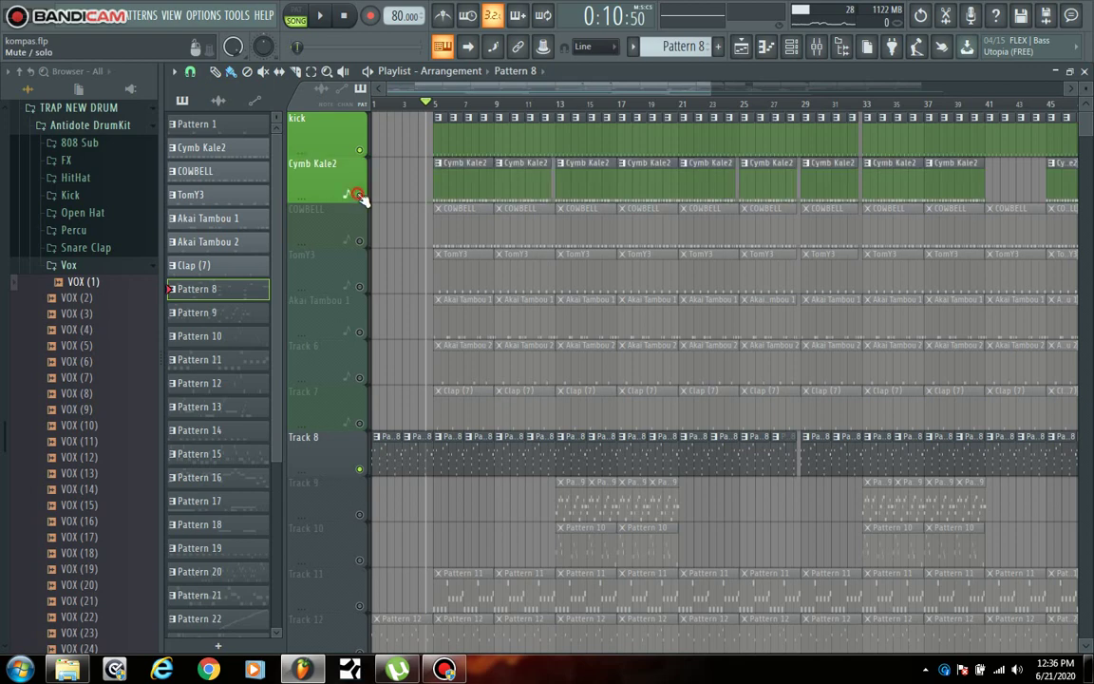
{"action": "left_click", "coordinate": [323, 19]}
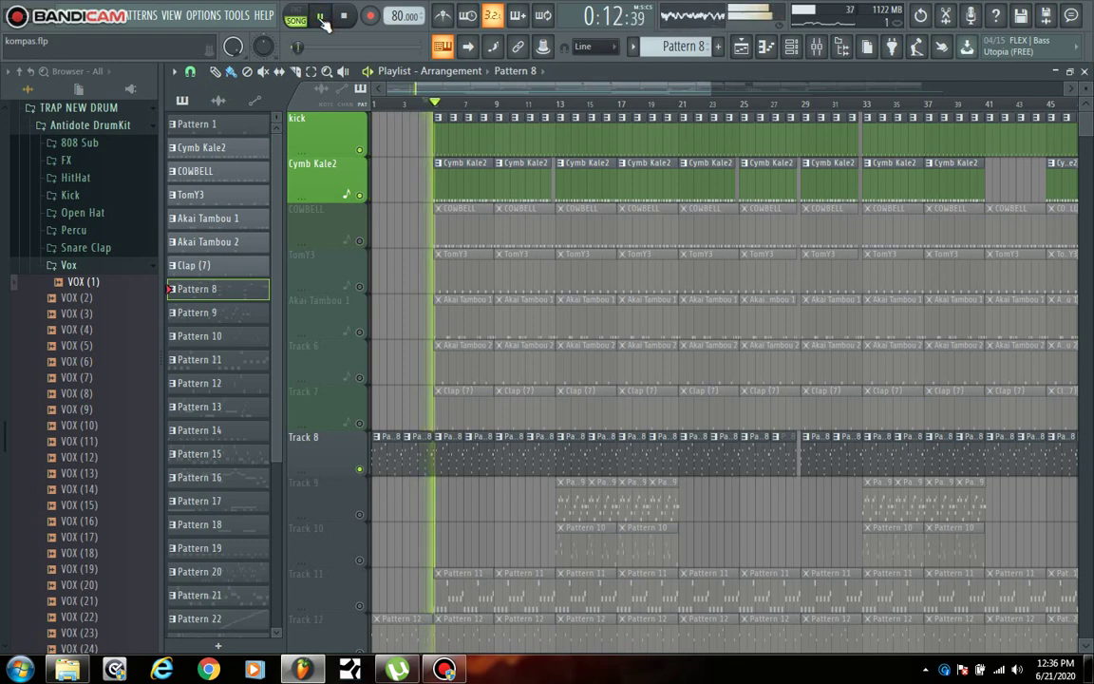
{"action": "double_click", "coordinate": [467, 195]}
{"action": "left_click", "coordinate": [790, 46]}
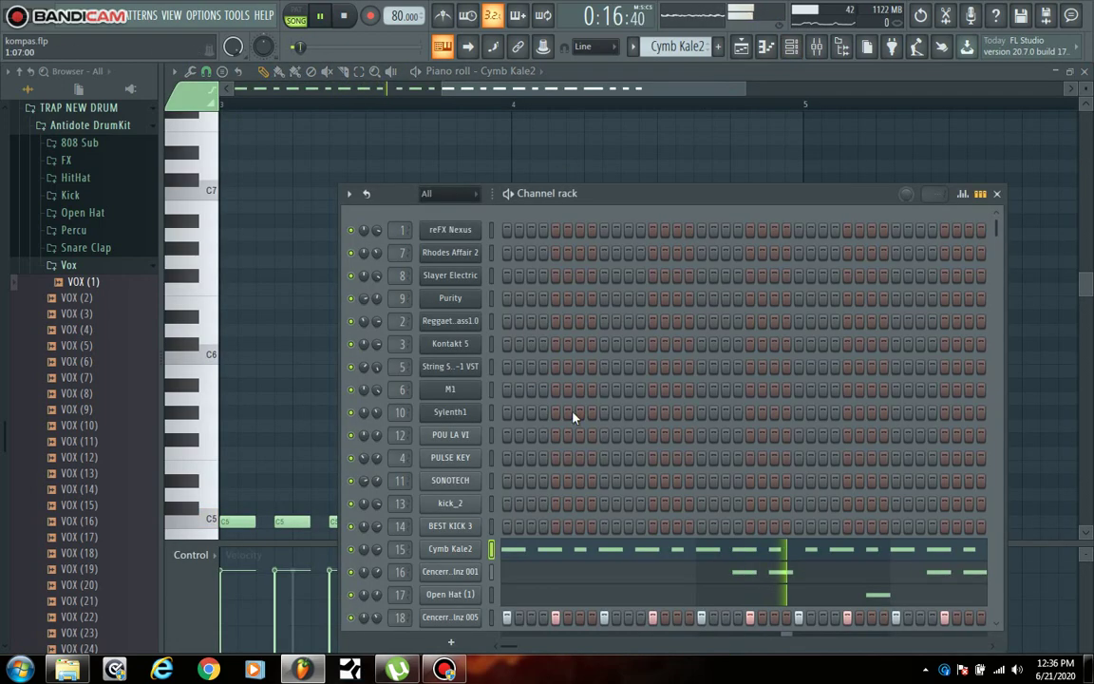
{"action": "scroll", "coordinate": [581, 507], "scroll_direction": "down", "scroll_amount": 3}
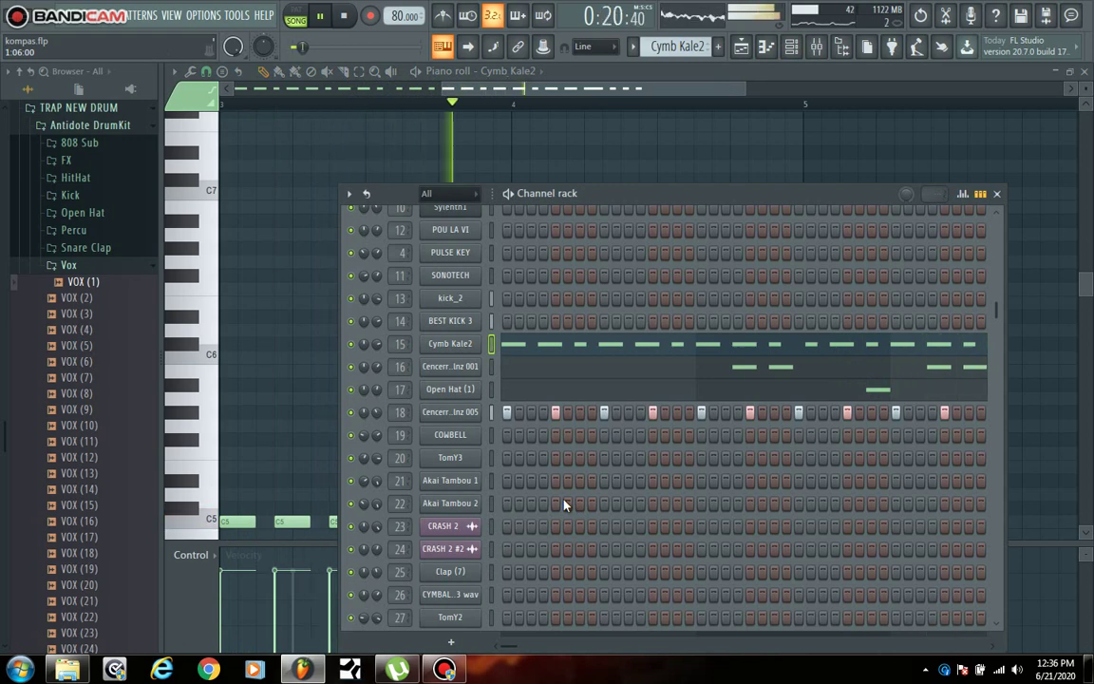
{"action": "scroll", "coordinate": [564, 505], "scroll_direction": "up", "scroll_amount": 1}
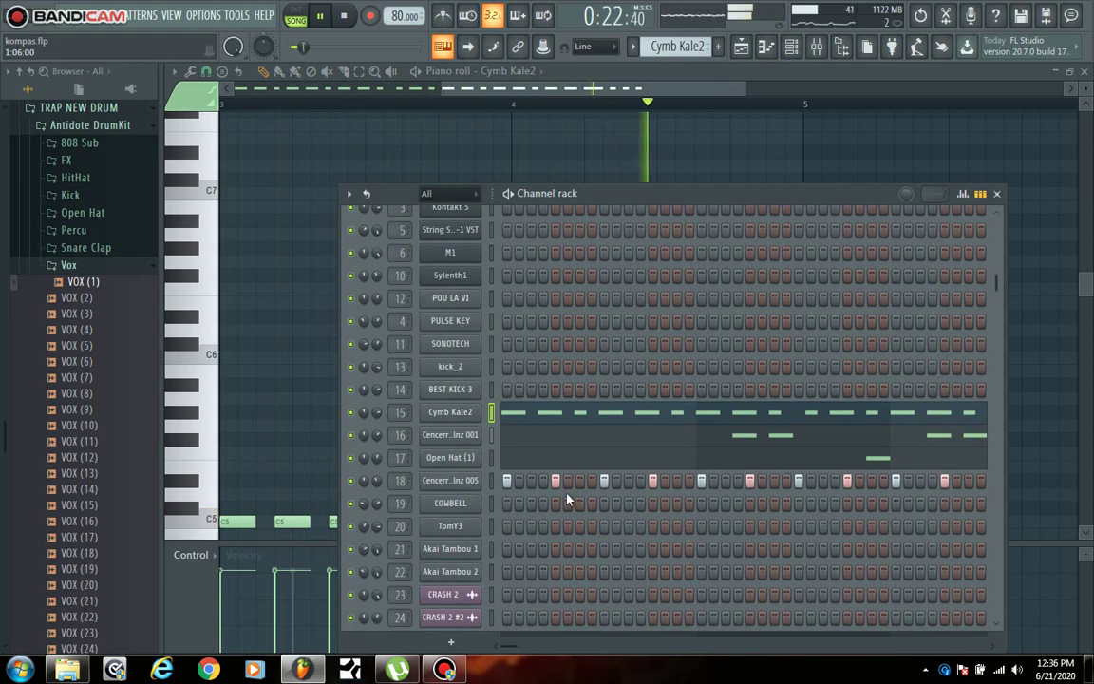
{"action": "left_click", "coordinate": [347, 21]}
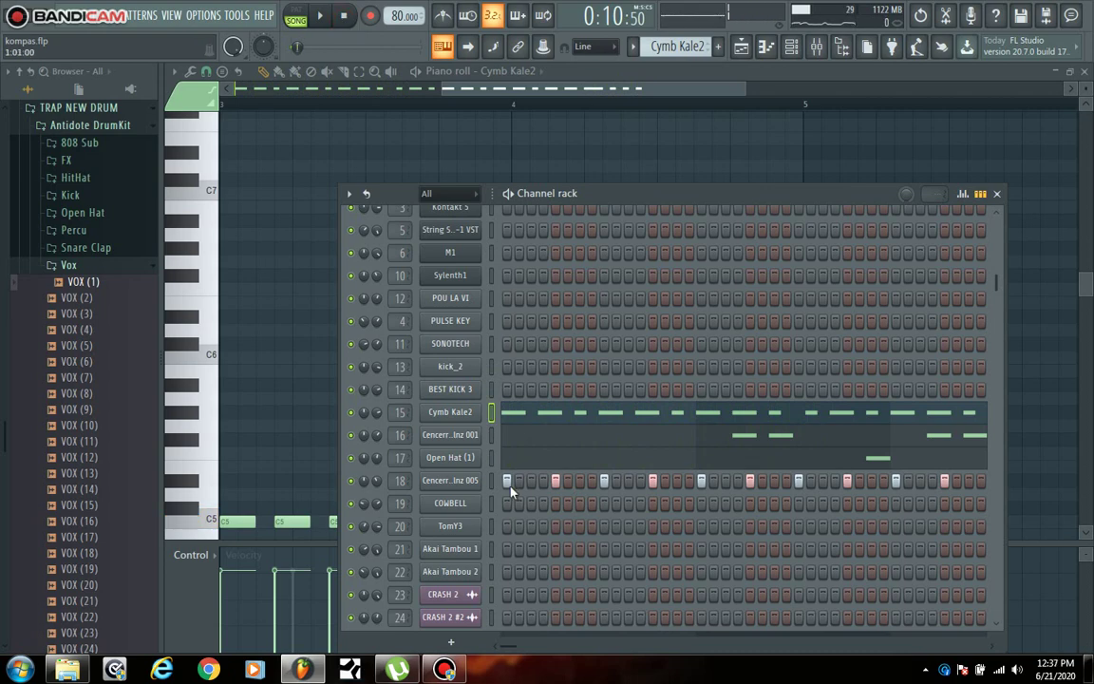
View the Cencerro Alnz 001 sample settings and its piano roll notes, playing them from bar 2 across the full pattern
{"action": "left_click", "coordinate": [448, 435]}
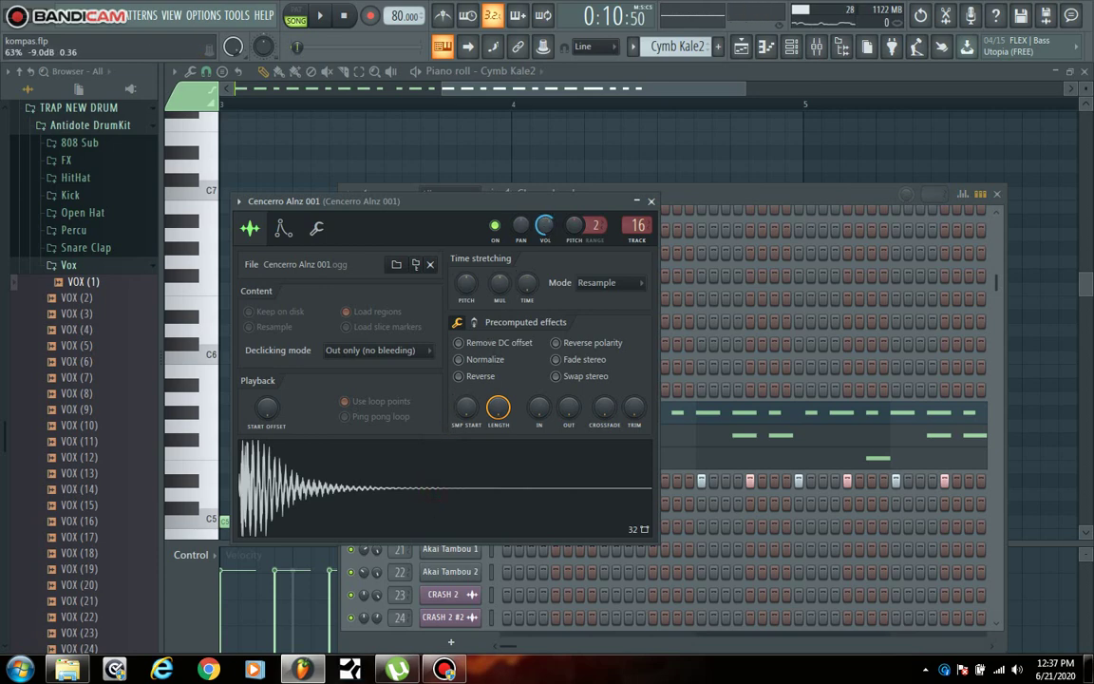
{"action": "left_click", "coordinate": [722, 436]}
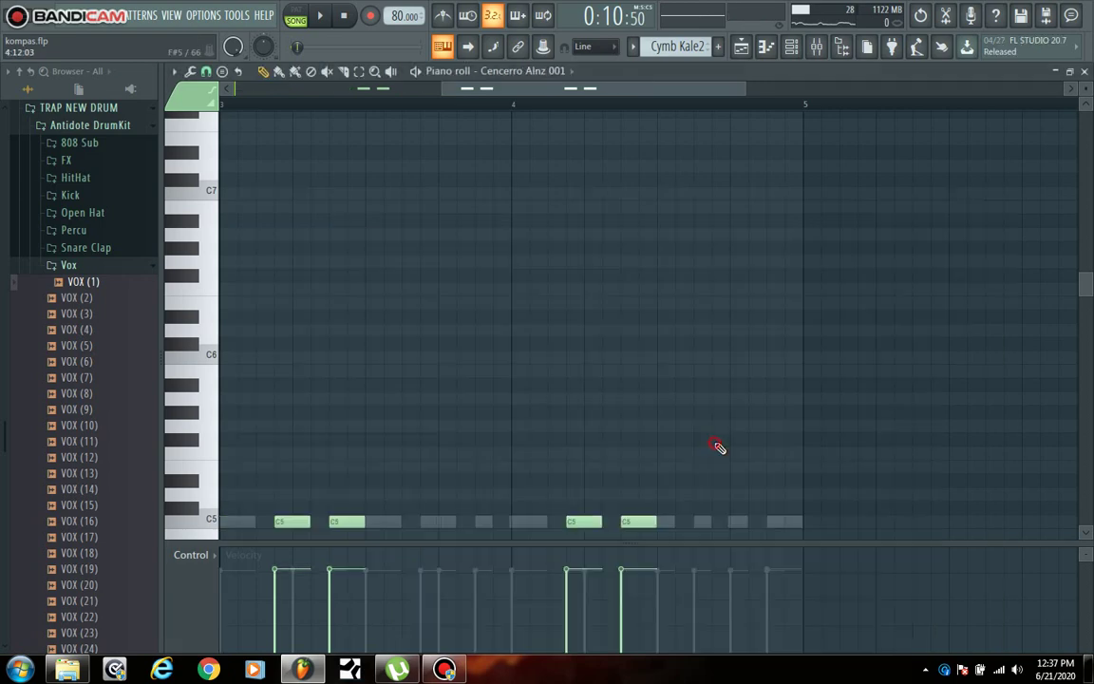
{"action": "left_click_drag", "start_coordinate": [513, 88], "coordinate": [264, 72]}
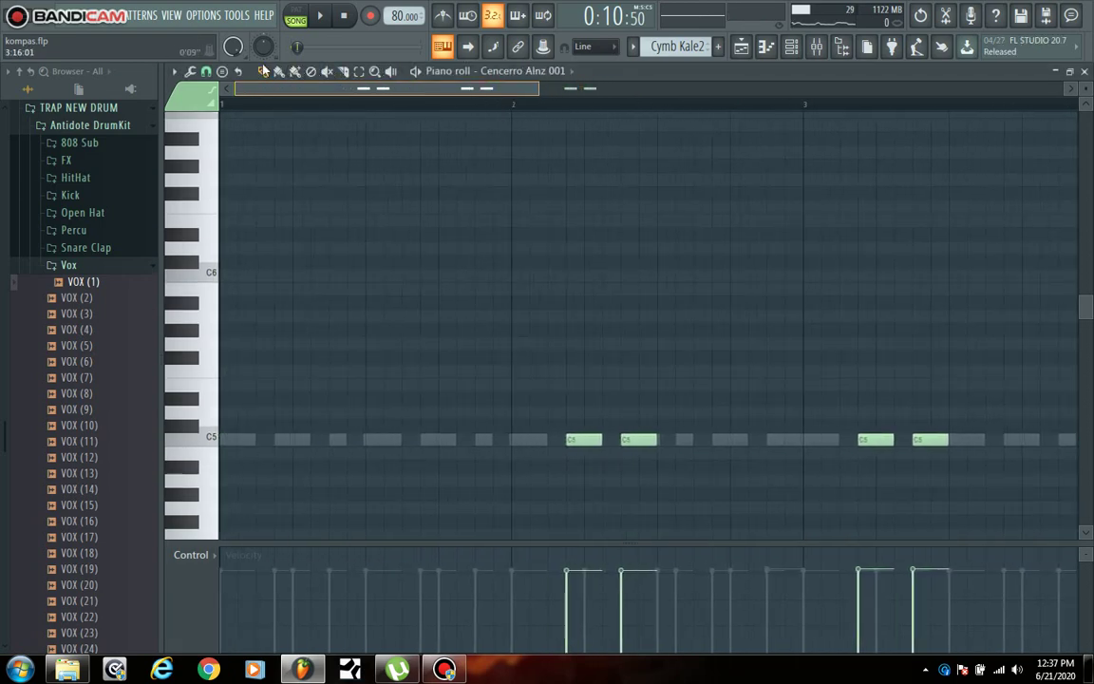
{"action": "left_click", "coordinate": [512, 103]}
{"action": "key", "text": "space"}
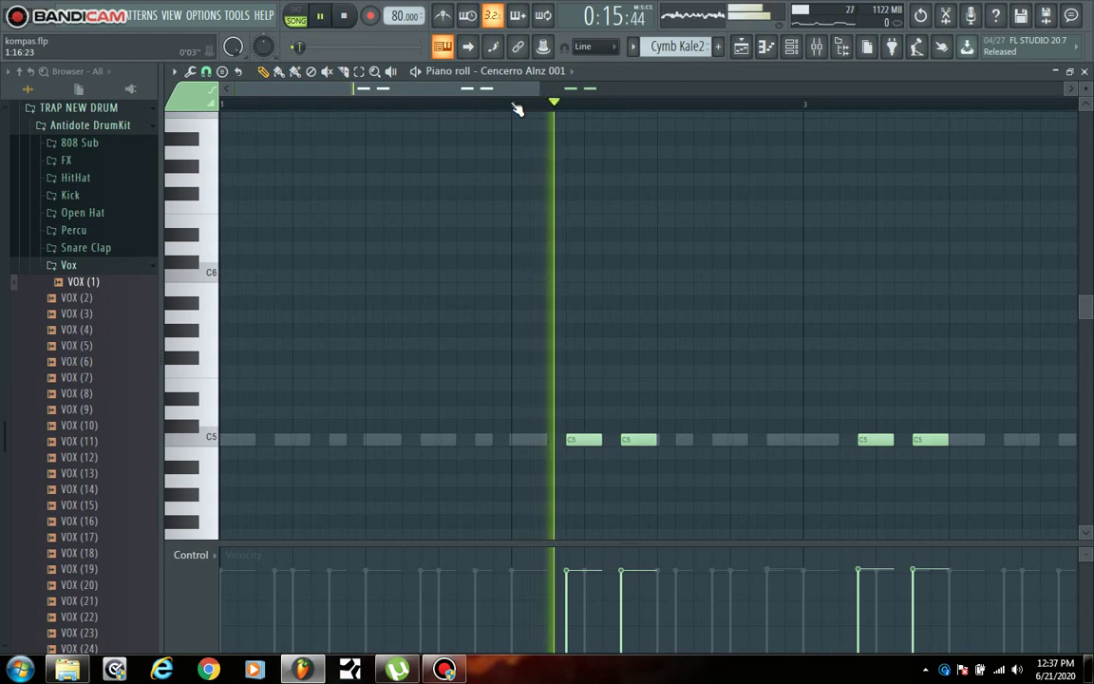
{"action": "left_click_drag", "start_coordinate": [533, 94], "coordinate": [794, 151]}
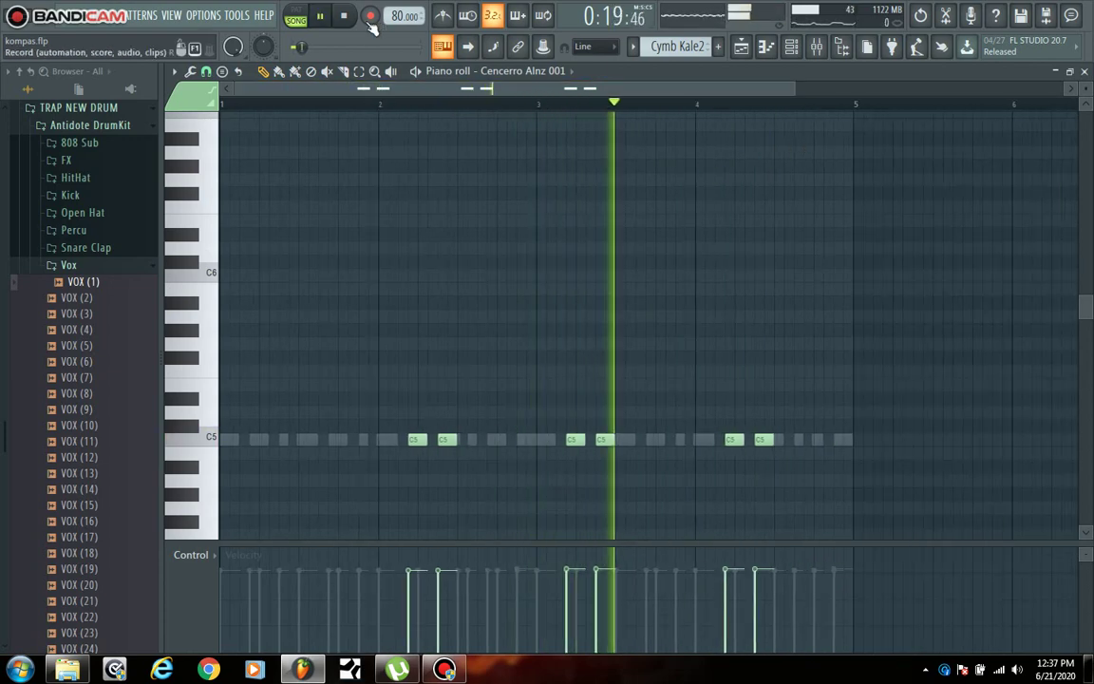
{"action": "key", "text": "space"}
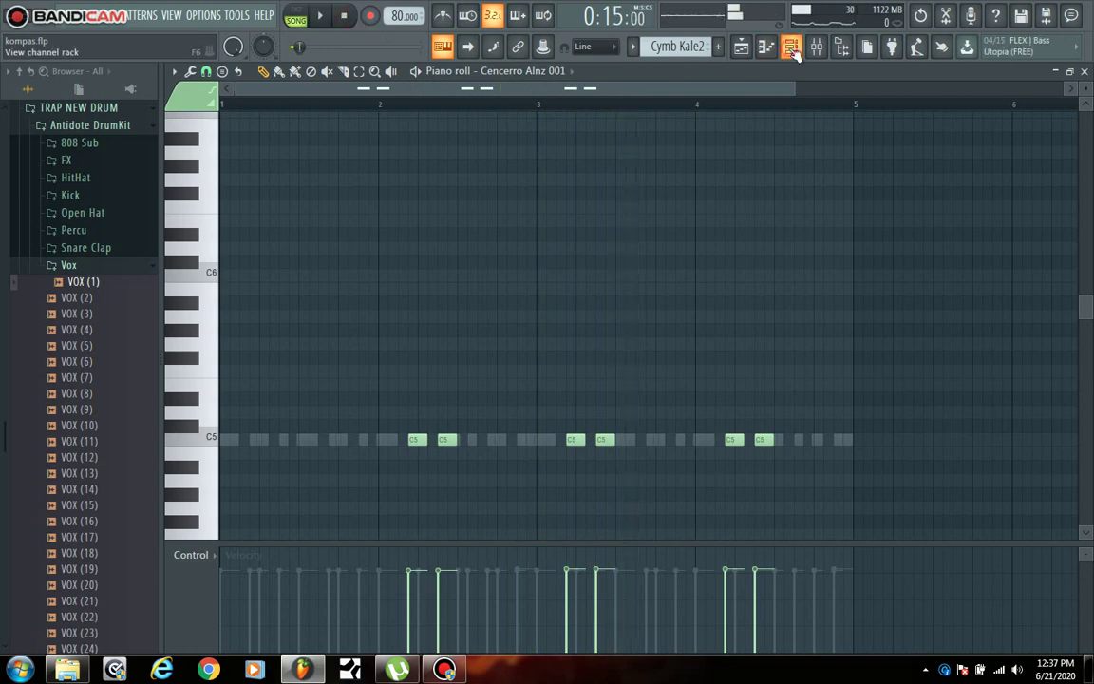
Return to the playlist, unmute the TomY3 track and play the arrangement from bar 5 with it included
{"action": "key", "text": "F6"}
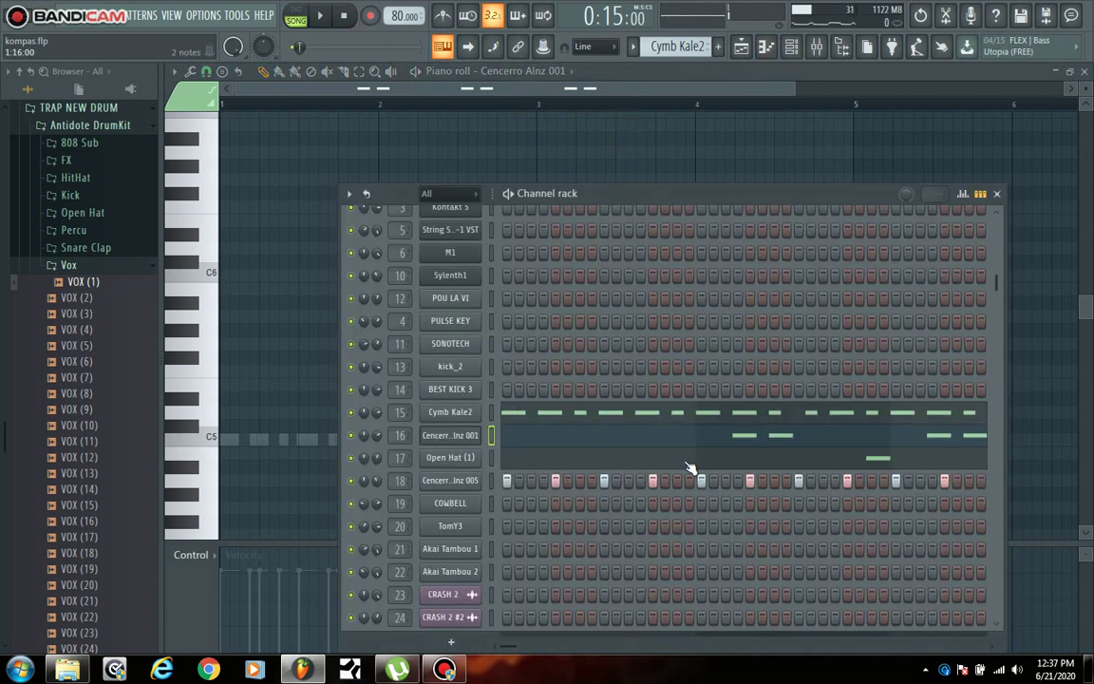
{"action": "key", "text": "F5"}
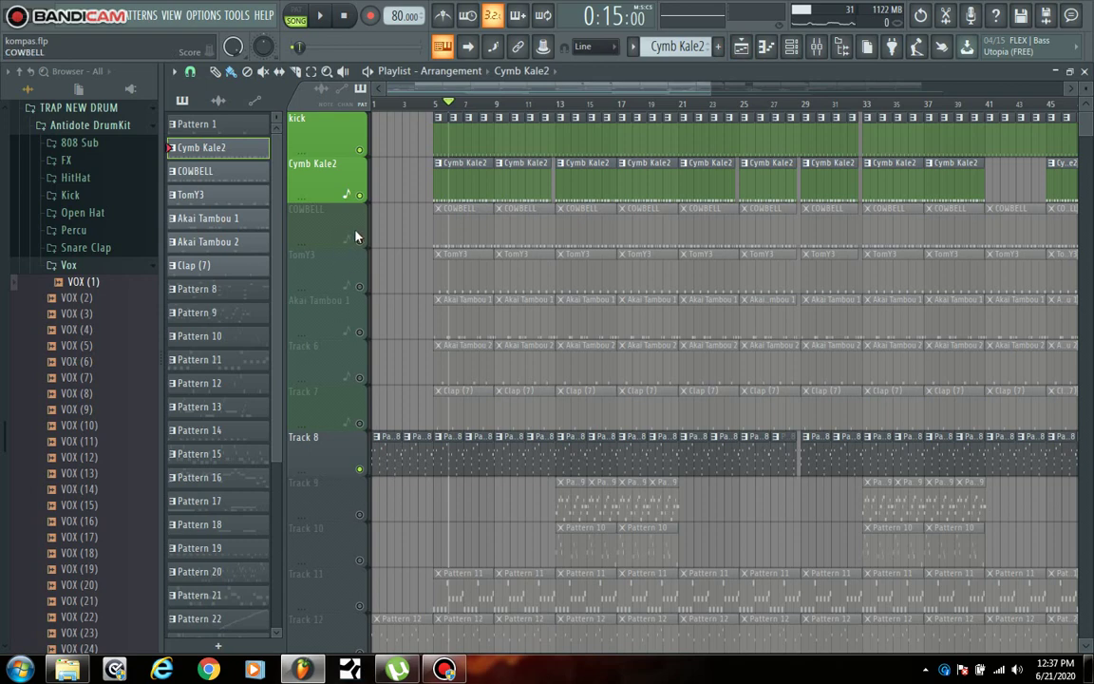
{"action": "left_click", "coordinate": [362, 287]}
{"action": "left_click", "coordinate": [434, 104]}
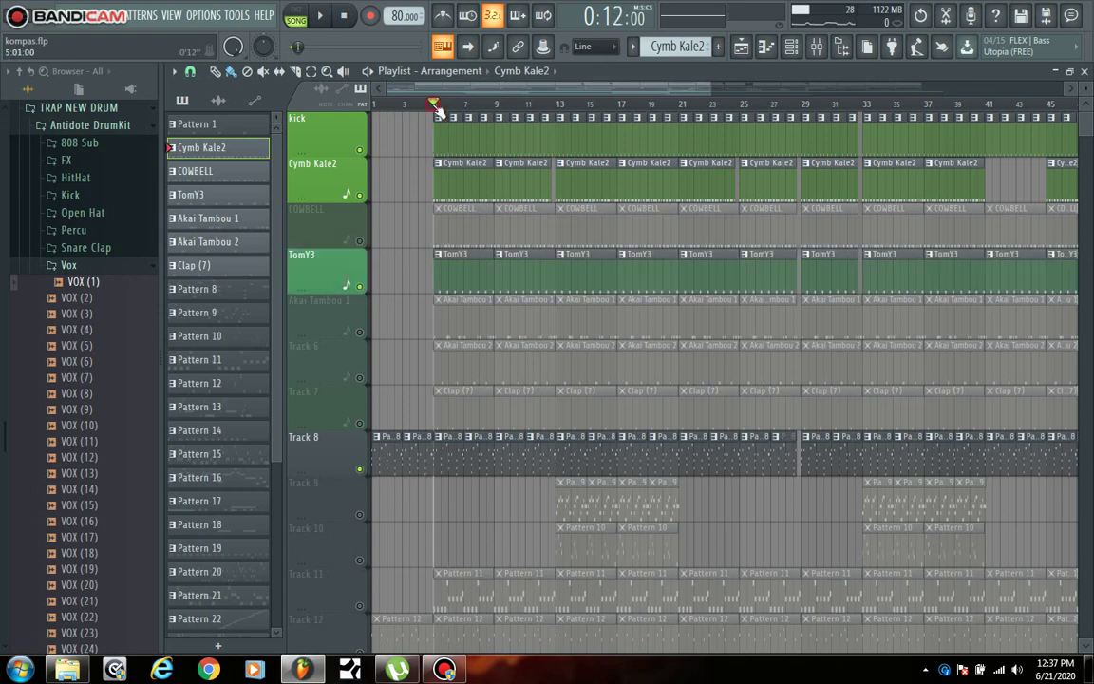
{"action": "key", "text": "space"}
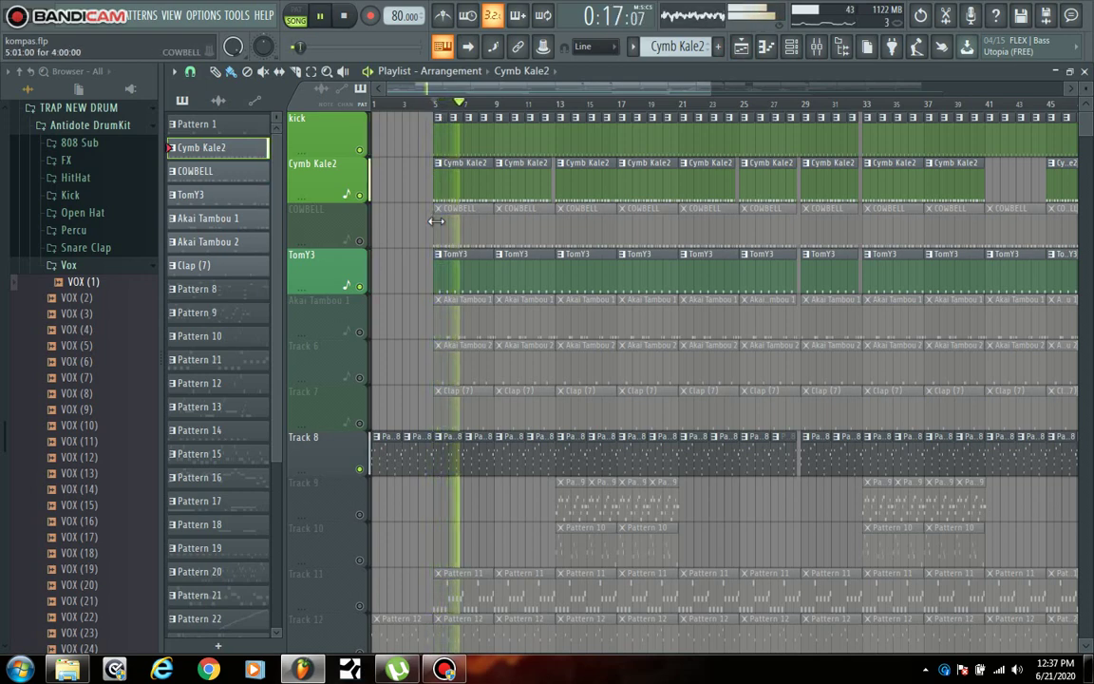
{"action": "key", "text": "space"}
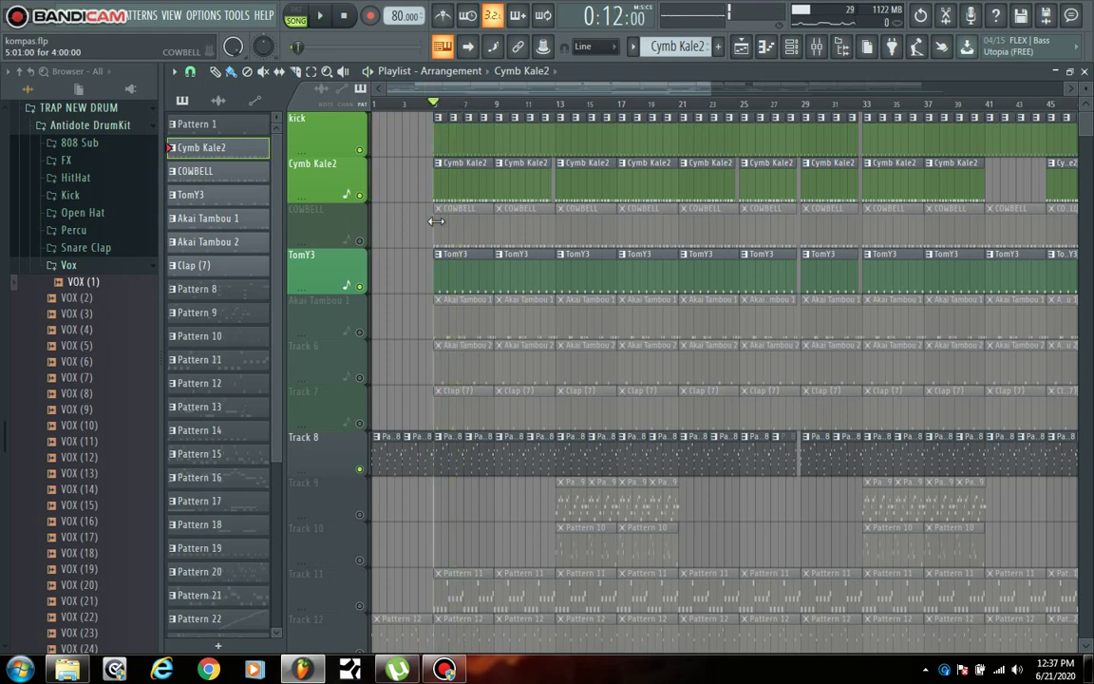
Unmute the COWBELL track and play the song while viewing its notes in the piano roll and channel rack
{"action": "left_click", "coordinate": [360, 239]}
{"action": "key", "text": "space"}
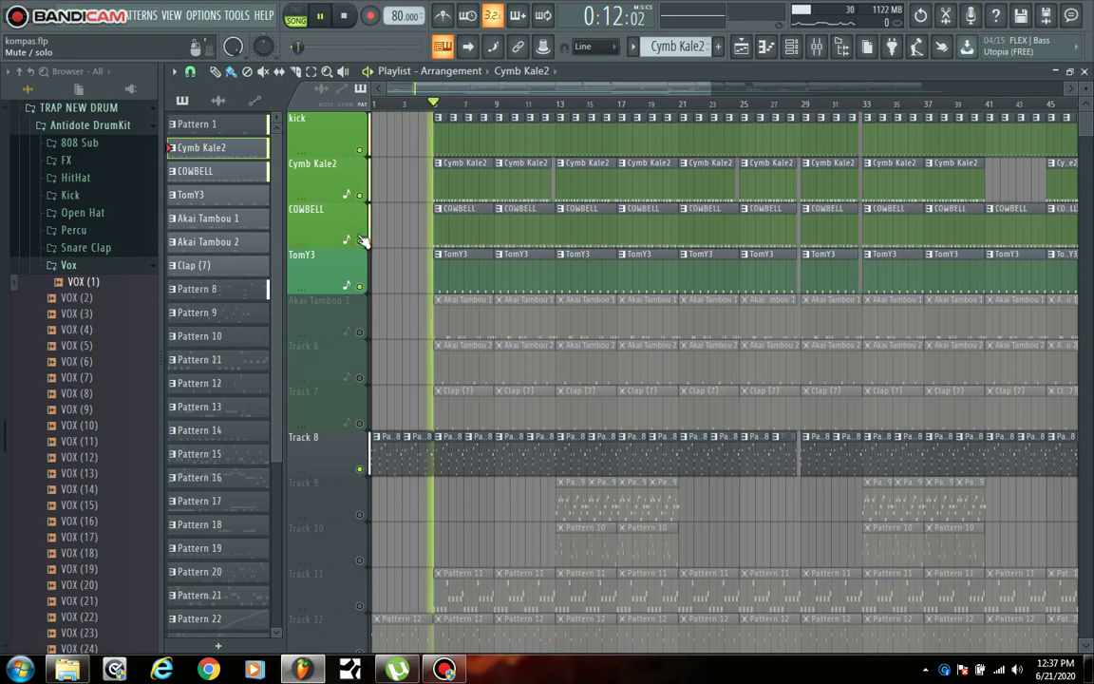
{"action": "double_click", "coordinate": [454, 224]}
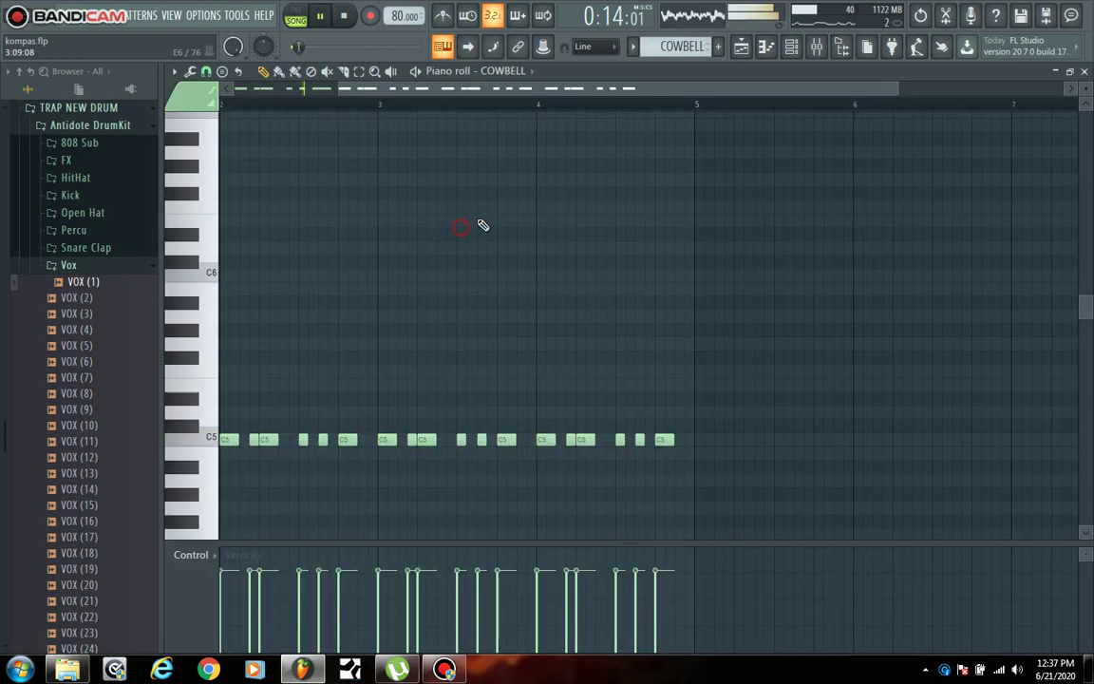
{"action": "left_click", "coordinate": [794, 49]}
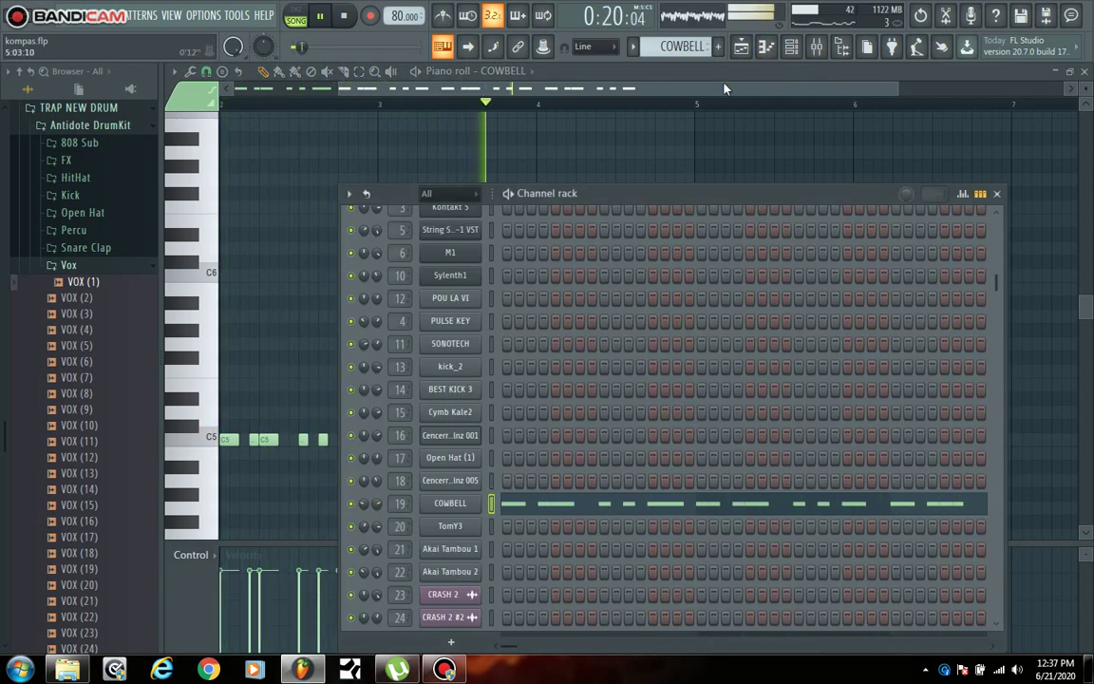
{"action": "key", "text": "F5"}
{"action": "key", "text": "space"}
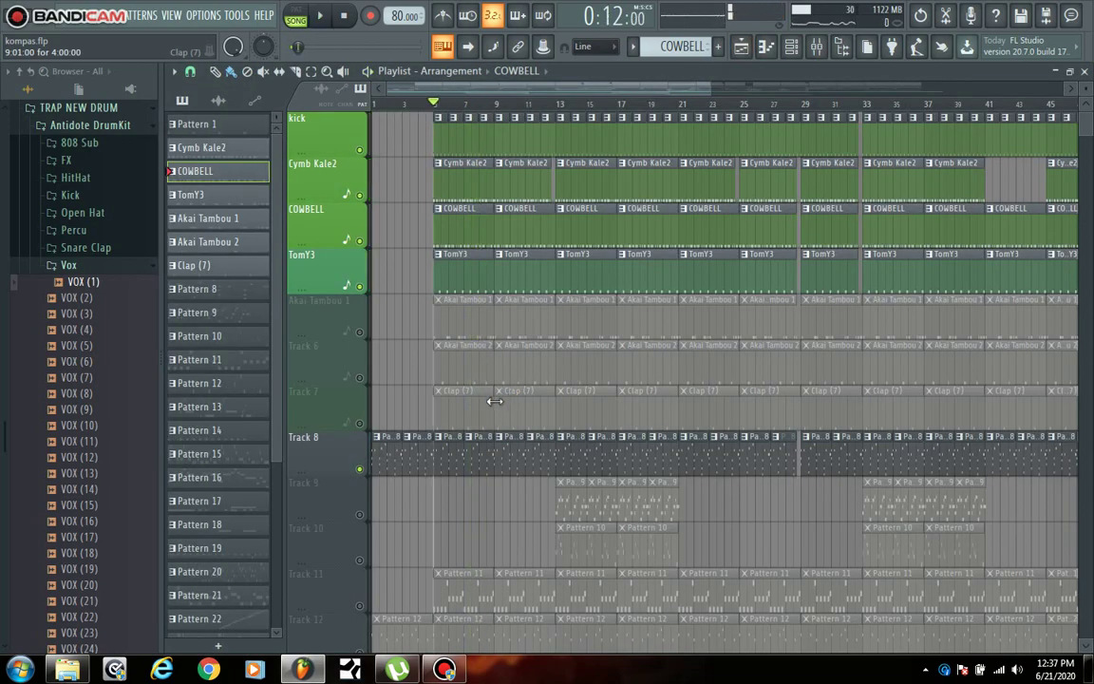
Unmute the Akai Tambou 1 track and audition the arrangement from bar 5 with it included
{"action": "left_click", "coordinate": [360, 332]}
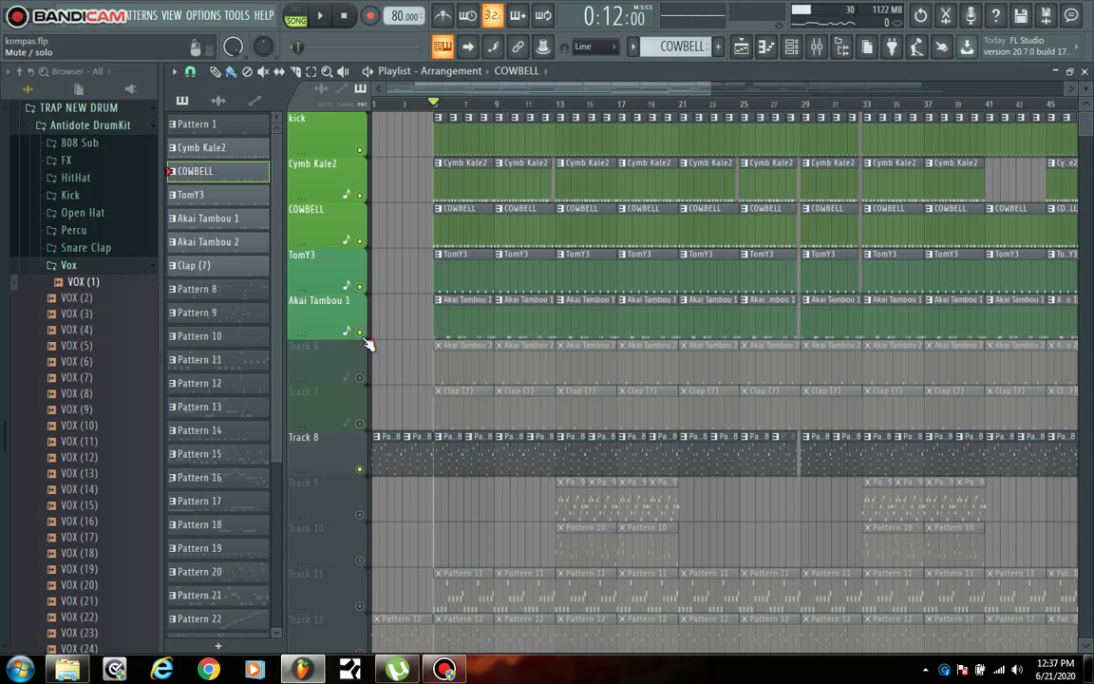
{"action": "key", "text": "space"}
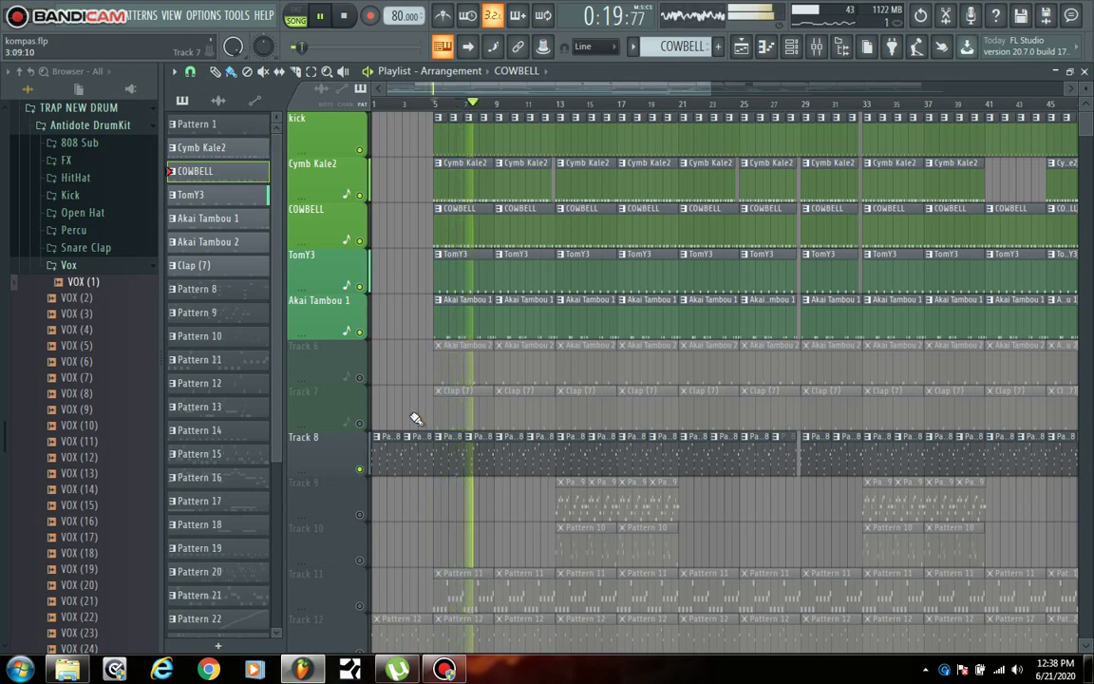
{"action": "key", "text": "space"}
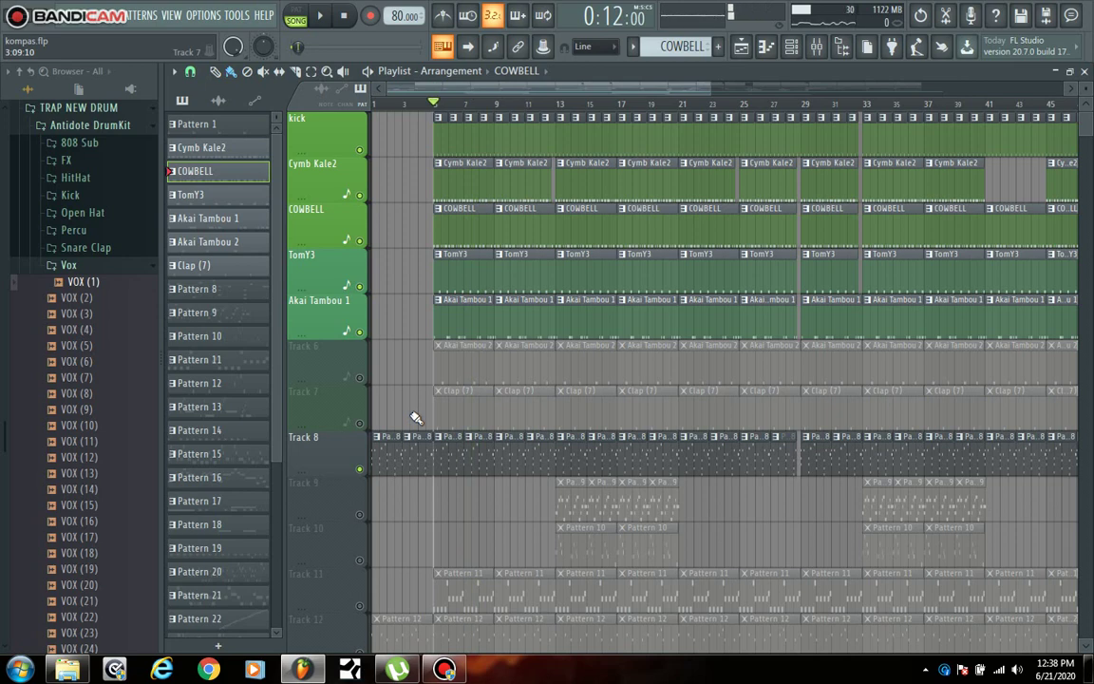
Unmute Track 6 with the Akai Tambou 2 clips and audition the arrangement from bar 5
{"action": "left_click", "coordinate": [358, 377]}
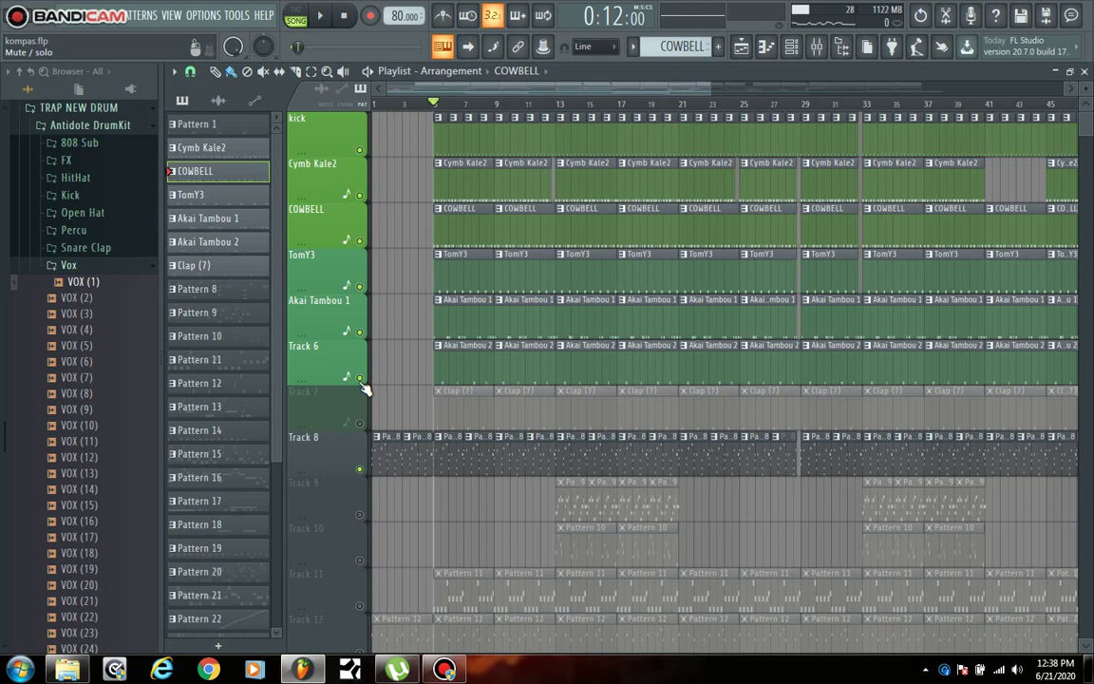
{"action": "key", "text": "space"}
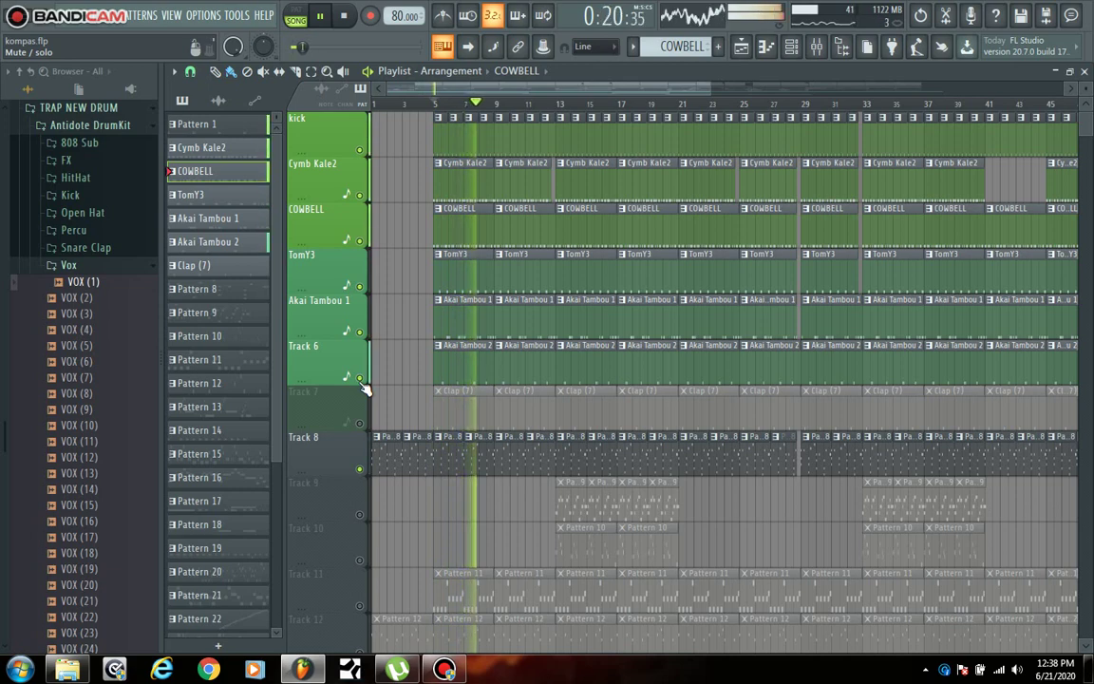
{"action": "key", "text": "space"}
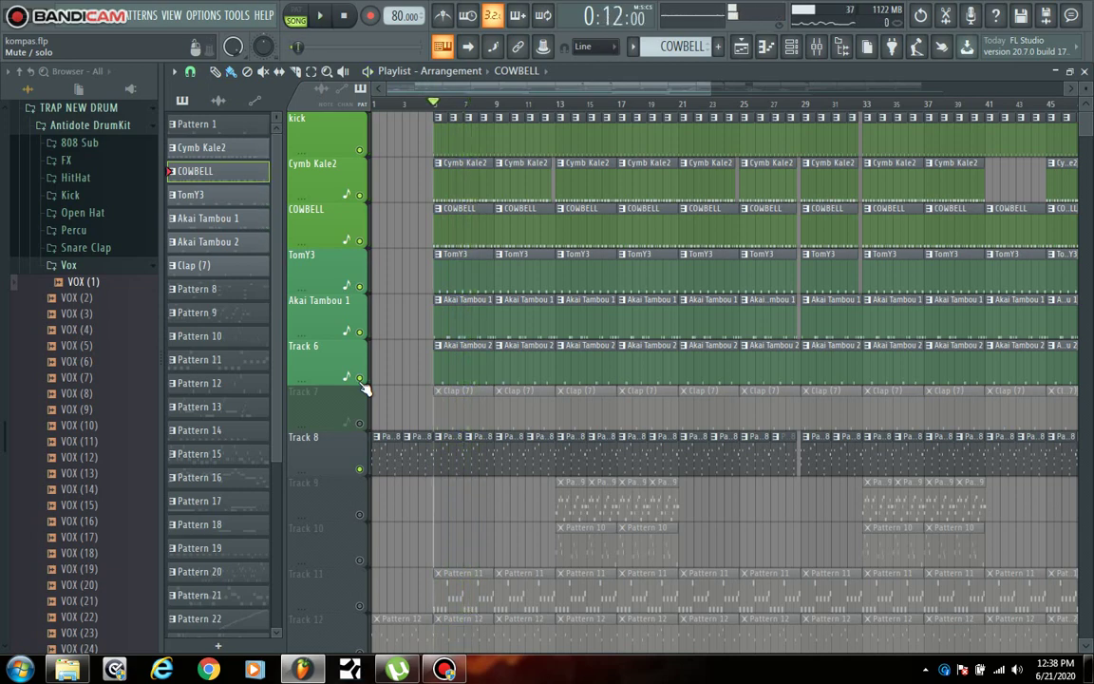
Unmute Track 7 with the Clap (7) clips and play the arrangement from bar 5
{"action": "left_click", "coordinate": [365, 424]}
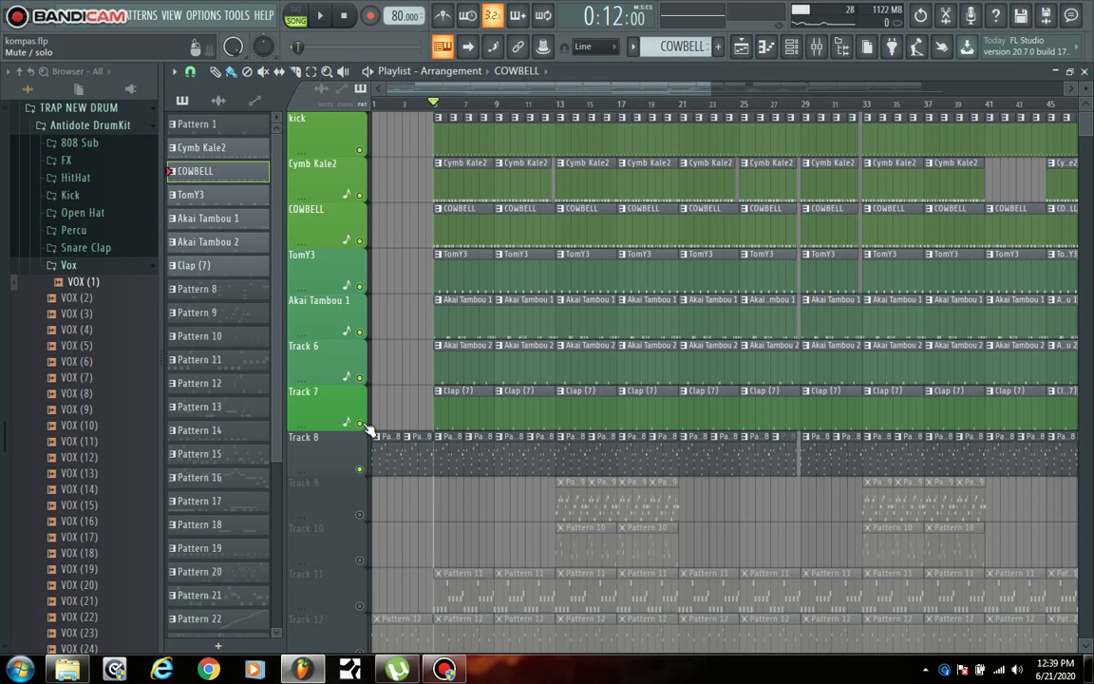
{"action": "key", "text": "space"}
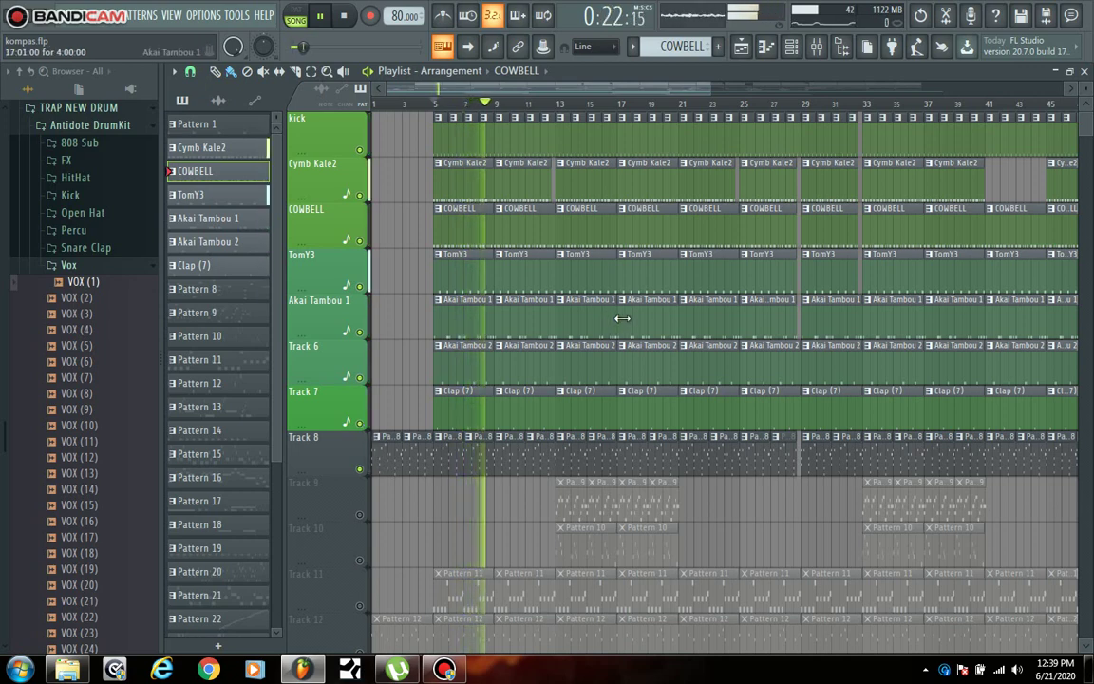
{"action": "key", "text": "space"}
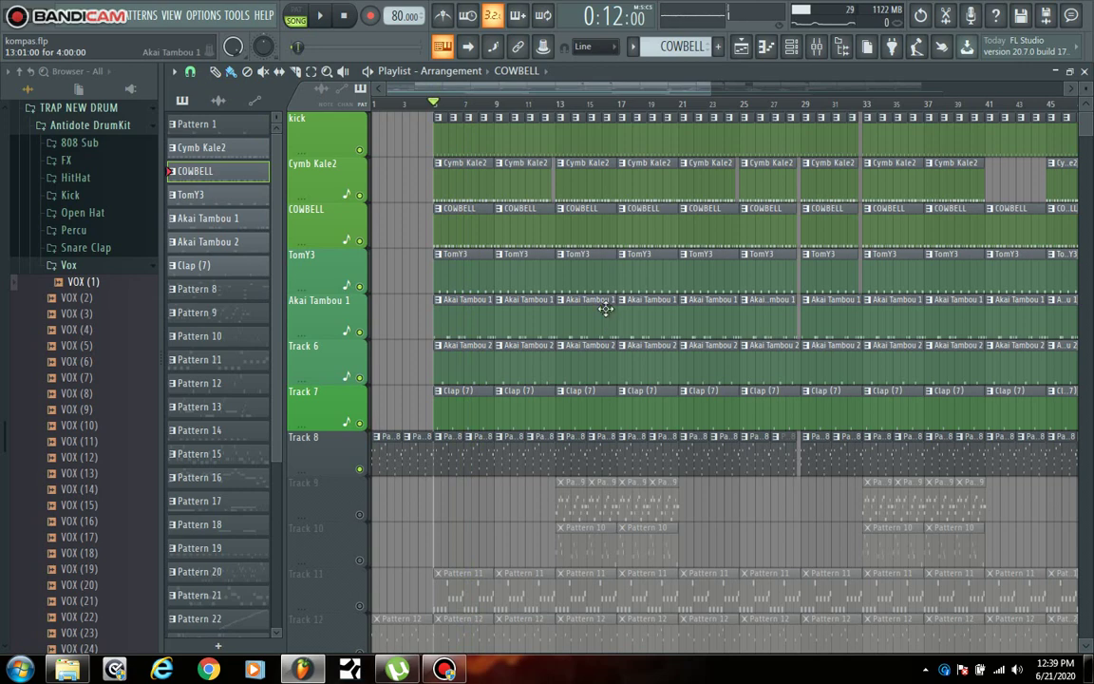
Select the playlist section from bar 5 to bar 13 across all tracks
{"action": "left_click", "coordinate": [313, 74]}
{"action": "scroll", "coordinate": [511, 296], "scroll_direction": "down", "scroll_amount": 3}
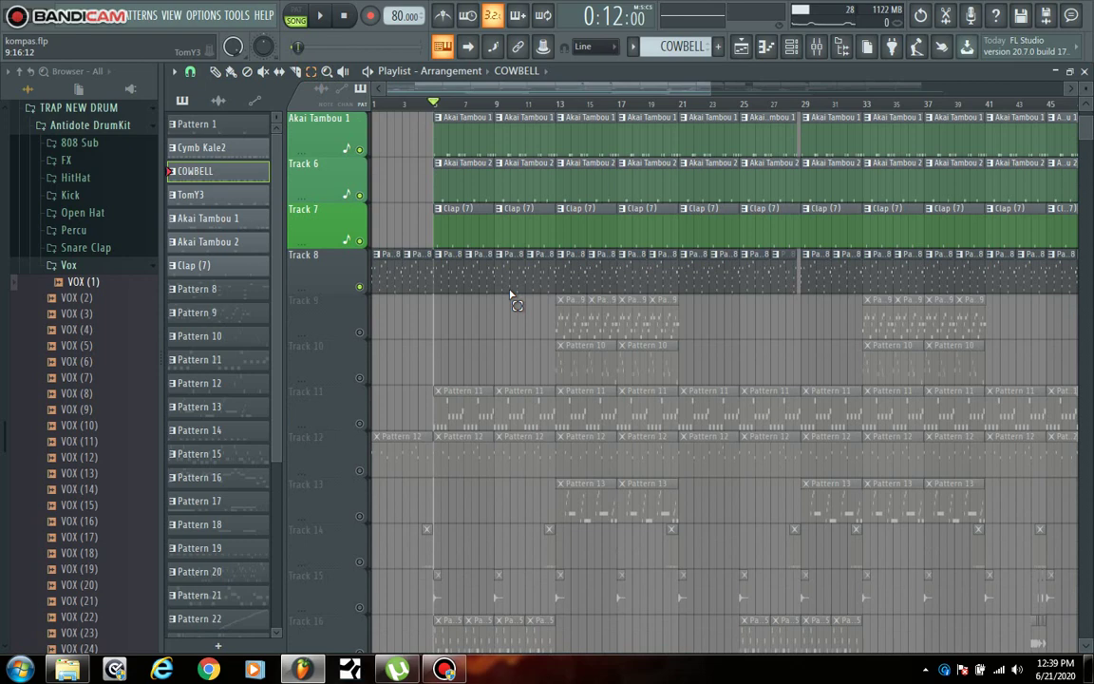
{"action": "scroll", "coordinate": [511, 296], "scroll_direction": "up", "scroll_amount": 3}
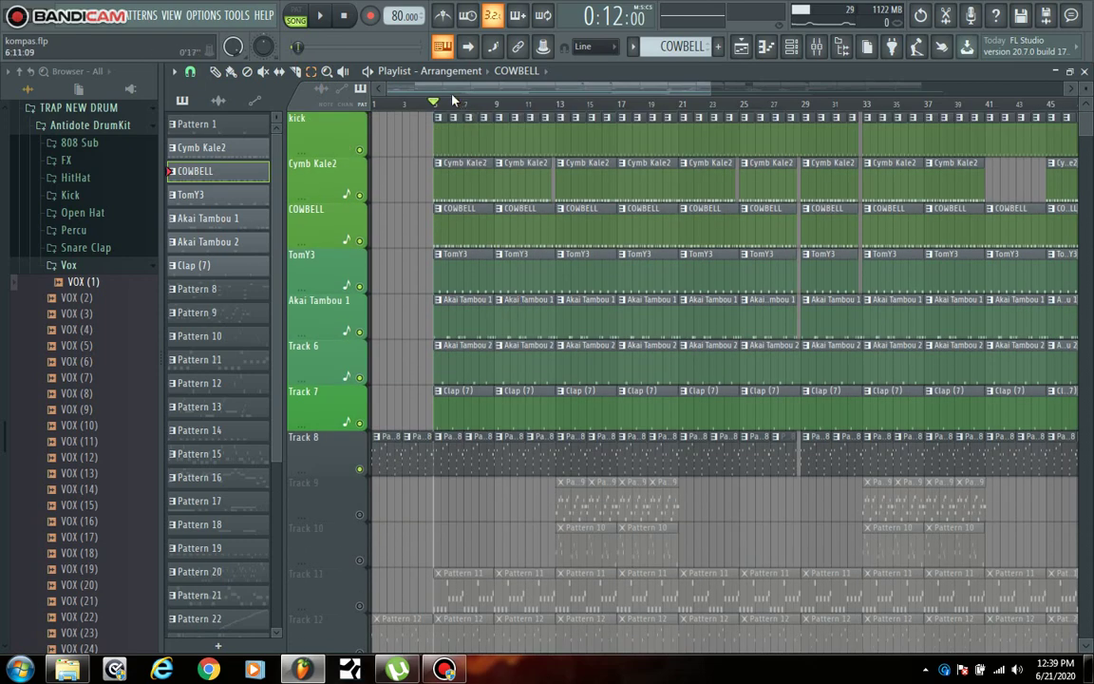
{"action": "left_click_drag", "start_coordinate": [438, 116], "coordinate": [556, 147]}
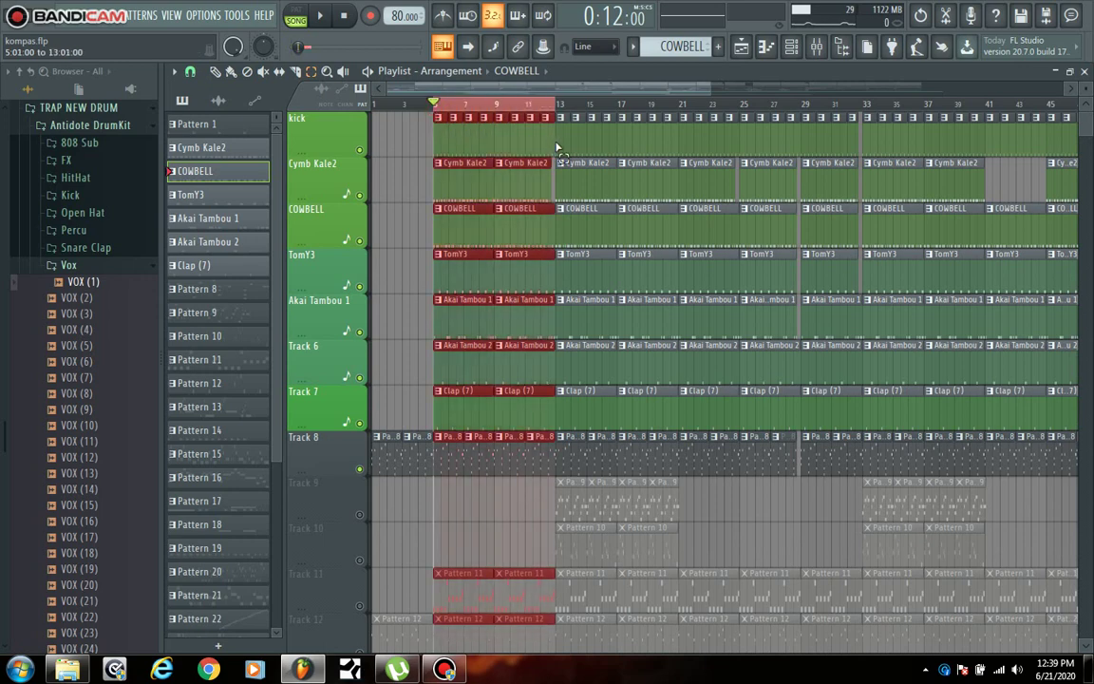
Unmute Track 11 with the Pattern 11 clips and play the selected section with it included
{"action": "scroll", "coordinate": [456, 470], "scroll_direction": "down", "scroll_amount": 4}
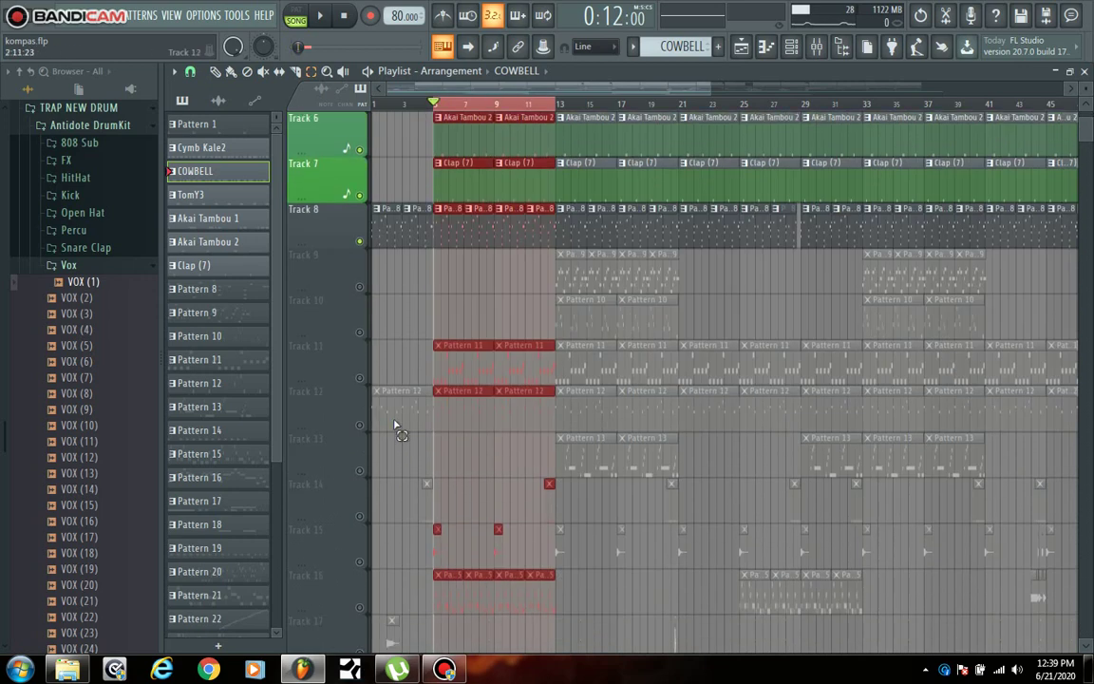
{"action": "left_click", "coordinate": [360, 377]}
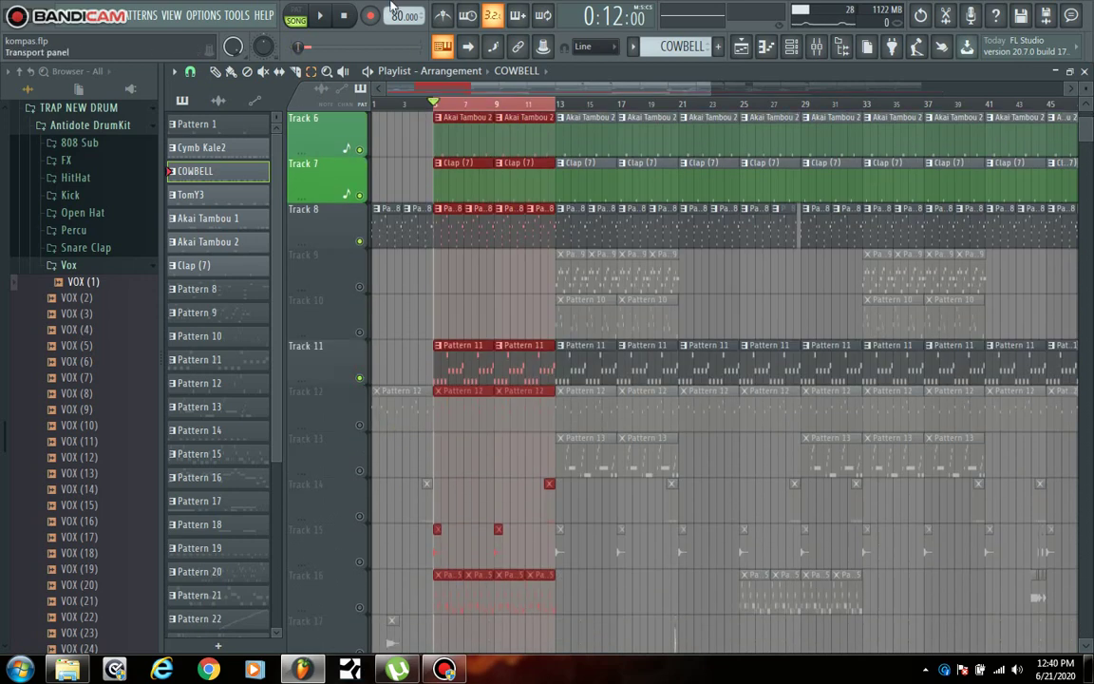
{"action": "left_click", "coordinate": [324, 19]}
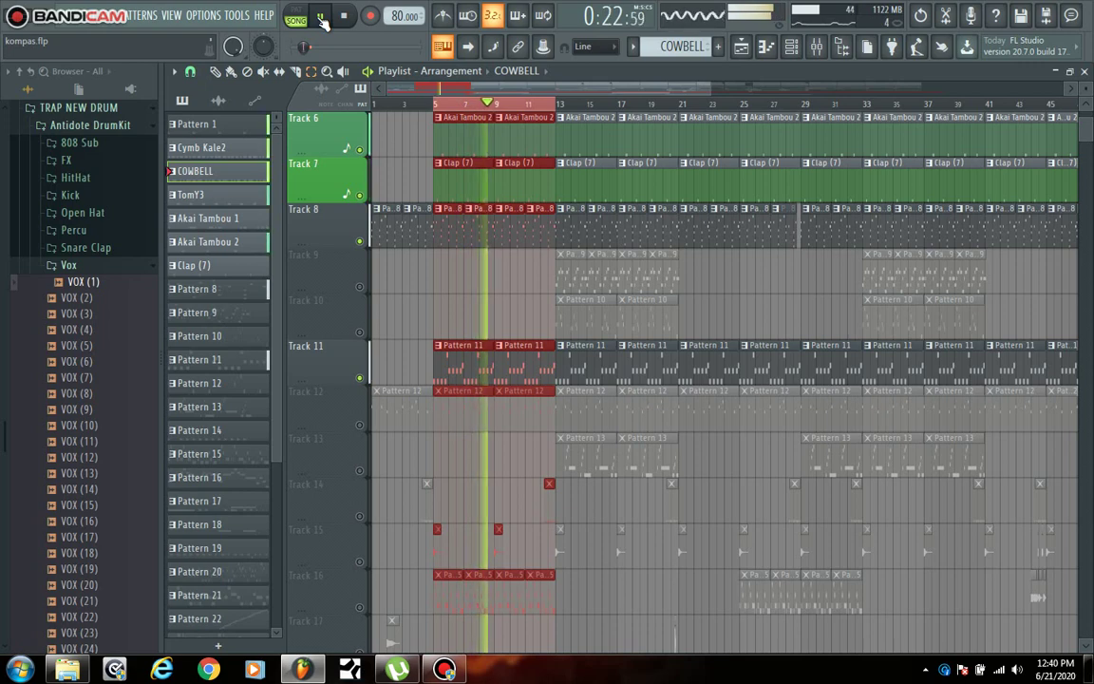
{"action": "left_click", "coordinate": [323, 19]}
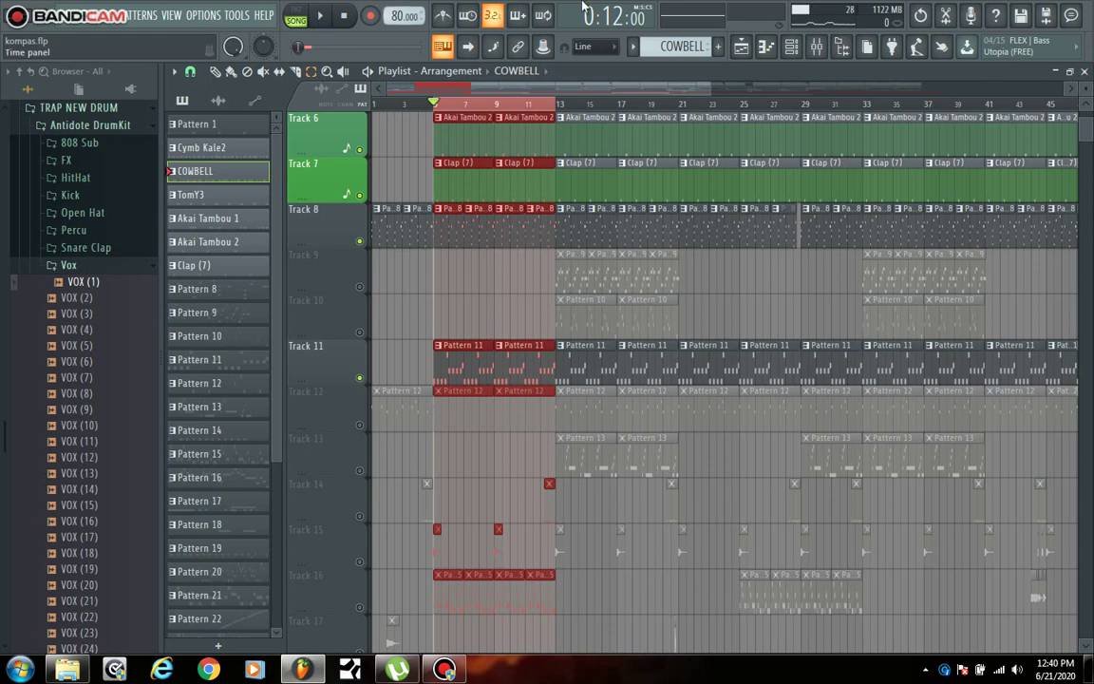
Open the ReggaetonBass1.0 instrument from the channel rack, audition a few notes on its Classic 1 preset and return to the playlist
{"action": "left_click", "coordinate": [790, 45]}
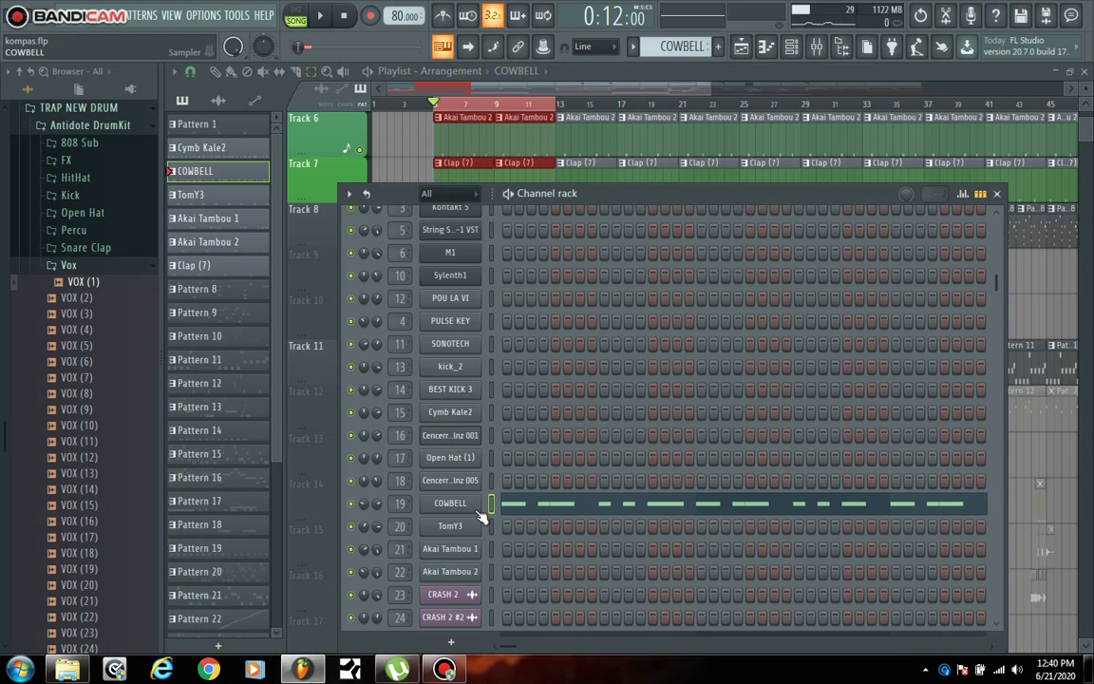
{"action": "scroll", "coordinate": [481, 515], "scroll_direction": "up", "scroll_amount": 3}
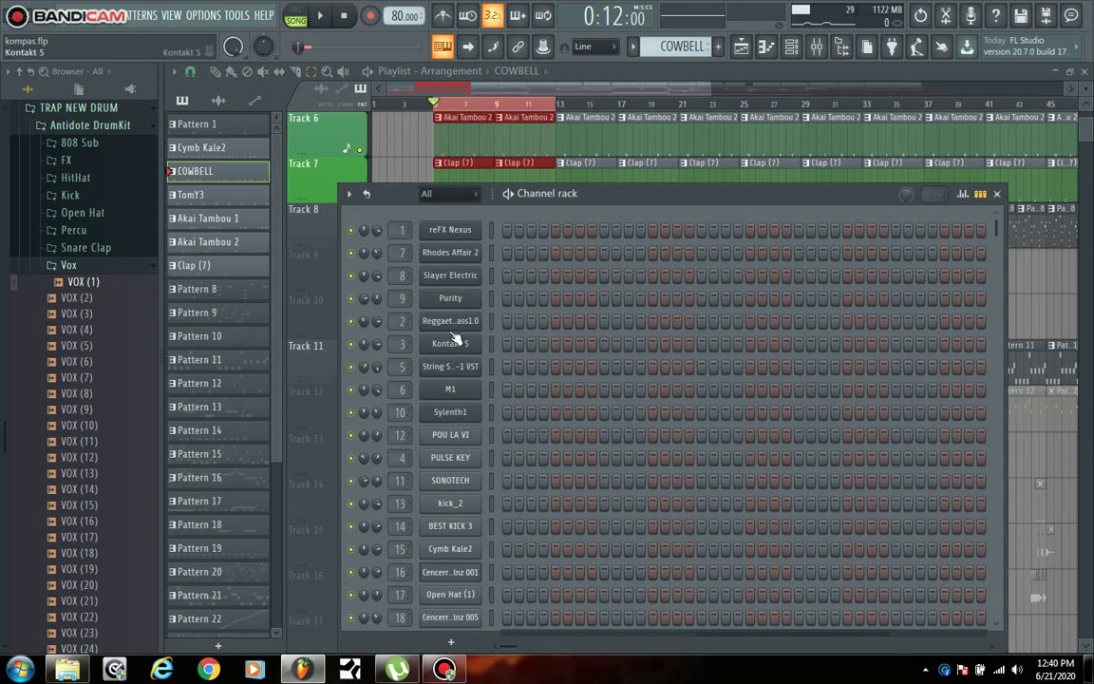
{"action": "left_click", "coordinate": [450, 320]}
{"action": "left_click_drag", "start_coordinate": [470, 252], "coordinate": [557, 221]}
{"action": "key", "text": "c"}
{"action": "key", "text": "c"}
{"action": "key", "text": "c"}
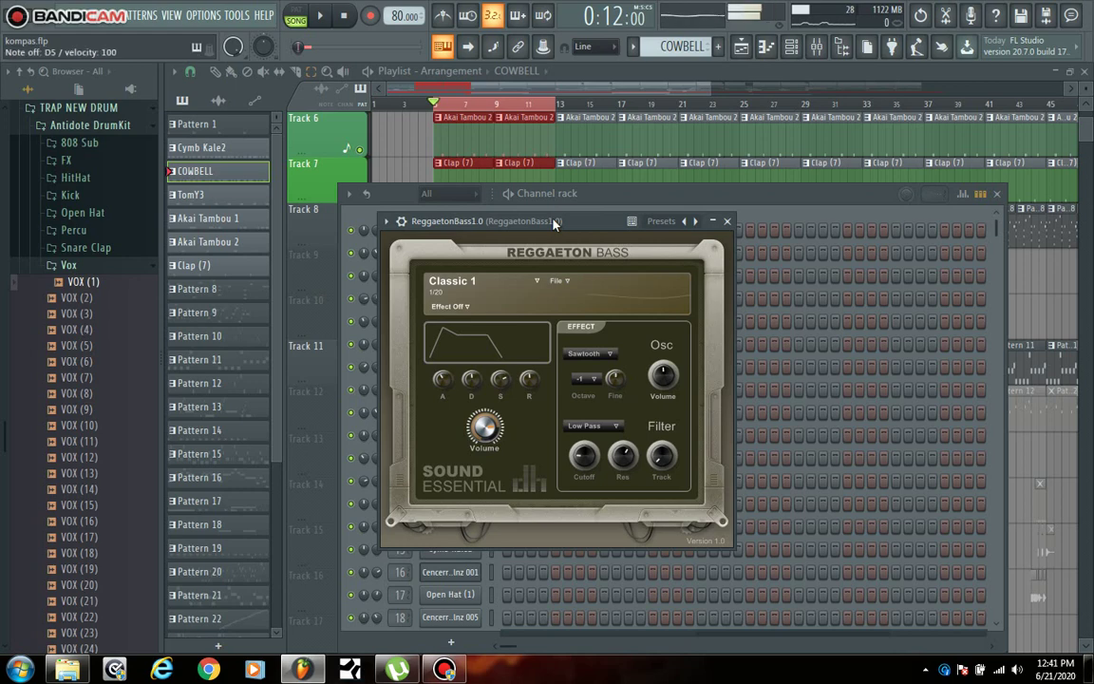
{"action": "key", "text": "x"}
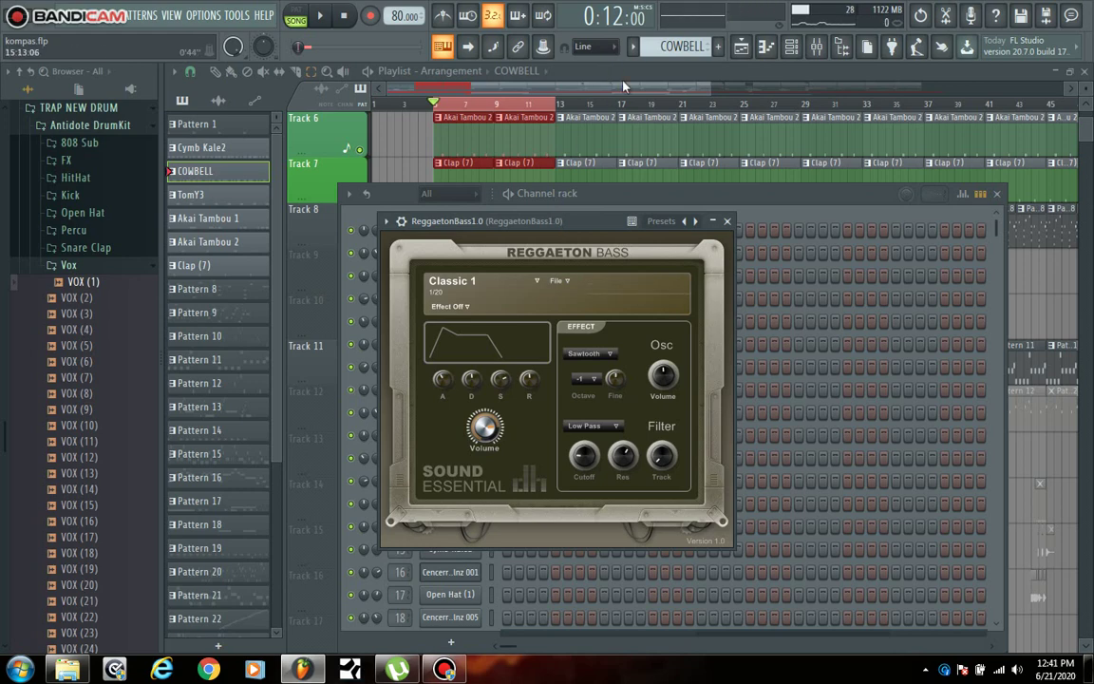
{"action": "left_click", "coordinate": [561, 73]}
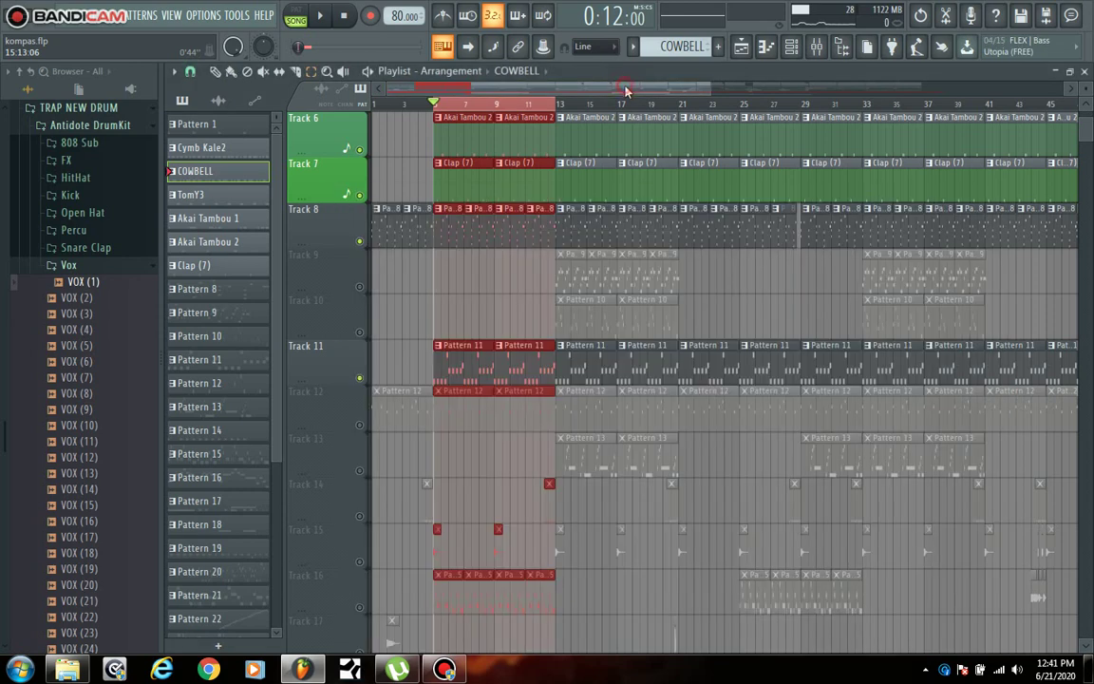
Unmute Track 12, play the selected section and open Pattern 12's Kontakt 5 notes in the piano roll
{"action": "left_click", "coordinate": [359, 424]}
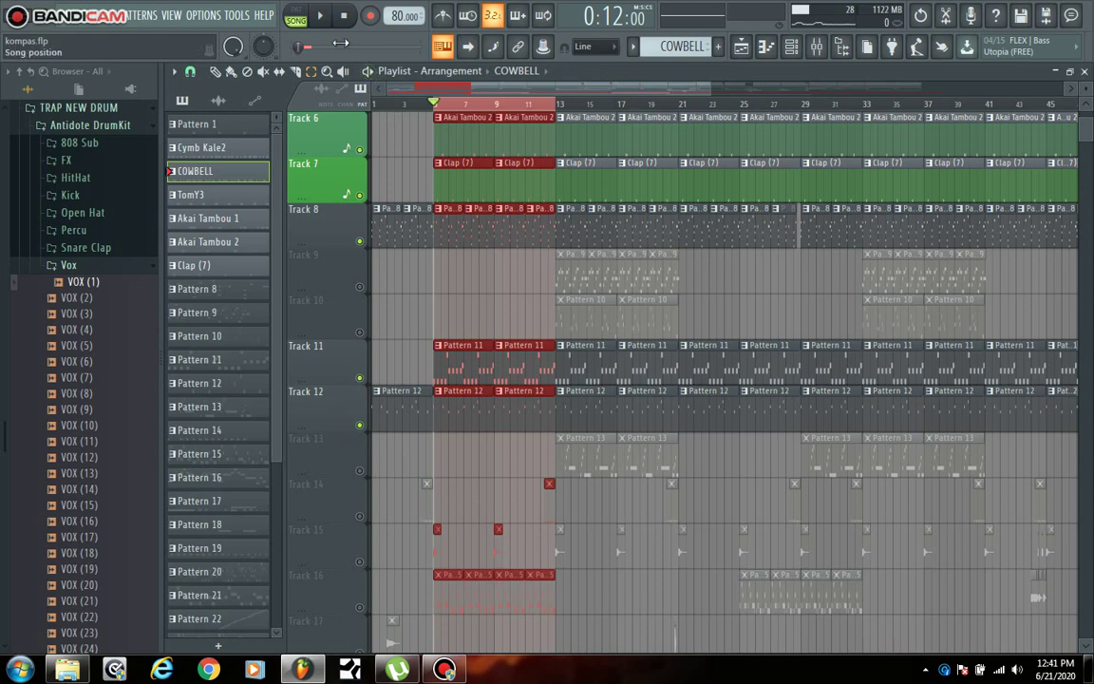
{"action": "left_click", "coordinate": [323, 19]}
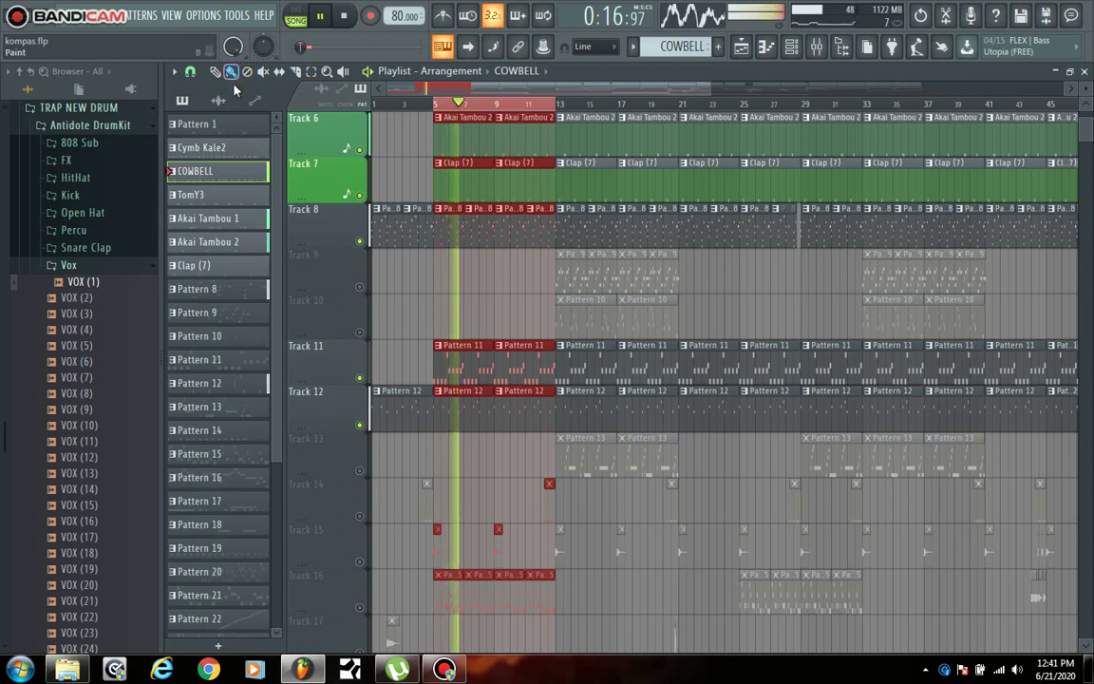
{"action": "left_click", "coordinate": [472, 427]}
{"action": "double_click", "coordinate": [468, 425]}
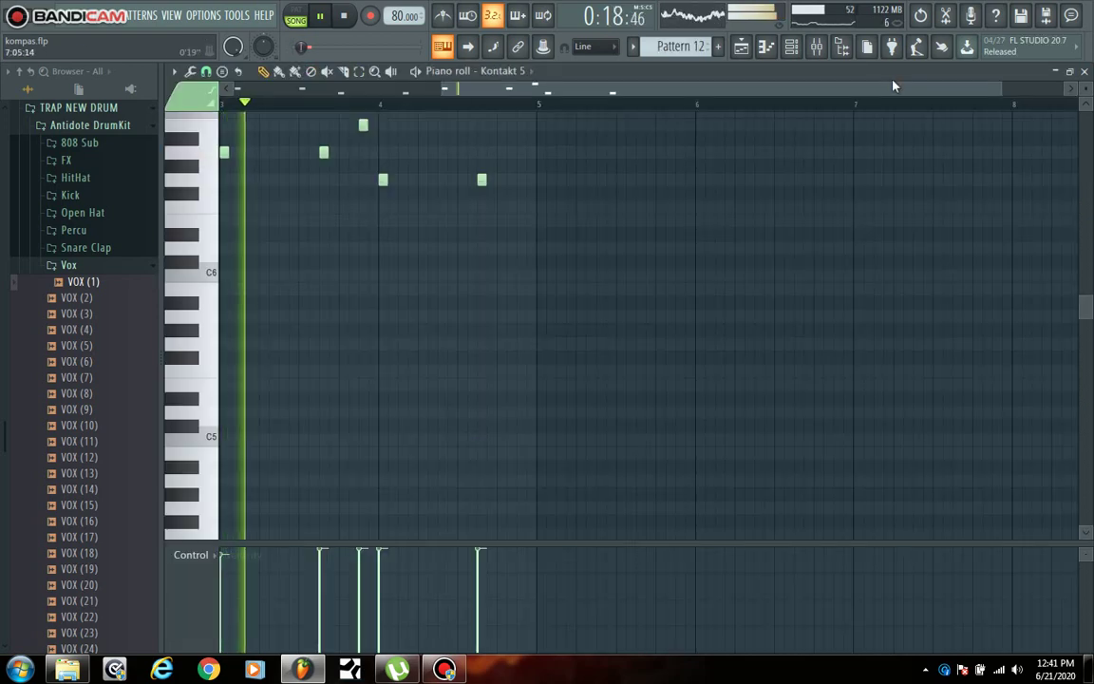
Show the channel rack during playback, save the kompas project and stop the song
{"action": "left_click", "coordinate": [795, 47]}
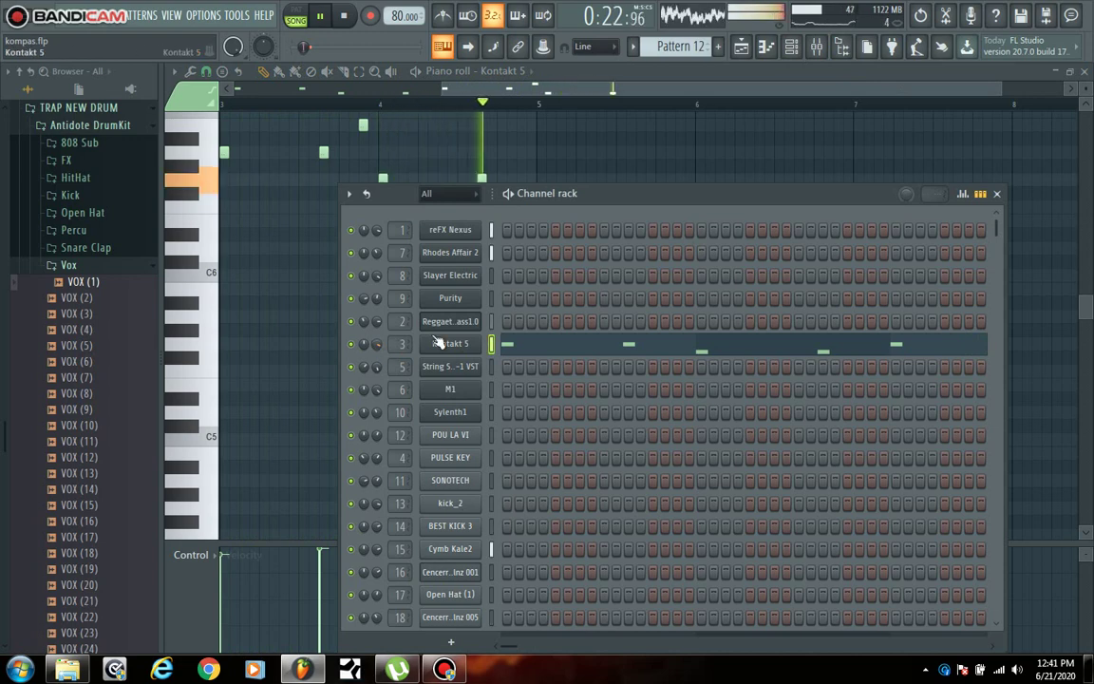
{"action": "key", "text": "ctrl+s"}
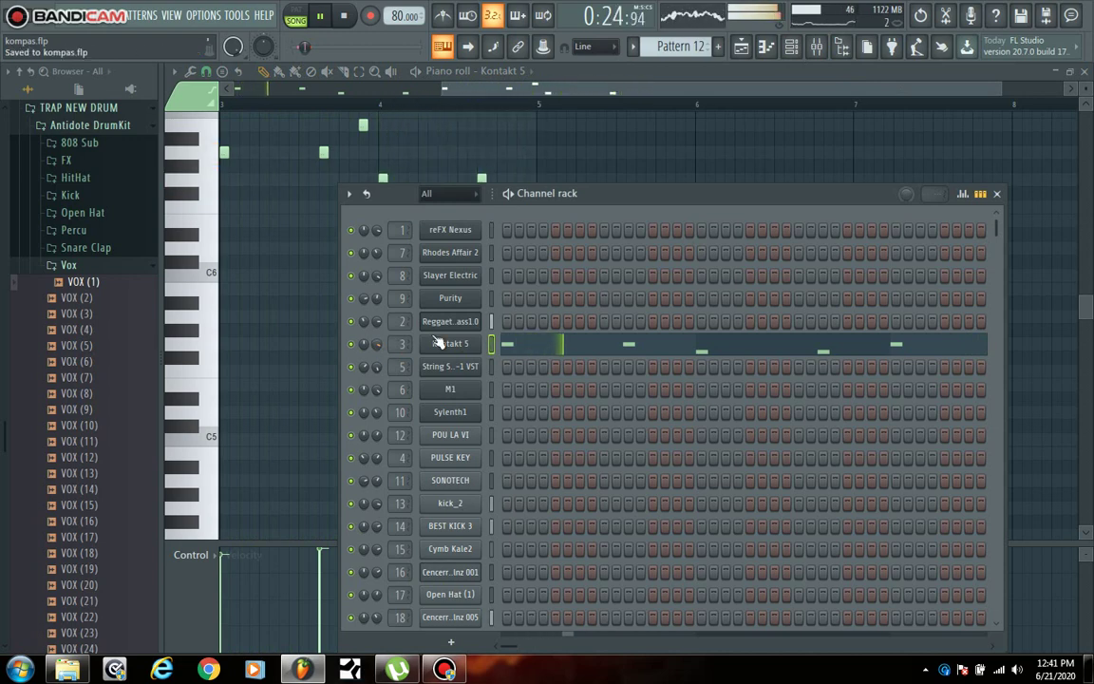
{"action": "key", "text": "space"}
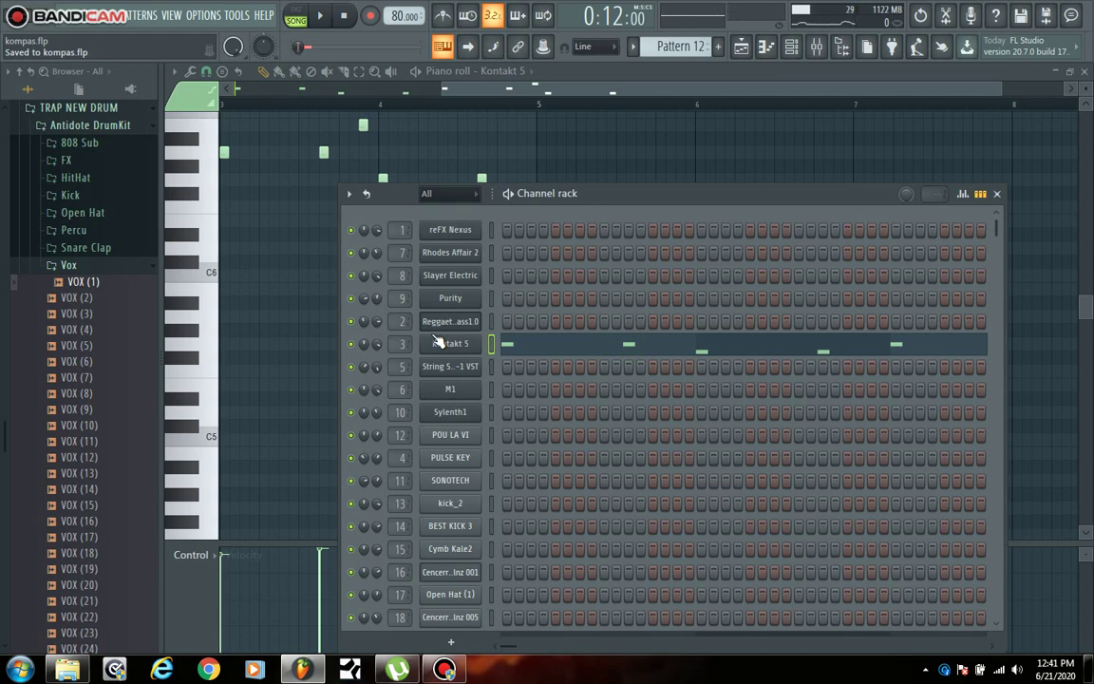
Go back to the playlist and reopen Pattern 12's notes in the piano roll together with the channel rack
{"action": "left_click", "coordinate": [742, 48]}
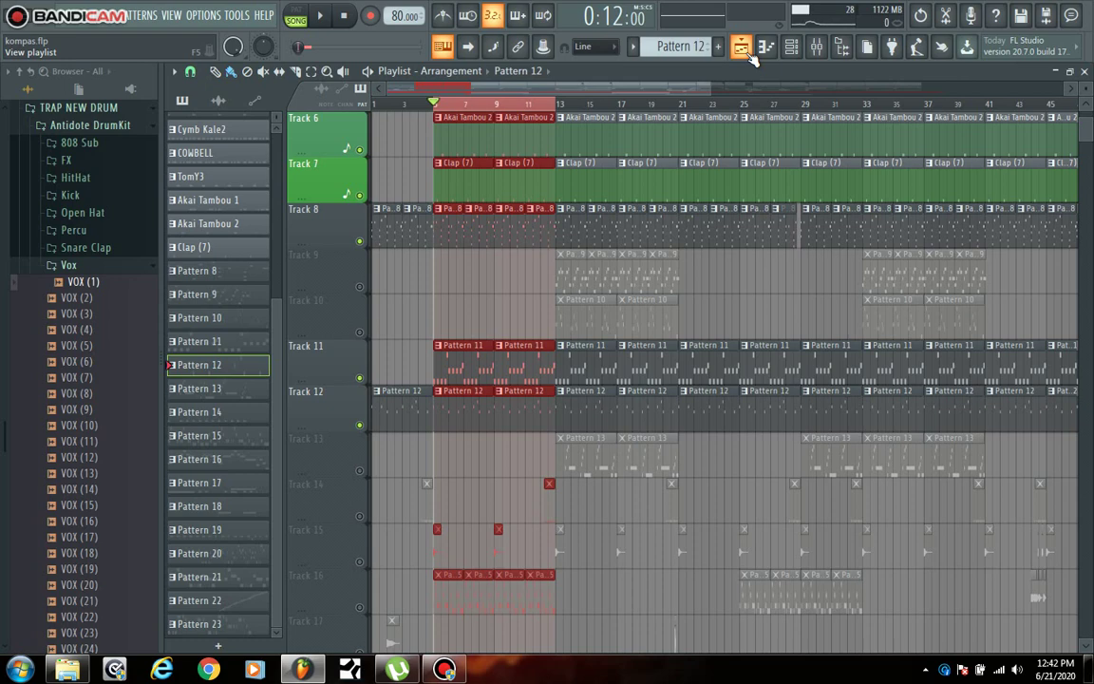
{"action": "key", "text": "F6"}
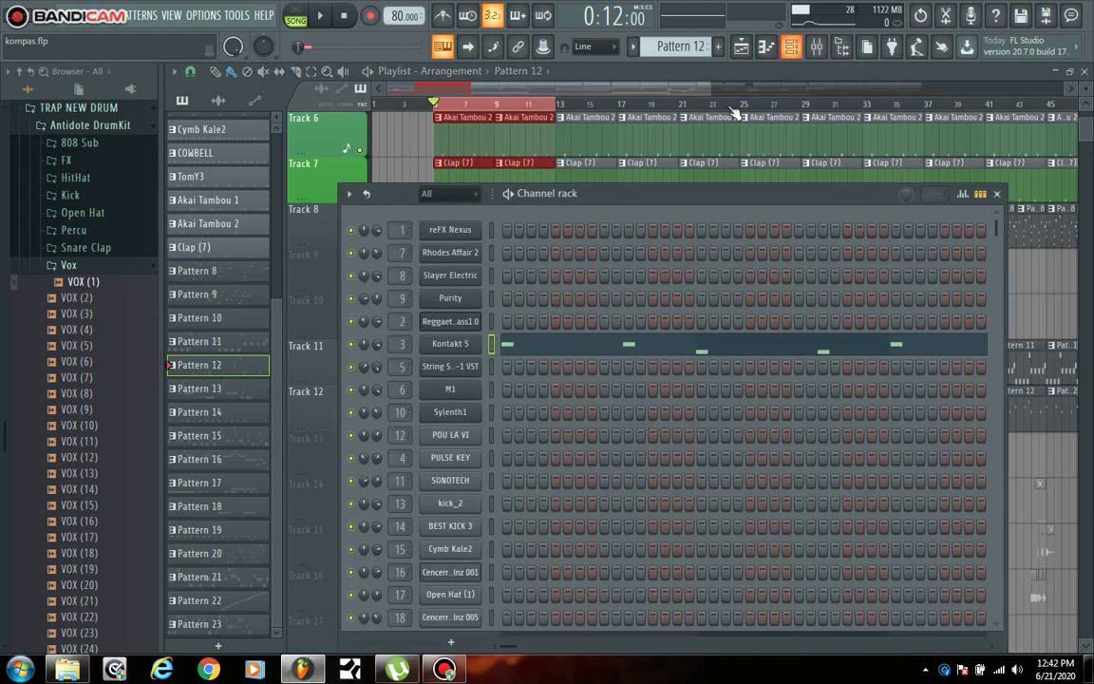
{"action": "key", "text": "F6"}
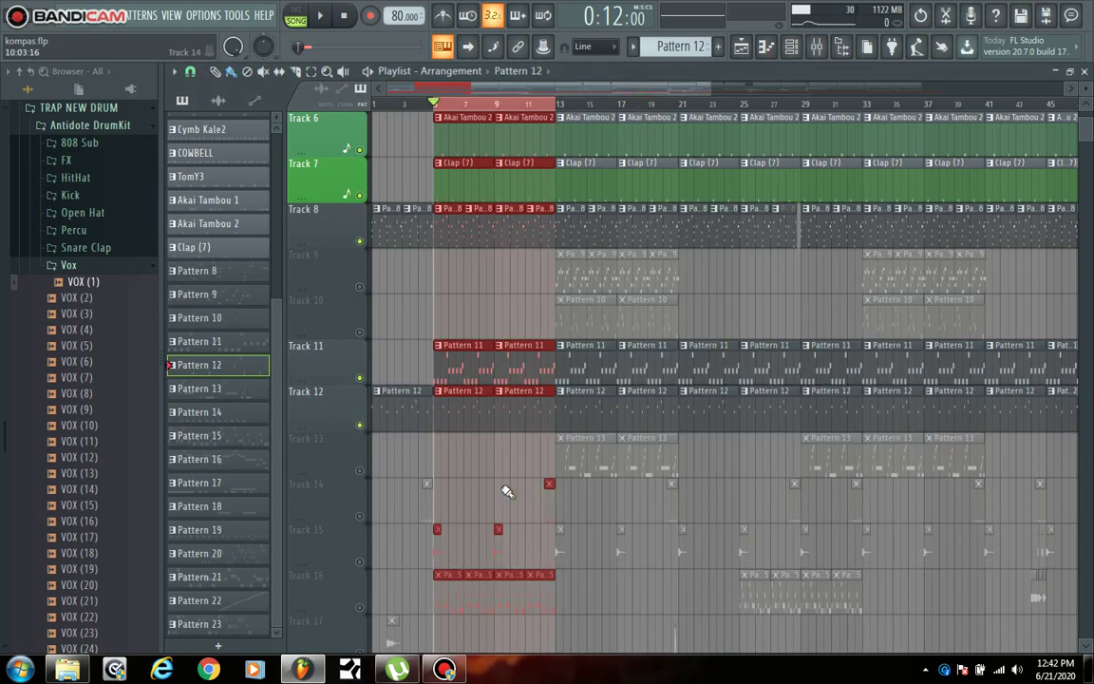
{"action": "double_click", "coordinate": [472, 411]}
{"action": "key", "text": "F6"}
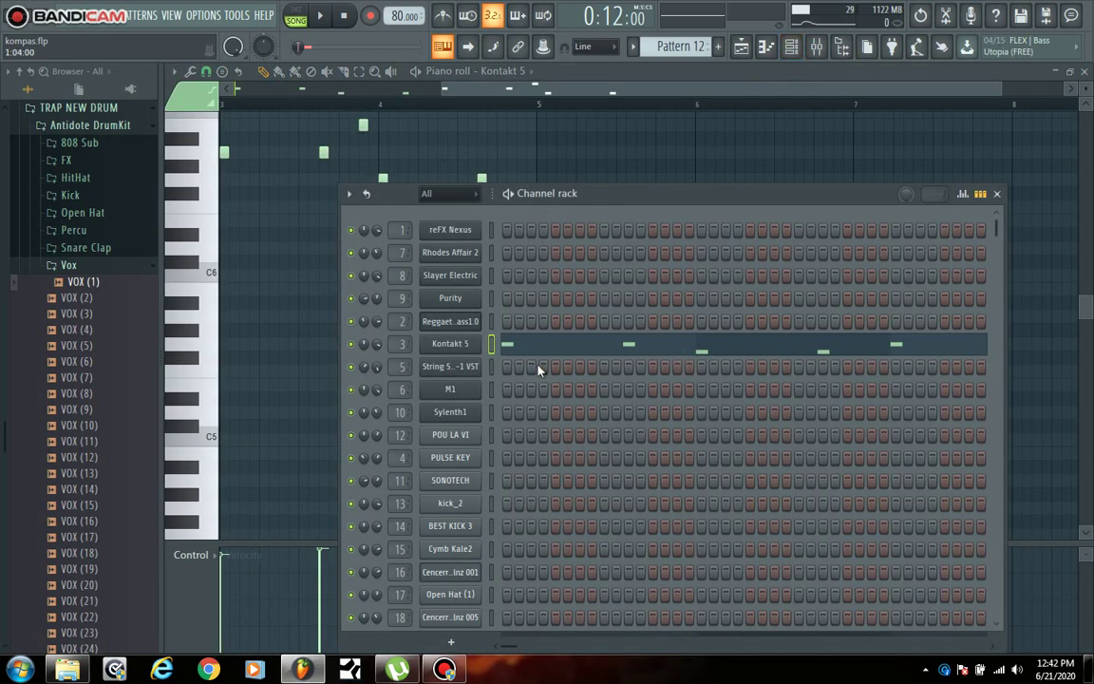
Switch playback to pattern mode and audition Pattern 12 on its own
{"action": "left_click", "coordinate": [296, 12]}
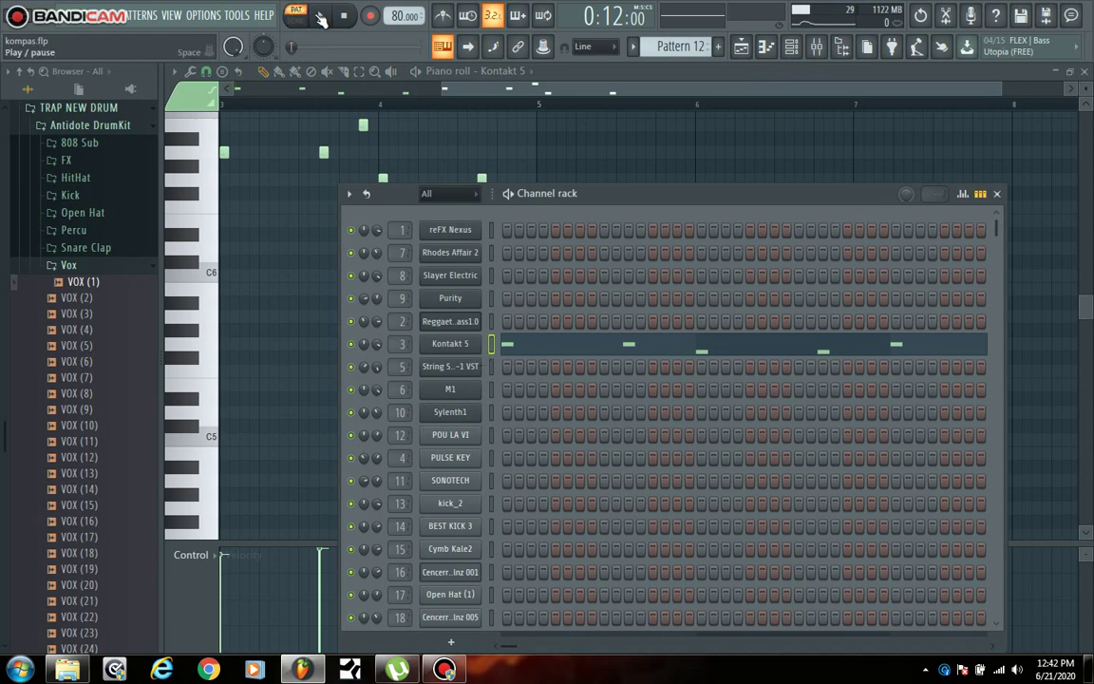
{"action": "left_click", "coordinate": [322, 20]}
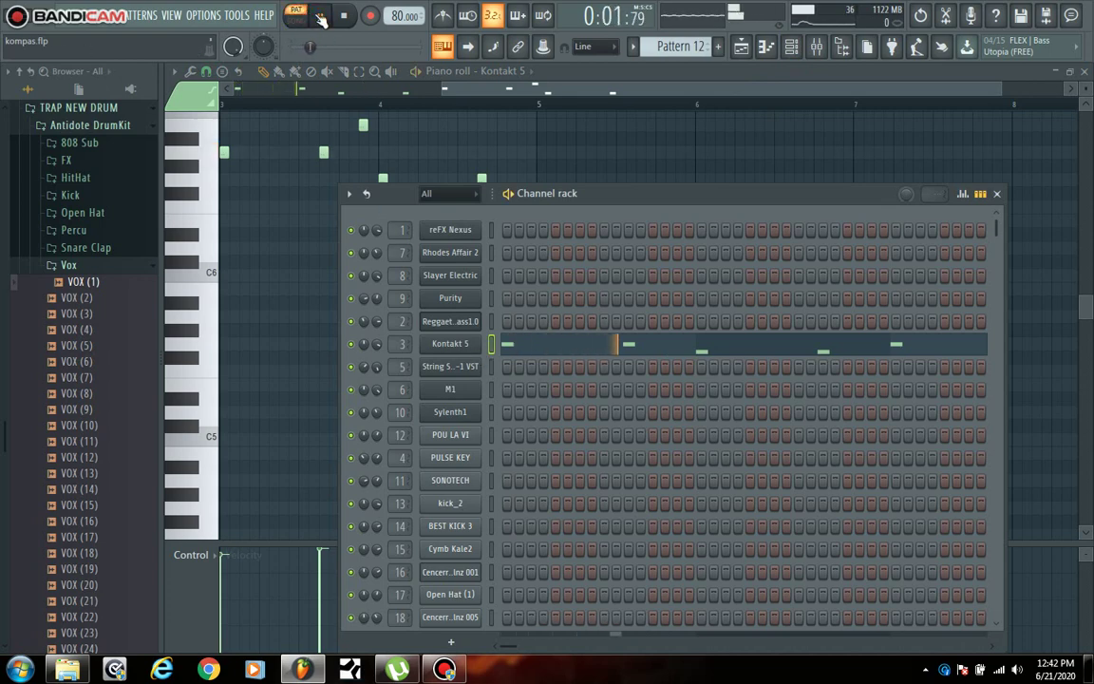
{"action": "left_click", "coordinate": [321, 19]}
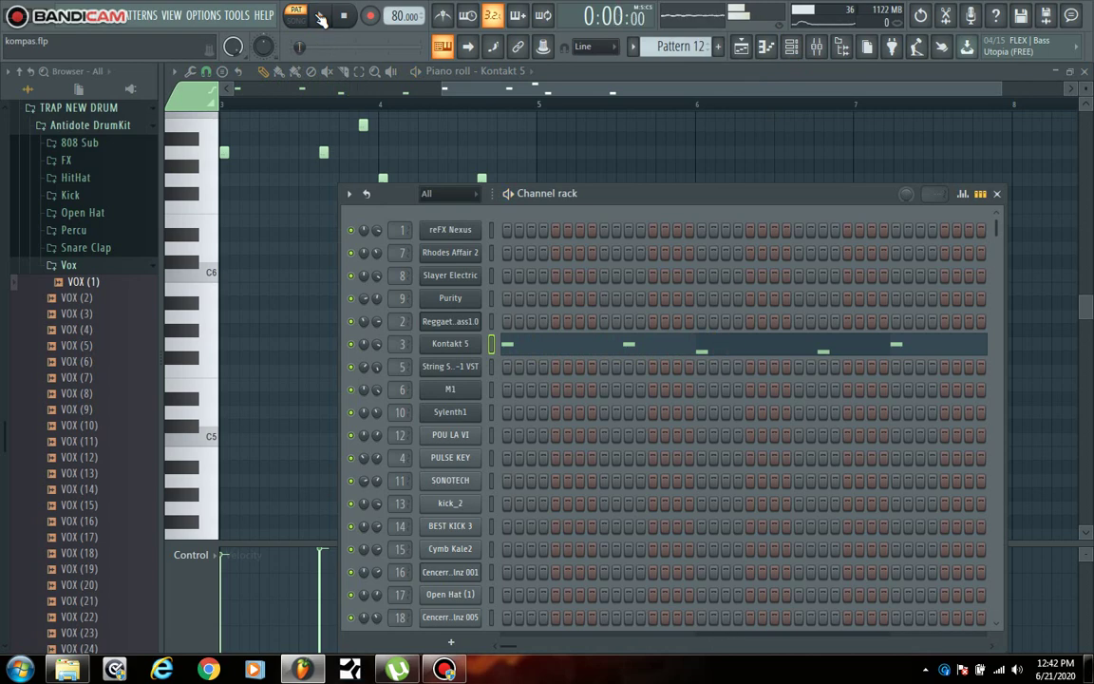
View the Voxy Verbage patch in Kontakt 5, list the MegaMagic Dreams library's instruments and close the plugin
{"action": "left_click", "coordinate": [465, 354]}
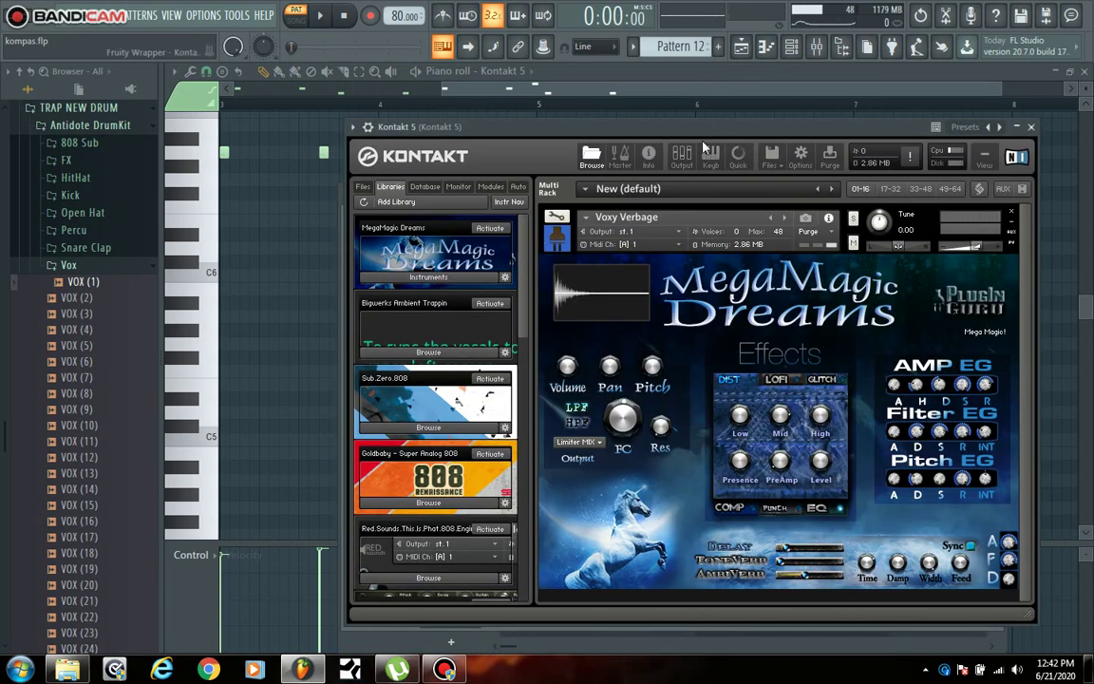
{"action": "left_click_drag", "start_coordinate": [634, 122], "coordinate": [662, 73]}
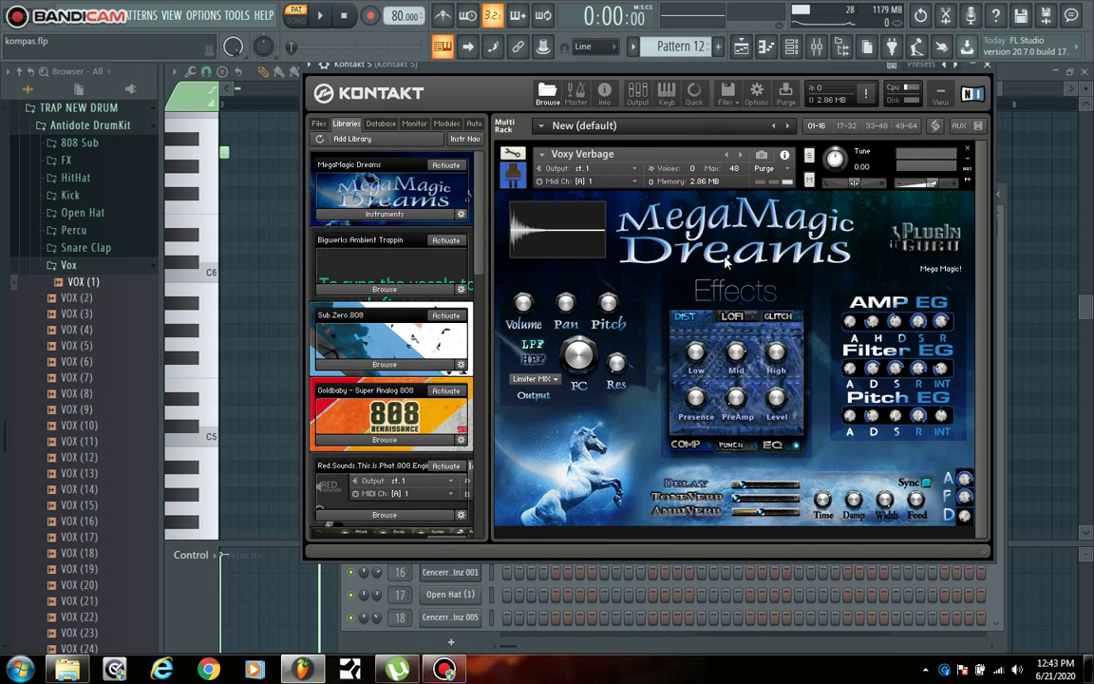
{"action": "left_click", "coordinate": [344, 195]}
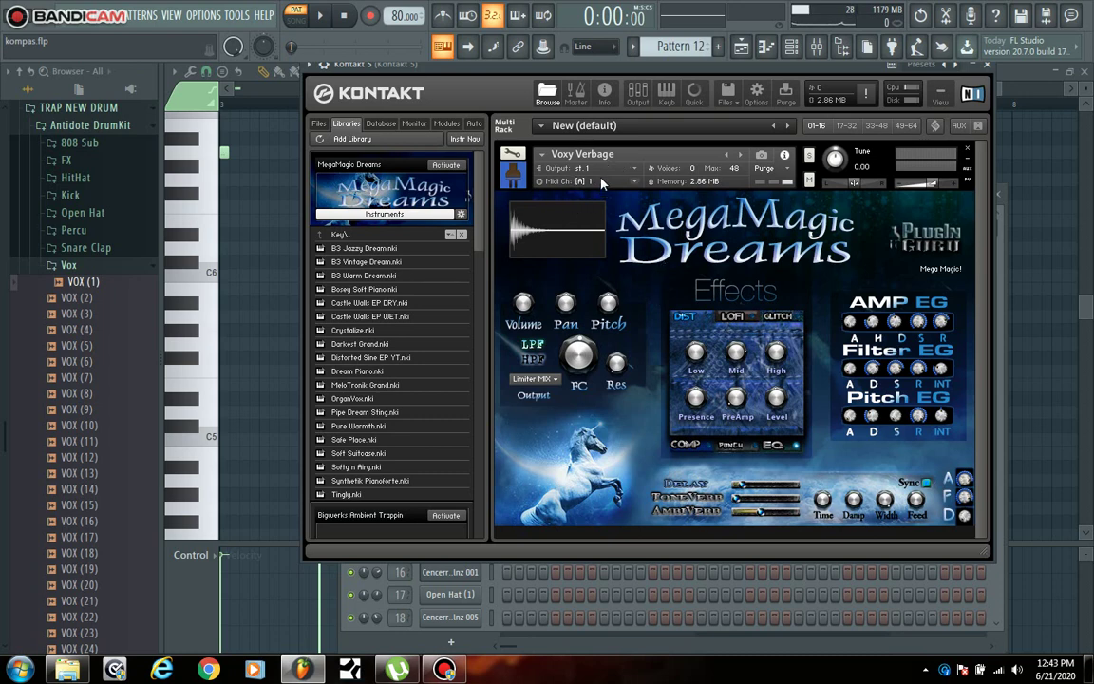
{"action": "left_click", "coordinate": [987, 64]}
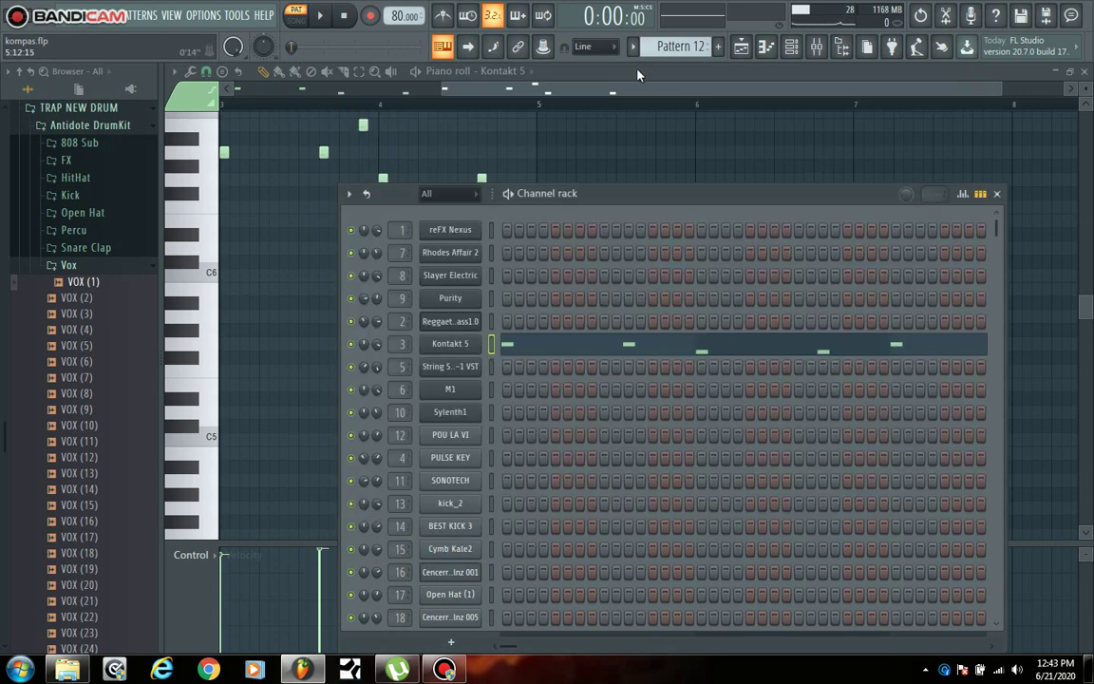
Return to the playlist, unmute Track 16 and play the song from bar 5
{"action": "left_click", "coordinate": [765, 46]}
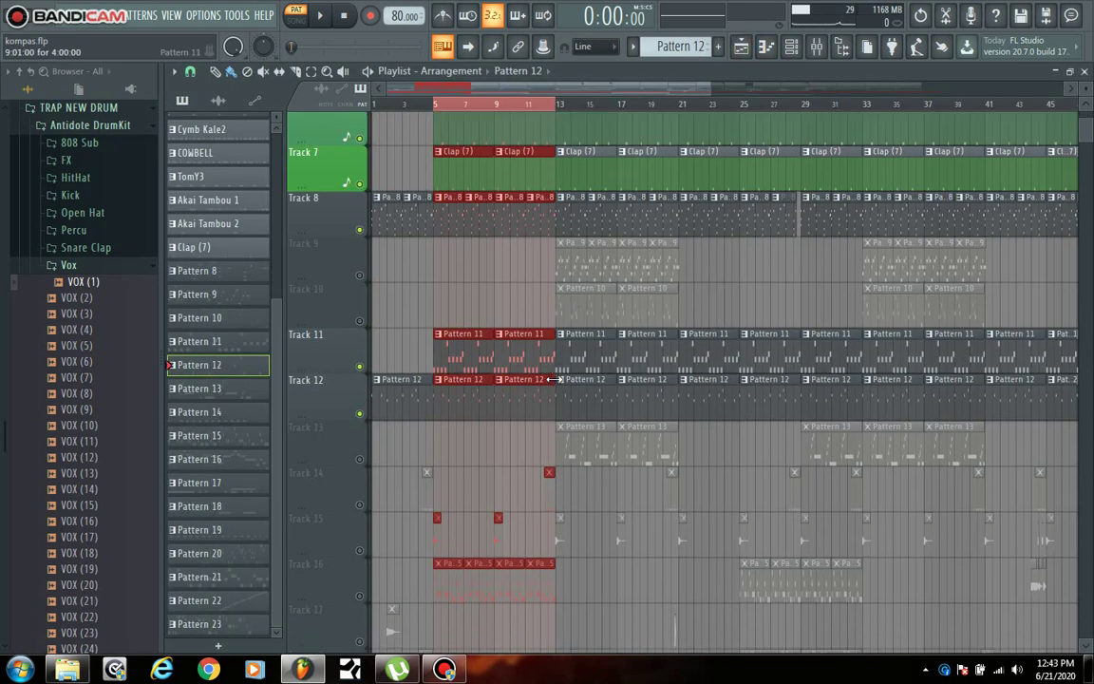
{"action": "scroll", "coordinate": [555, 376], "scroll_direction": "down", "scroll_amount": 3}
{"action": "left_click", "coordinate": [361, 426]}
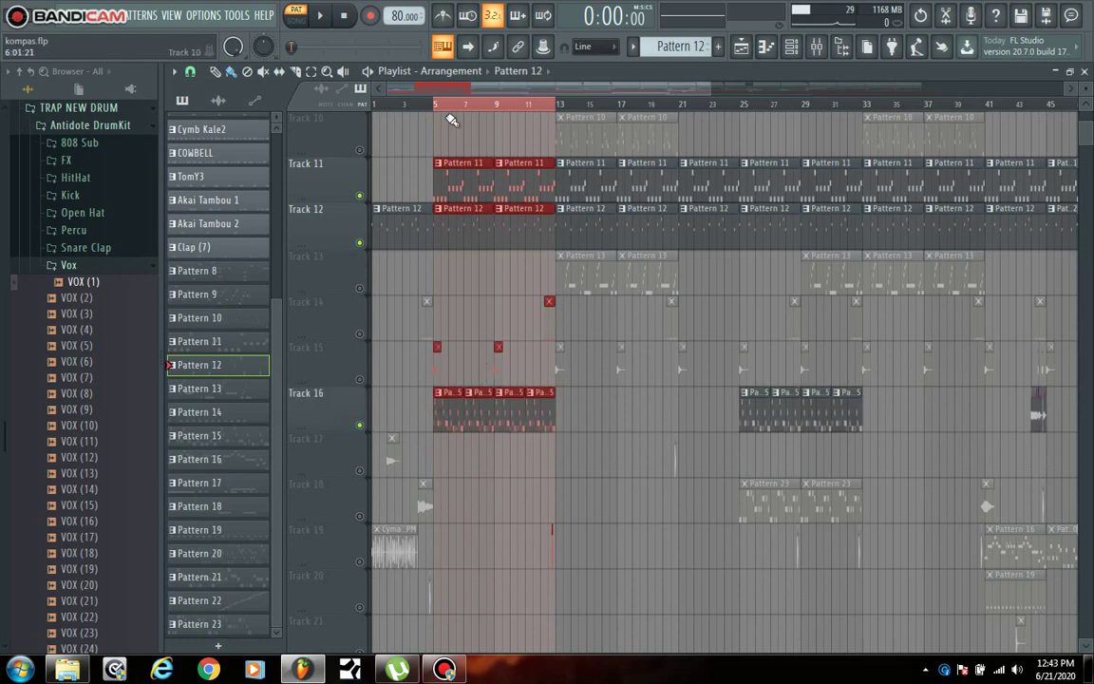
{"action": "key", "text": "space"}
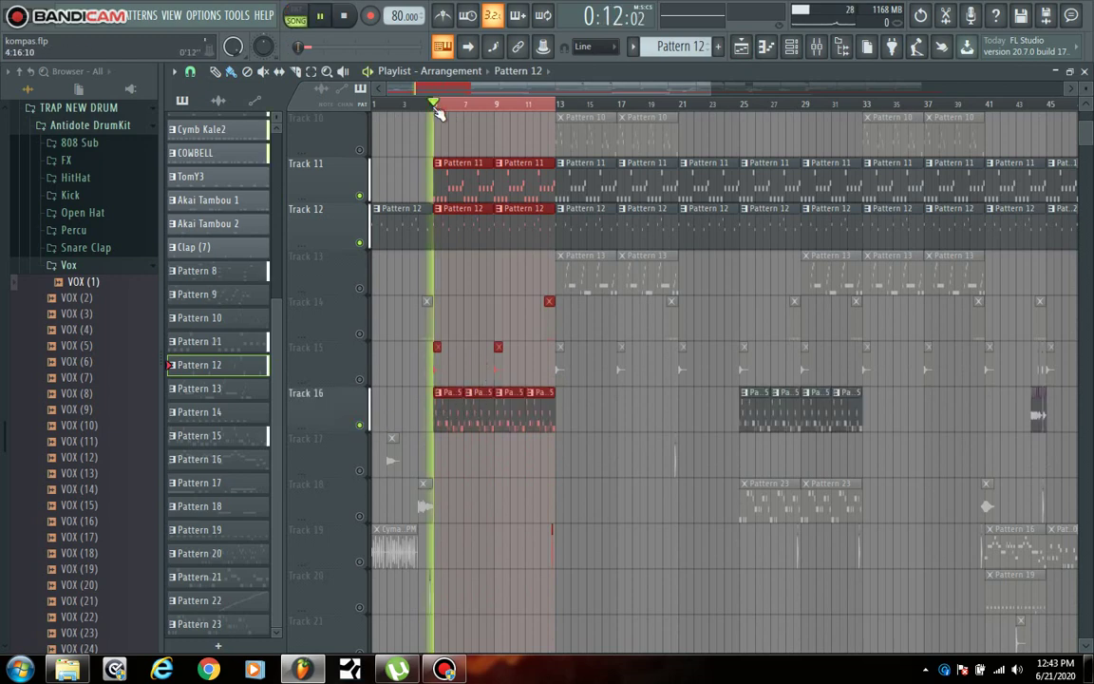
Select Pattern 15 from Track 16, replay the section from bar 5 and stop playback
{"action": "left_click", "coordinate": [475, 410]}
{"action": "key", "text": "space"}
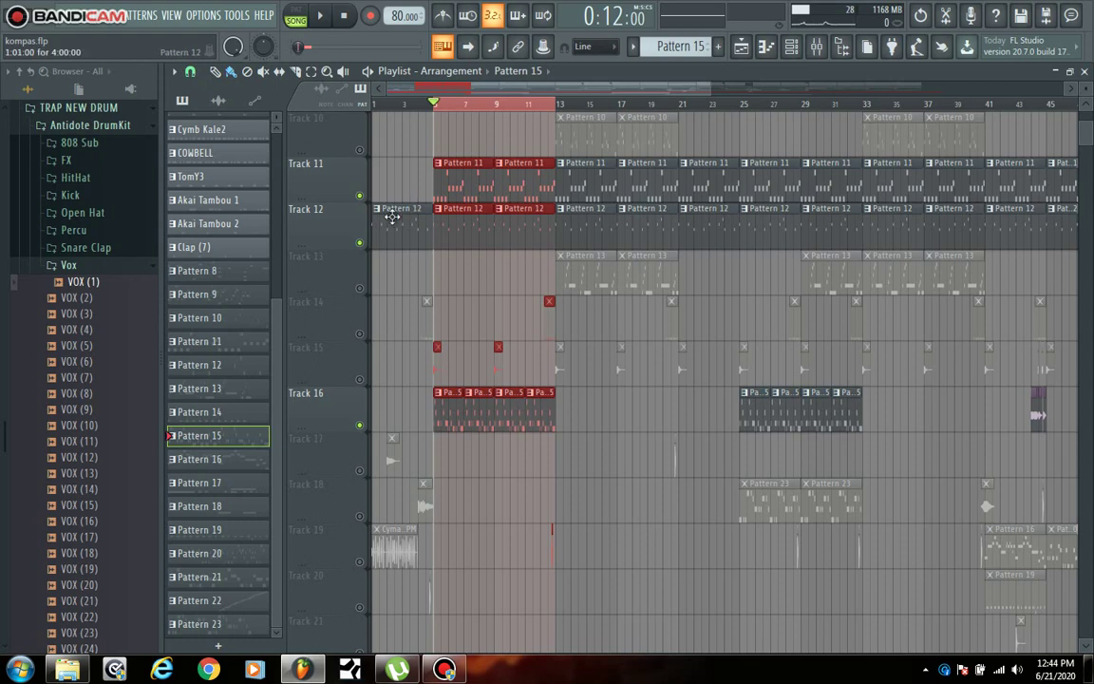
{"action": "key", "text": "space"}
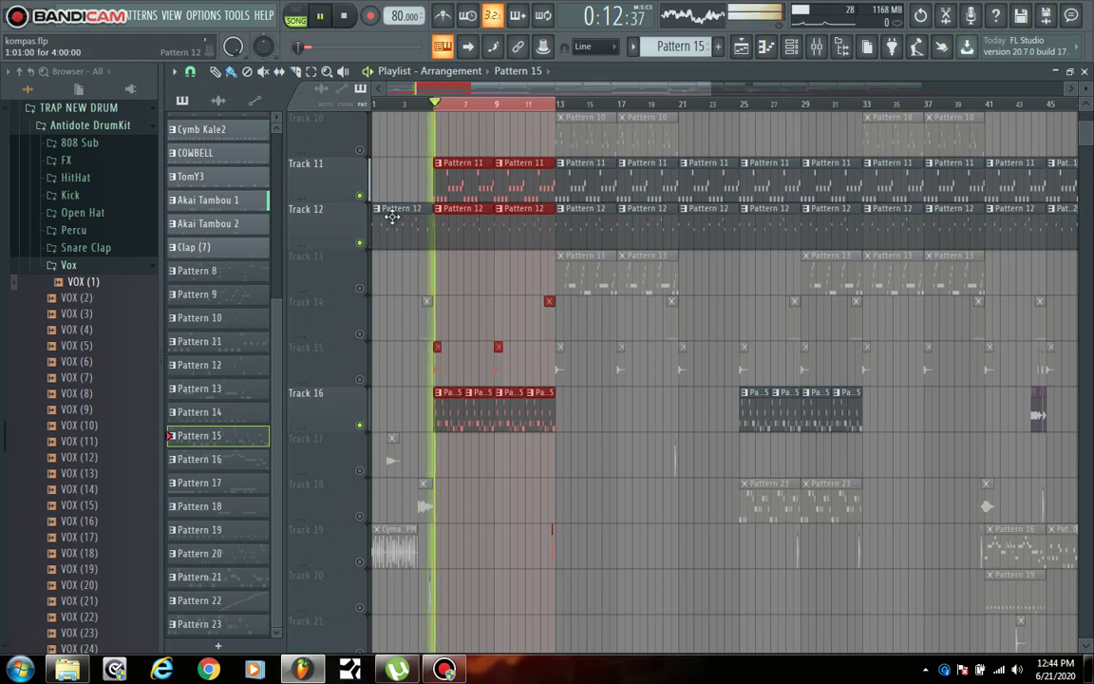
{"action": "left_click", "coordinate": [346, 16]}
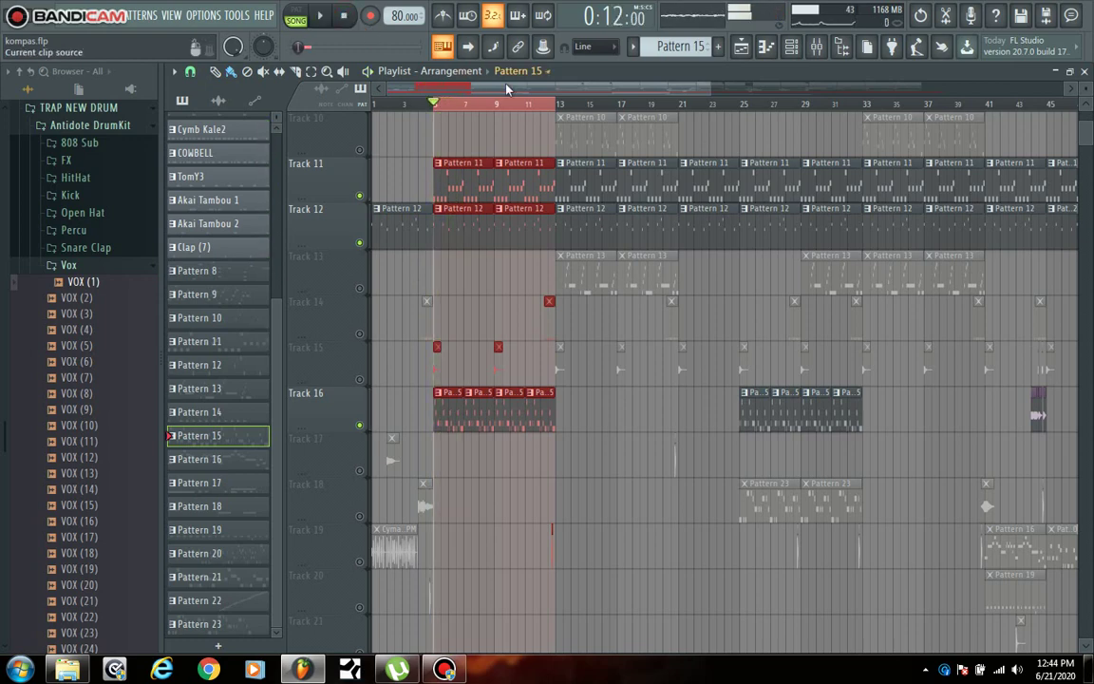
Clear the time selection and look over the playlist tracks from the kick down to the audio clips below Track 16
{"action": "left_click", "coordinate": [525, 104]}
{"action": "scroll", "coordinate": [674, 253], "scroll_direction": "up", "scroll_amount": 6}
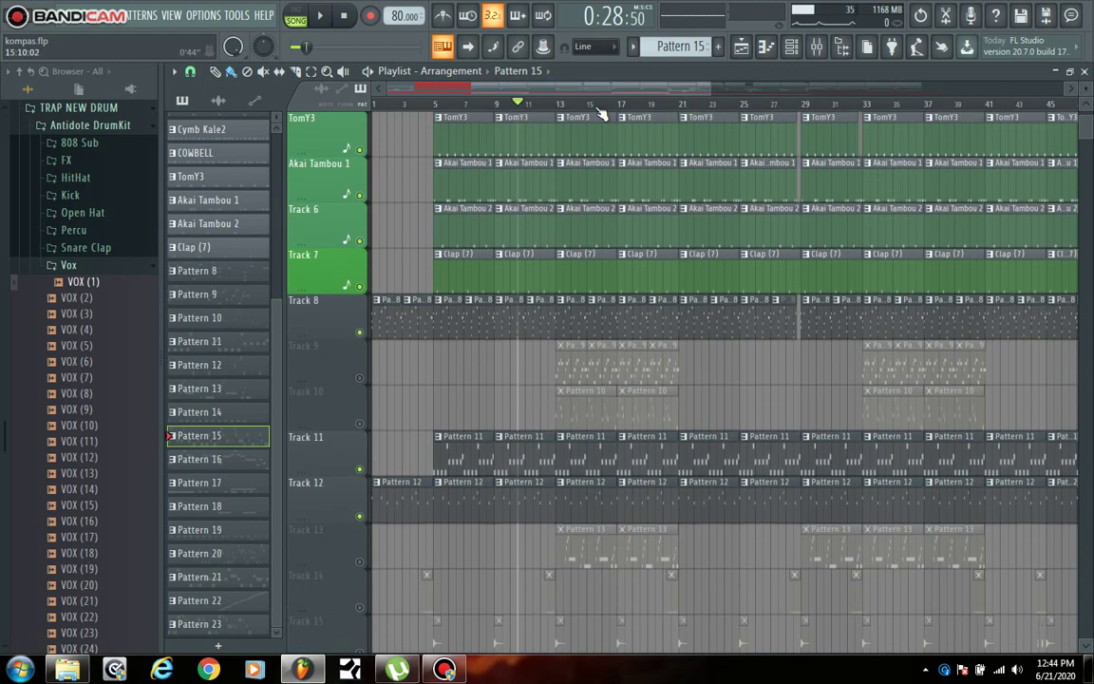
{"action": "scroll", "coordinate": [568, 317], "scroll_direction": "down", "scroll_amount": 3}
{"action": "scroll", "coordinate": [568, 317], "scroll_direction": "up", "scroll_amount": 3}
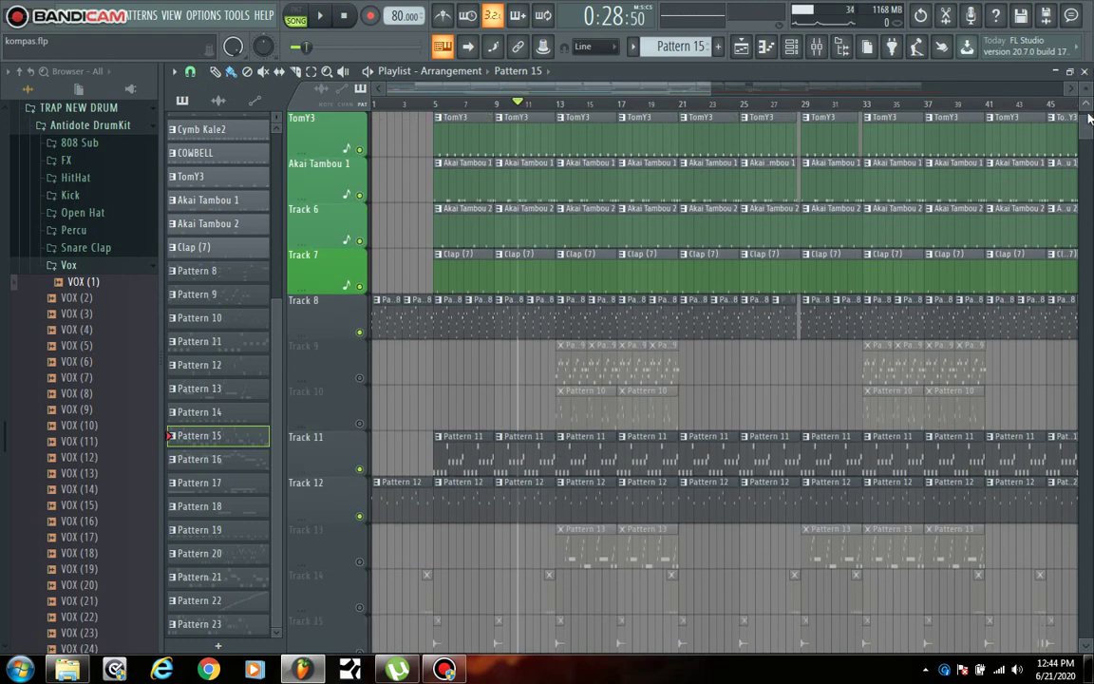
{"action": "mouse_move", "coordinate": [1087, 116]}
{"action": "left_mouse_down"}
{"action": "mouse_move", "coordinate": [1086, 95]}
{"action": "mouse_move", "coordinate": [1087, 105]}
{"action": "left_mouse_up"}
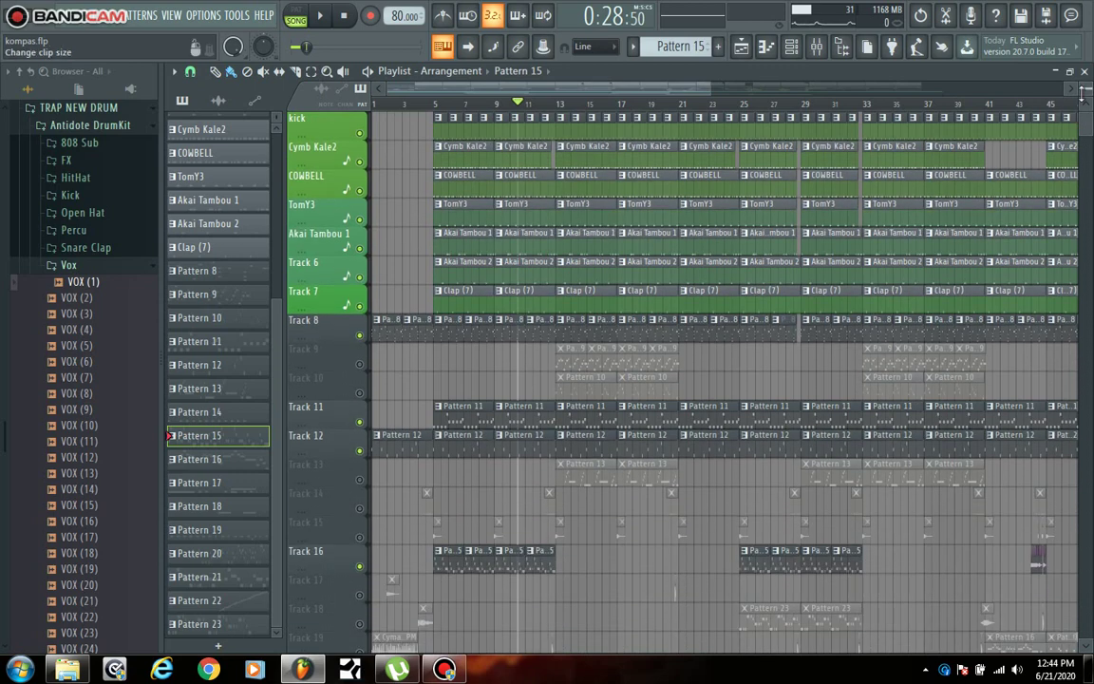
{"action": "scroll", "coordinate": [929, 415], "scroll_direction": "down", "scroll_amount": 3}
{"action": "scroll", "coordinate": [930, 415], "scroll_direction": "down", "scroll_amount": 1}
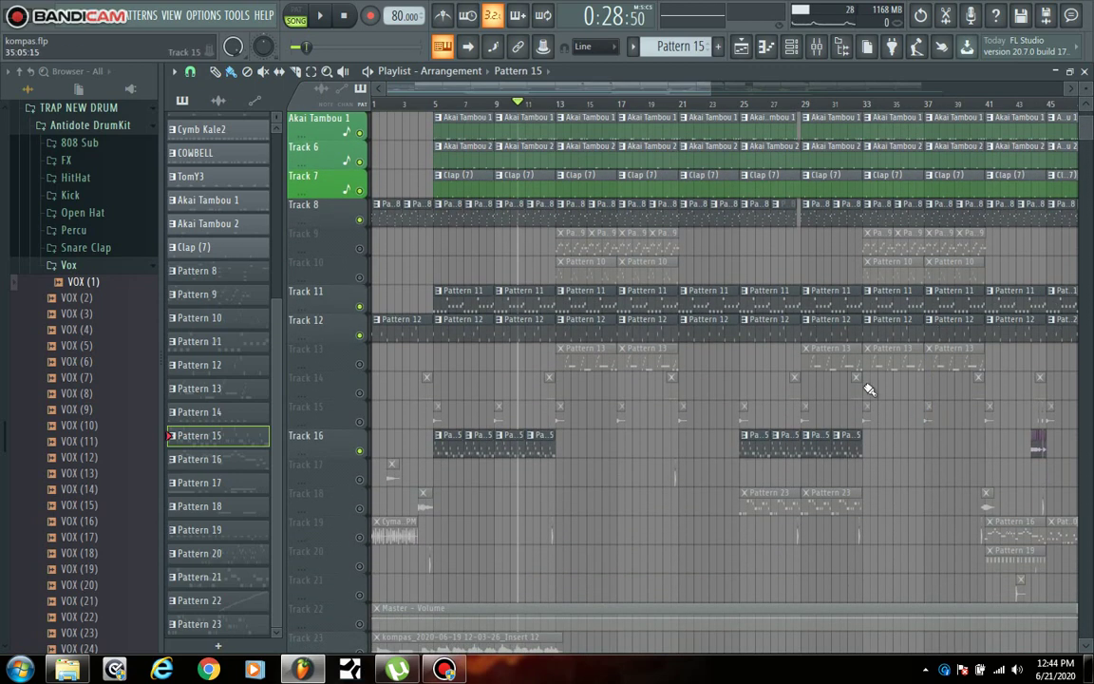
{"action": "scroll", "coordinate": [506, 382], "scroll_direction": "up", "scroll_amount": 3}
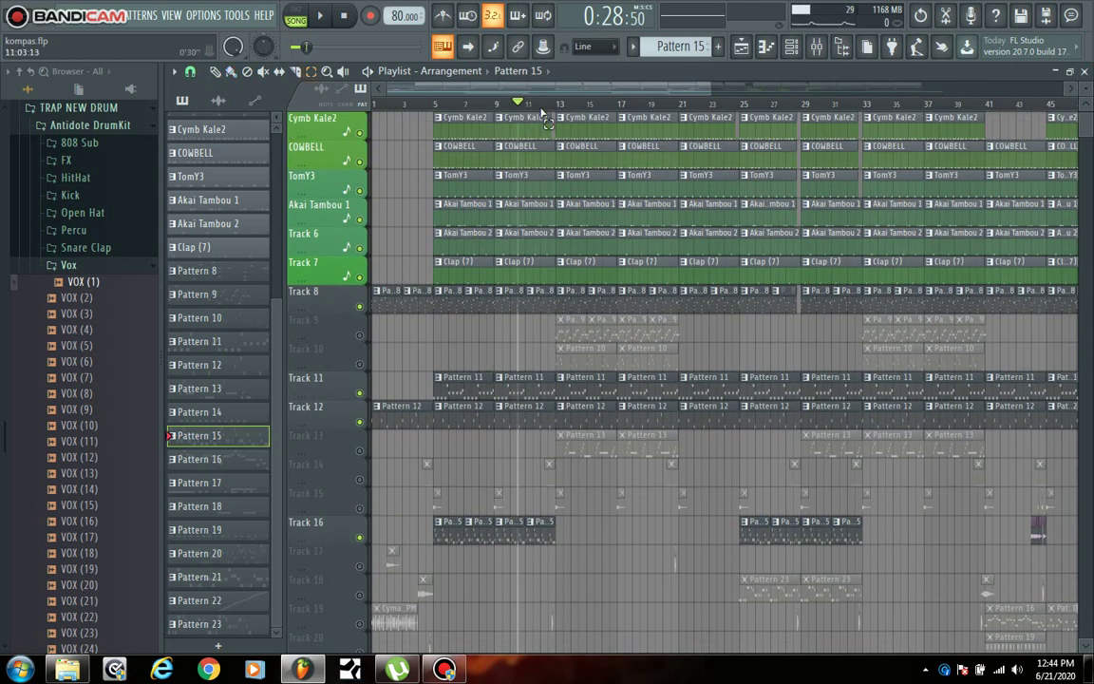
Select bars 13 to 21 on the playlist timeline, unmute Track 9 and play that section
{"action": "left_click_drag", "start_coordinate": [557, 103], "coordinate": [677, 134]}
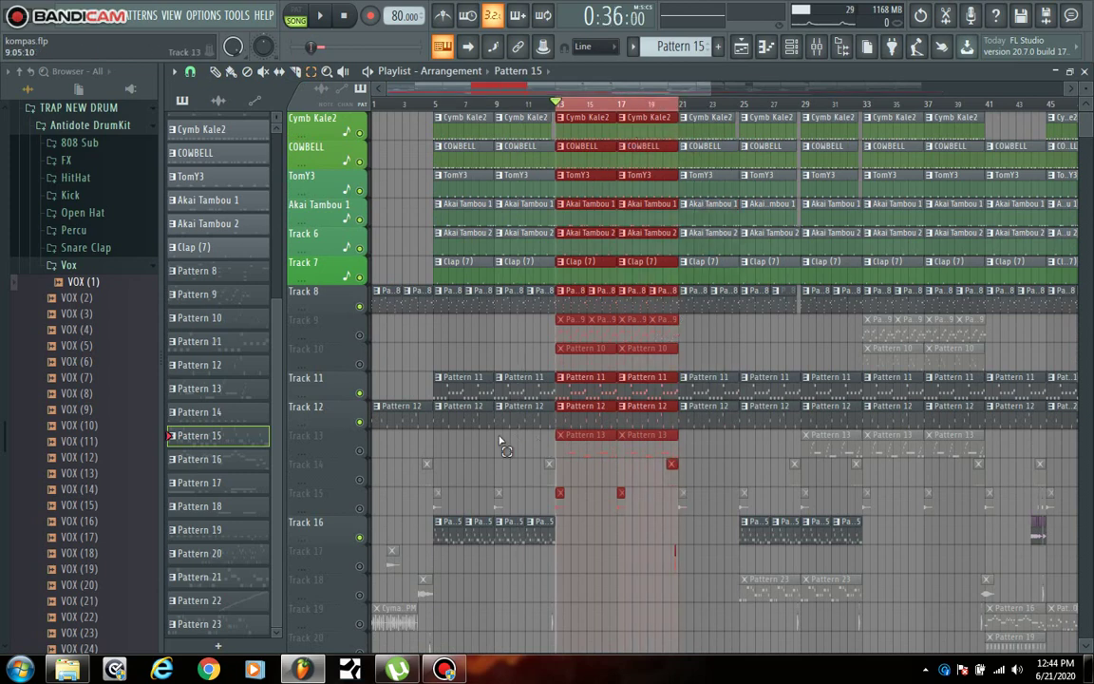
{"action": "scroll", "coordinate": [500, 441], "scroll_direction": "down", "scroll_amount": 2}
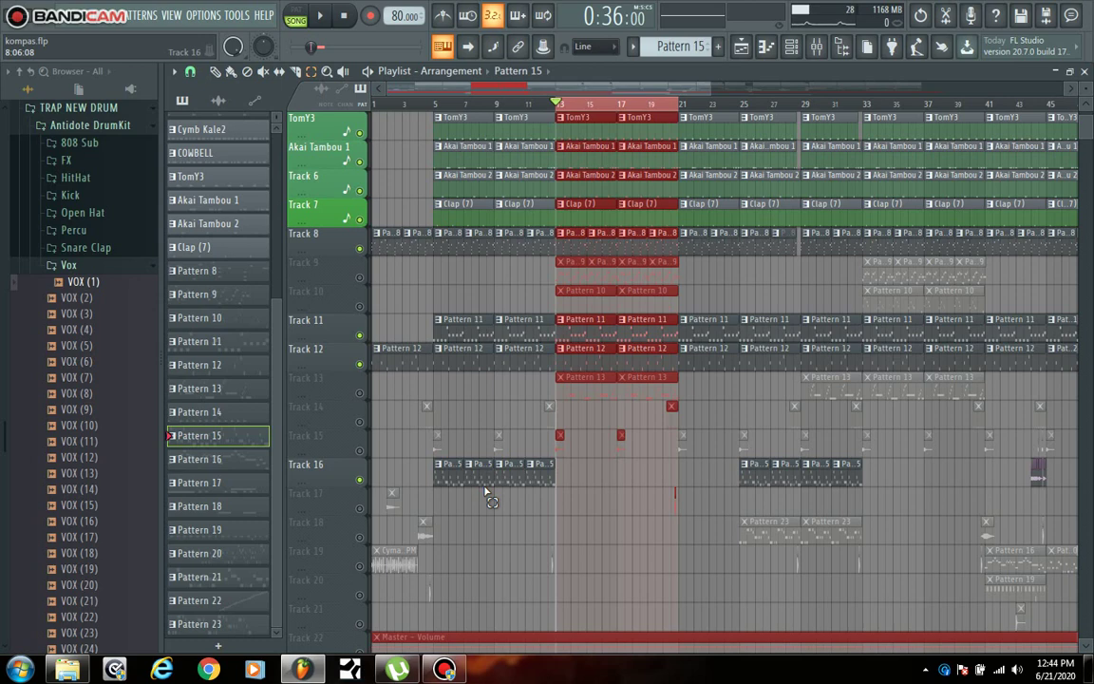
{"action": "left_click", "coordinate": [359, 278]}
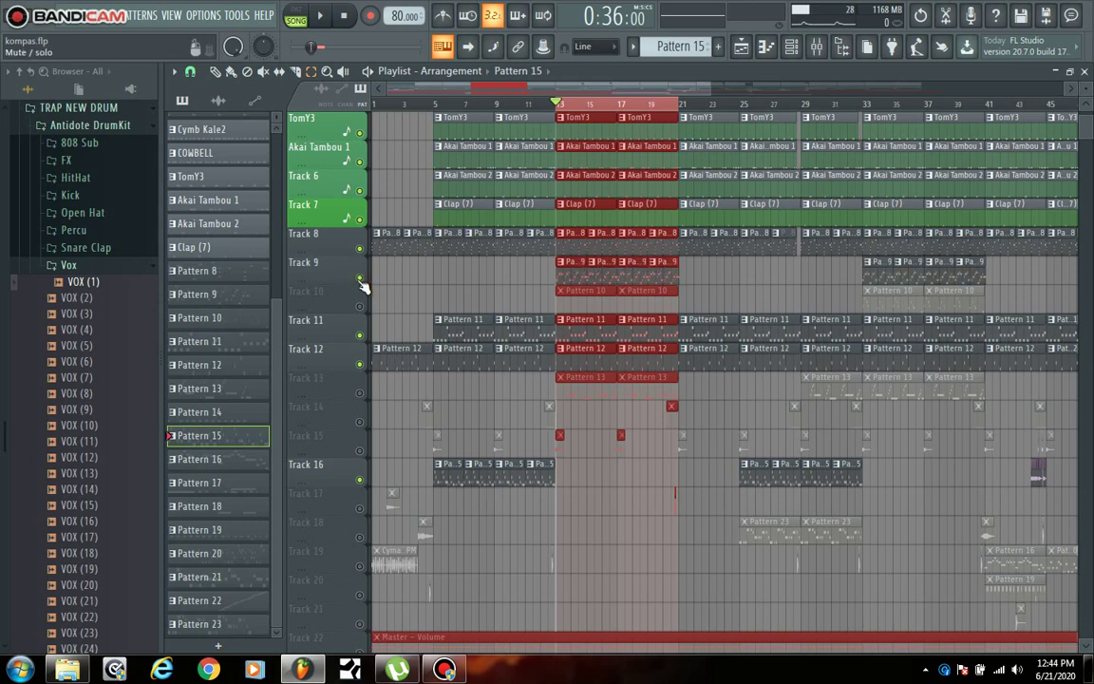
{"action": "key", "text": "space"}
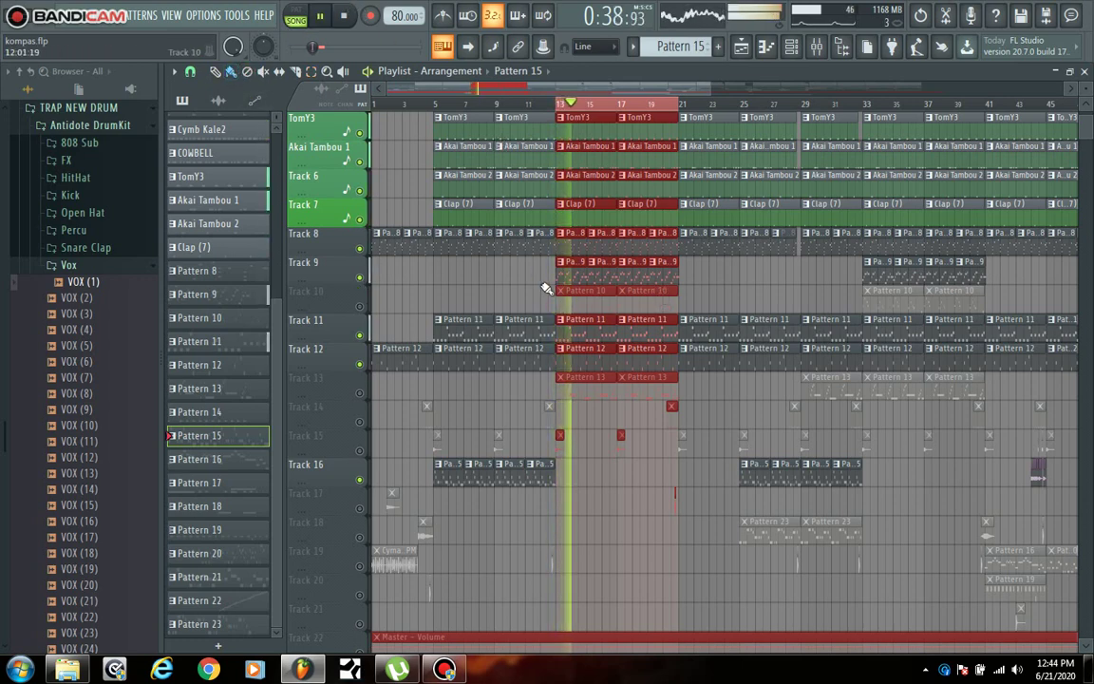
{"action": "key", "text": "space"}
Open Pattern 9's notes in the piano roll and audition the pattern on its own in pattern mode
{"action": "double_click", "coordinate": [604, 272]}
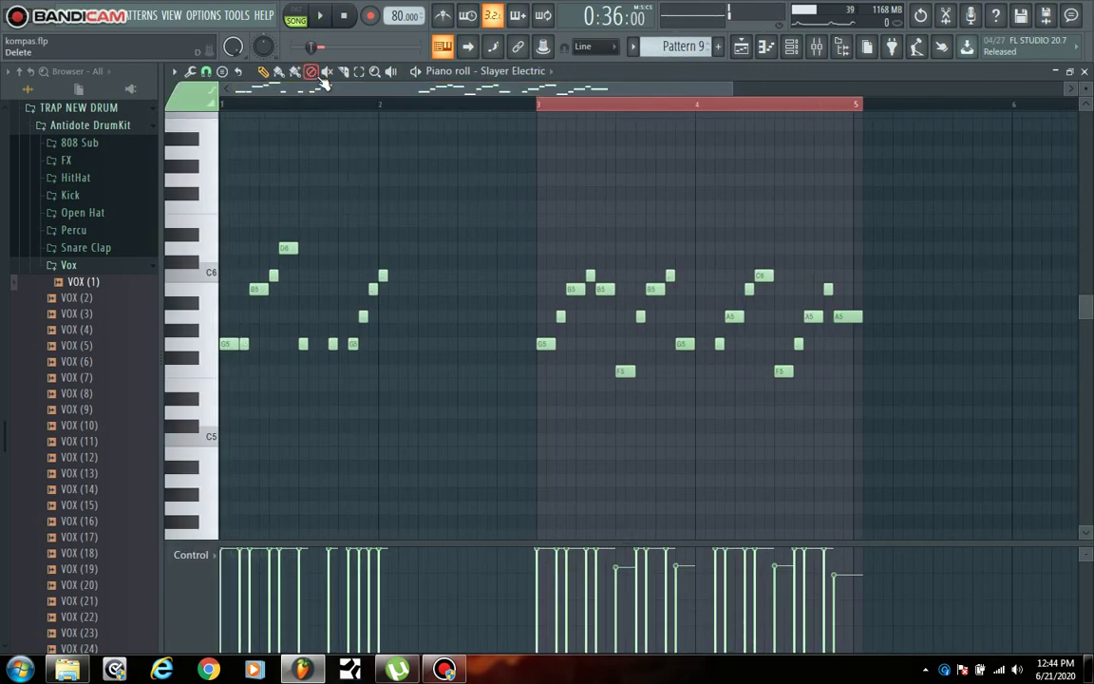
{"action": "left_click", "coordinate": [320, 16]}
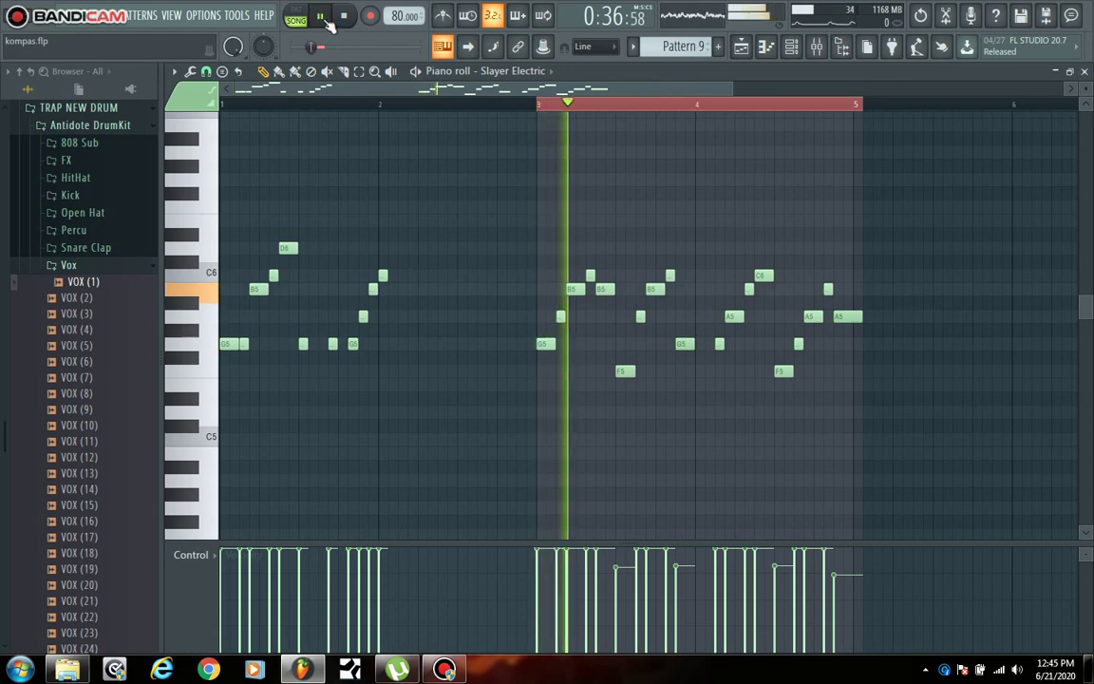
{"action": "left_click", "coordinate": [291, 13]}
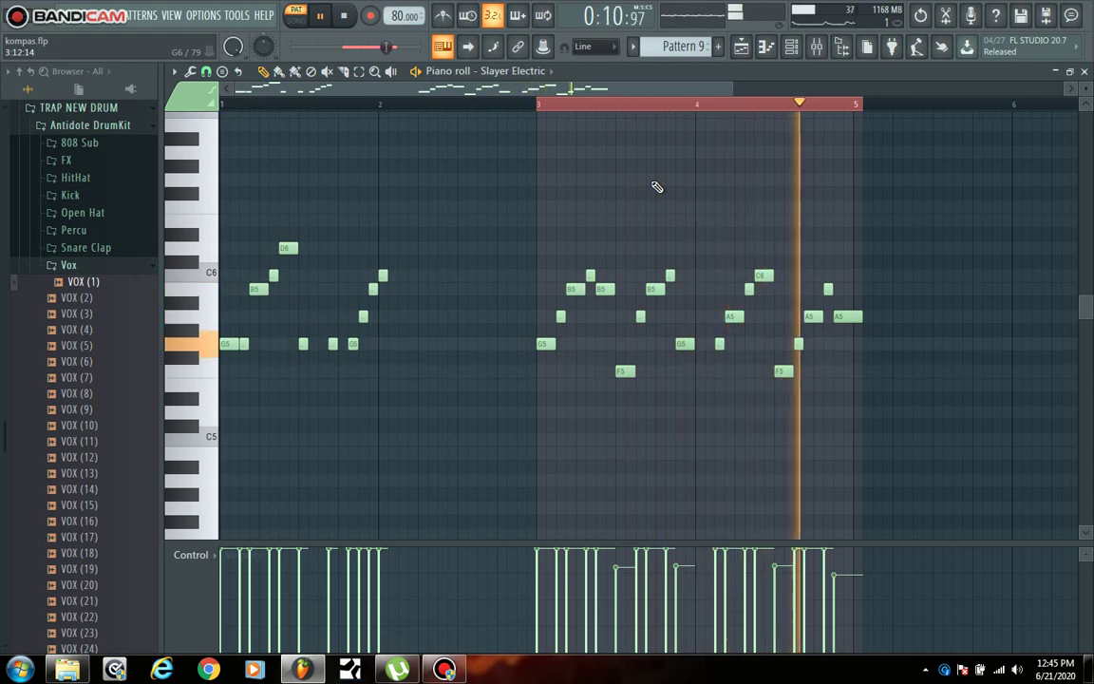
{"action": "key", "text": "space"}
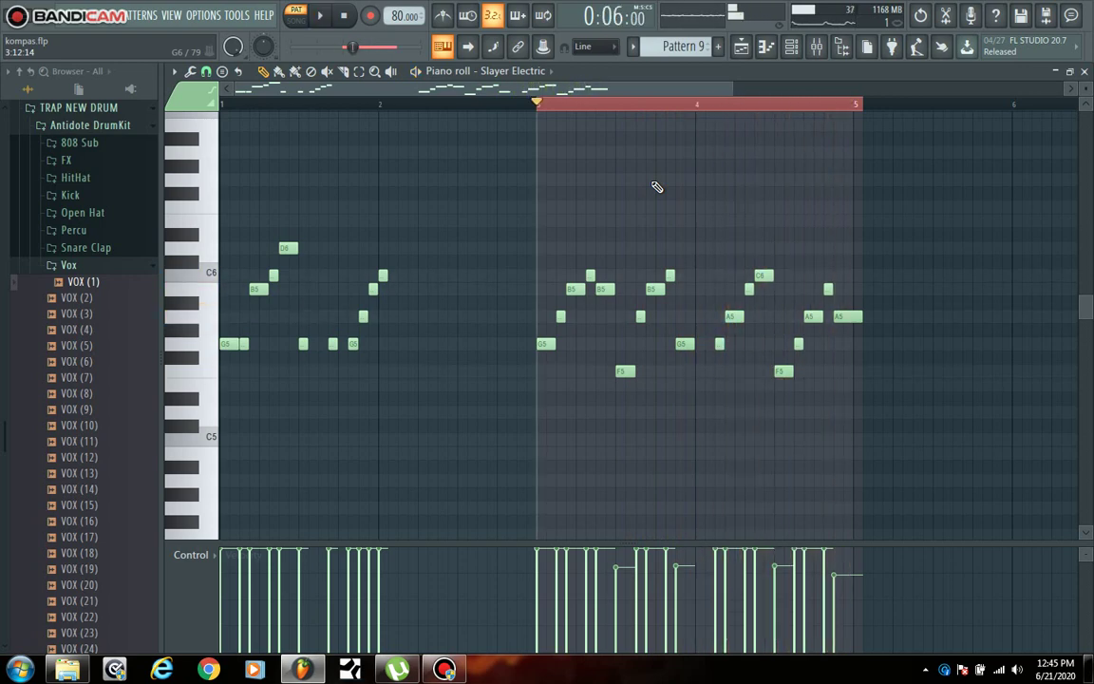
Open the Slayer Electric plugin from the channel rack and view its Dire Straight preset
{"action": "left_click", "coordinate": [792, 48]}
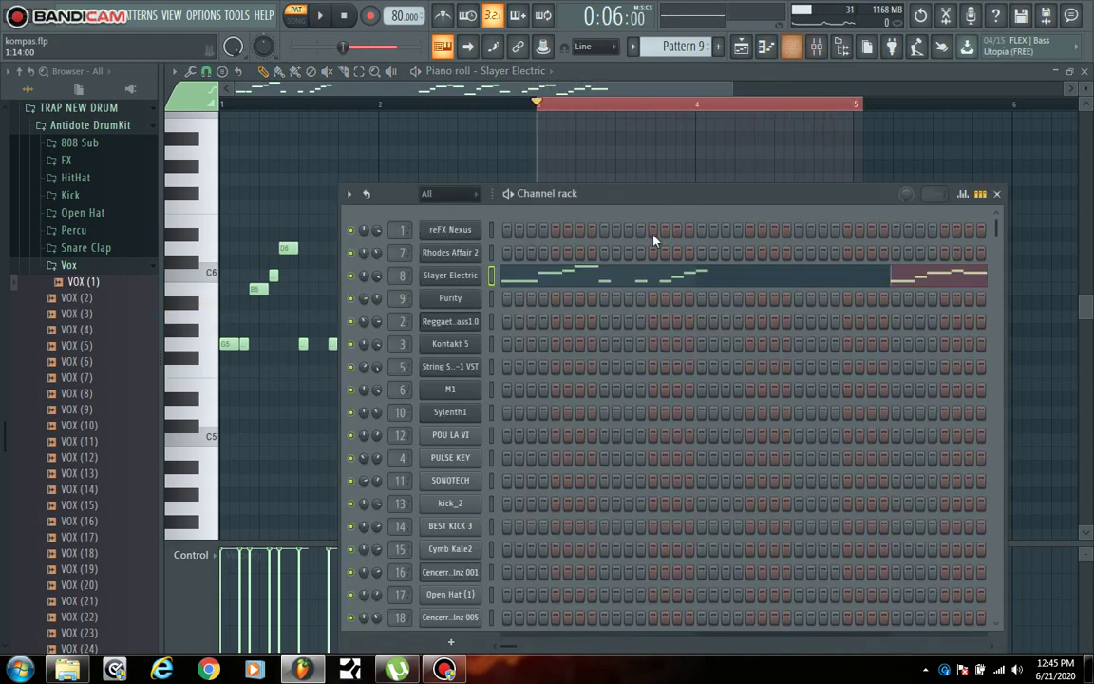
{"action": "left_click", "coordinate": [455, 277]}
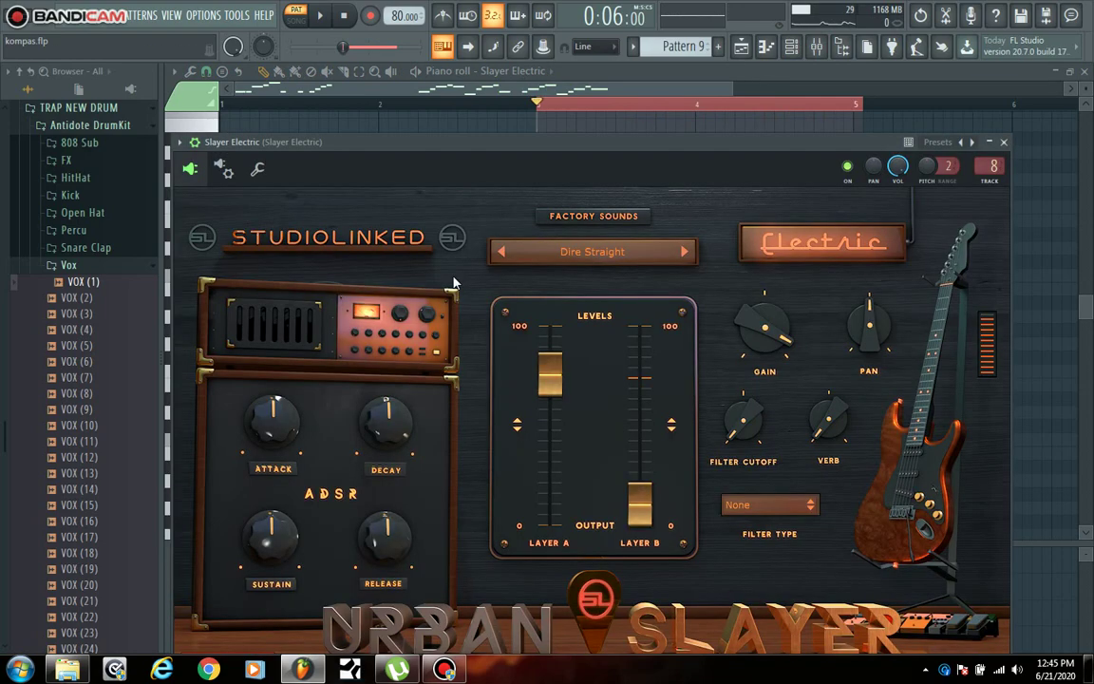
{"action": "left_click_drag", "start_coordinate": [507, 142], "coordinate": [523, 73]}
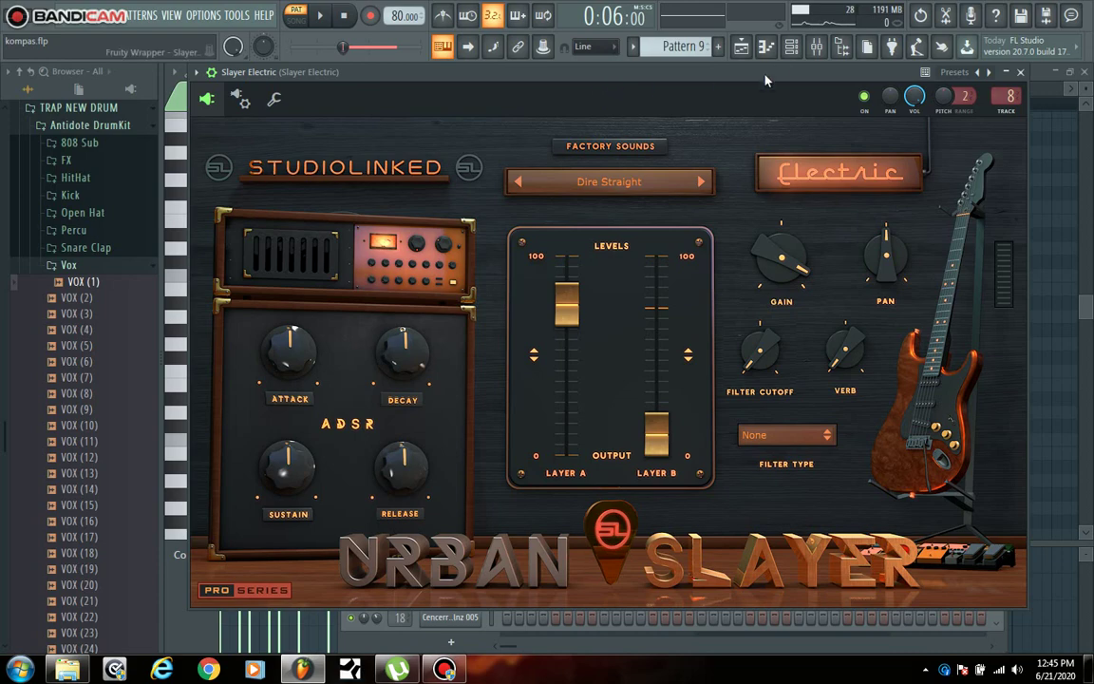
{"action": "key", "text": "F6"}
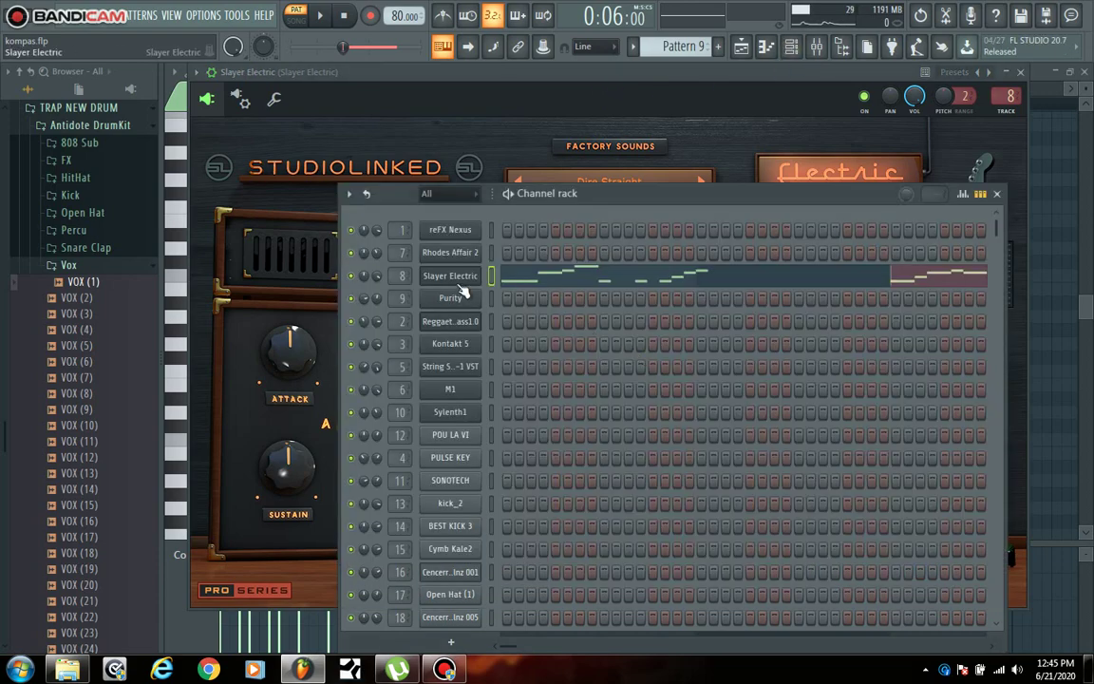
{"action": "left_click", "coordinate": [548, 69]}
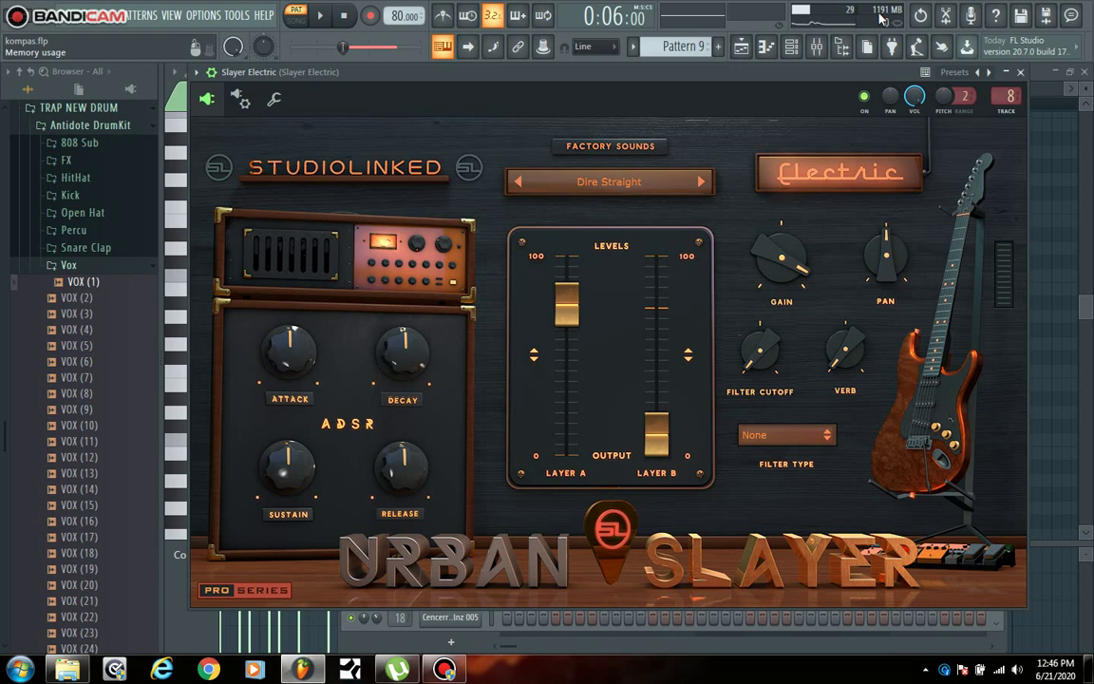
Return to the playlist, unmute Track 10 and play the song from bar 13
{"action": "left_click", "coordinate": [748, 45]}
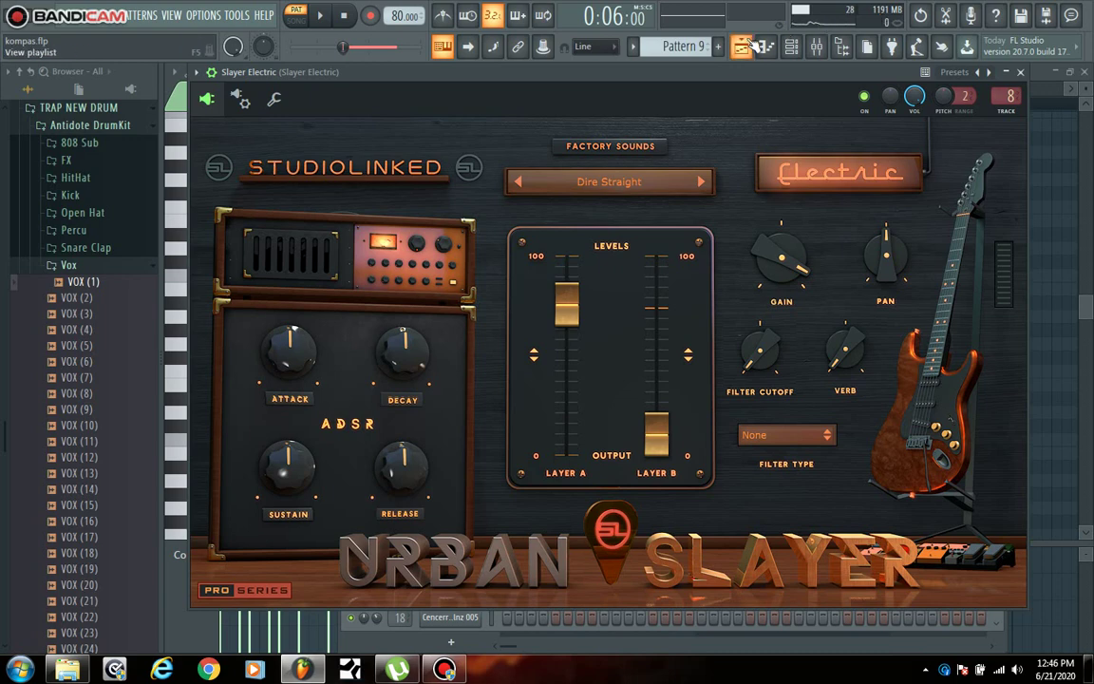
{"action": "left_click", "coordinate": [748, 45]}
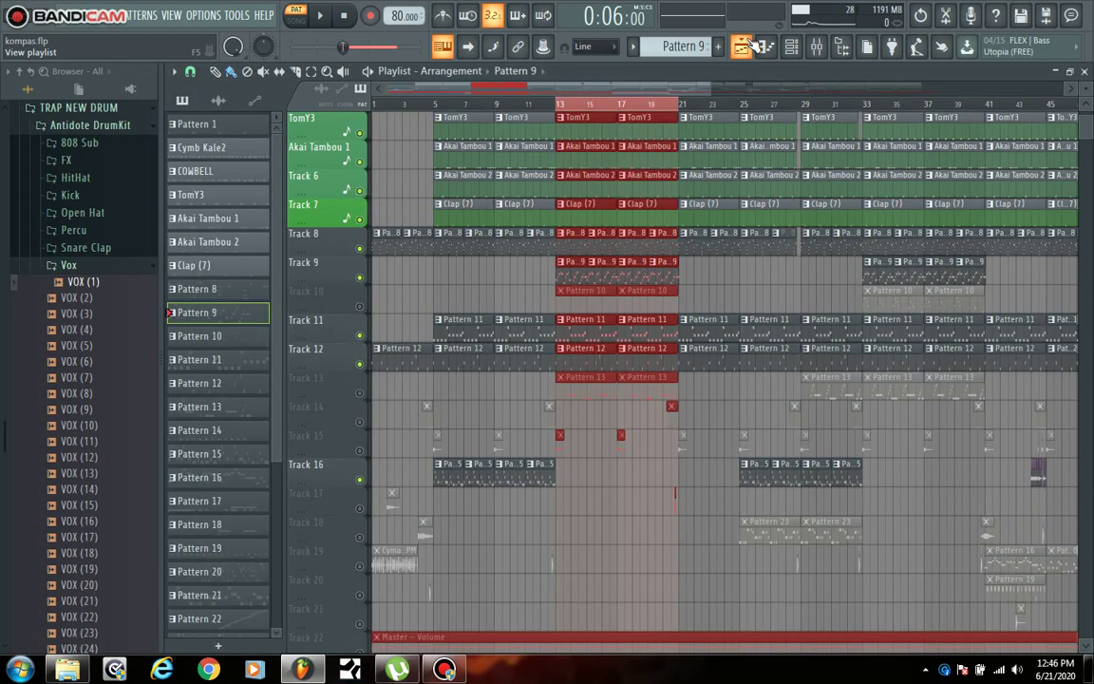
{"action": "scroll", "coordinate": [615, 112], "scroll_direction": "up", "scroll_amount": 2}
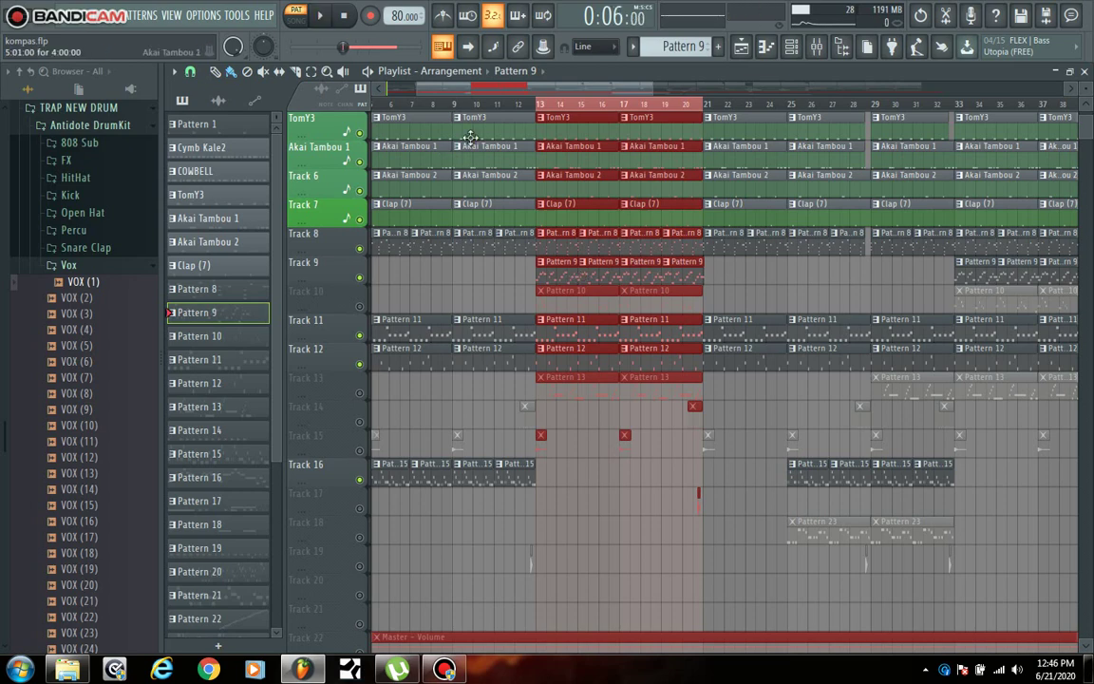
{"action": "left_click", "coordinate": [551, 102]}
{"action": "left_click", "coordinate": [359, 306]}
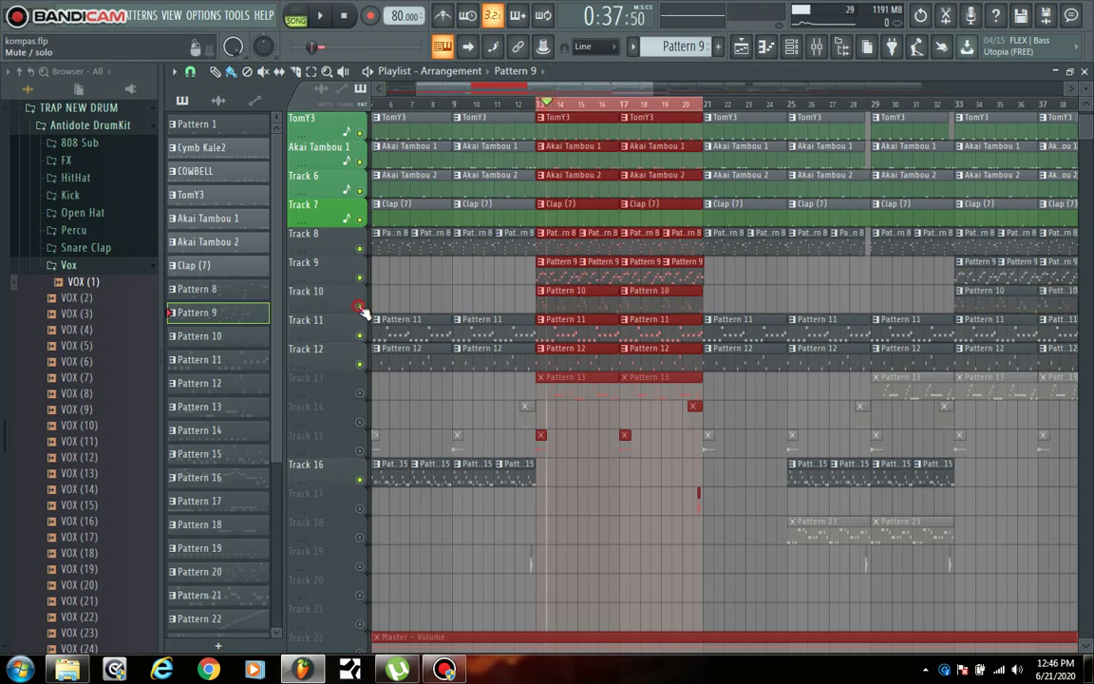
{"action": "left_click", "coordinate": [537, 104]}
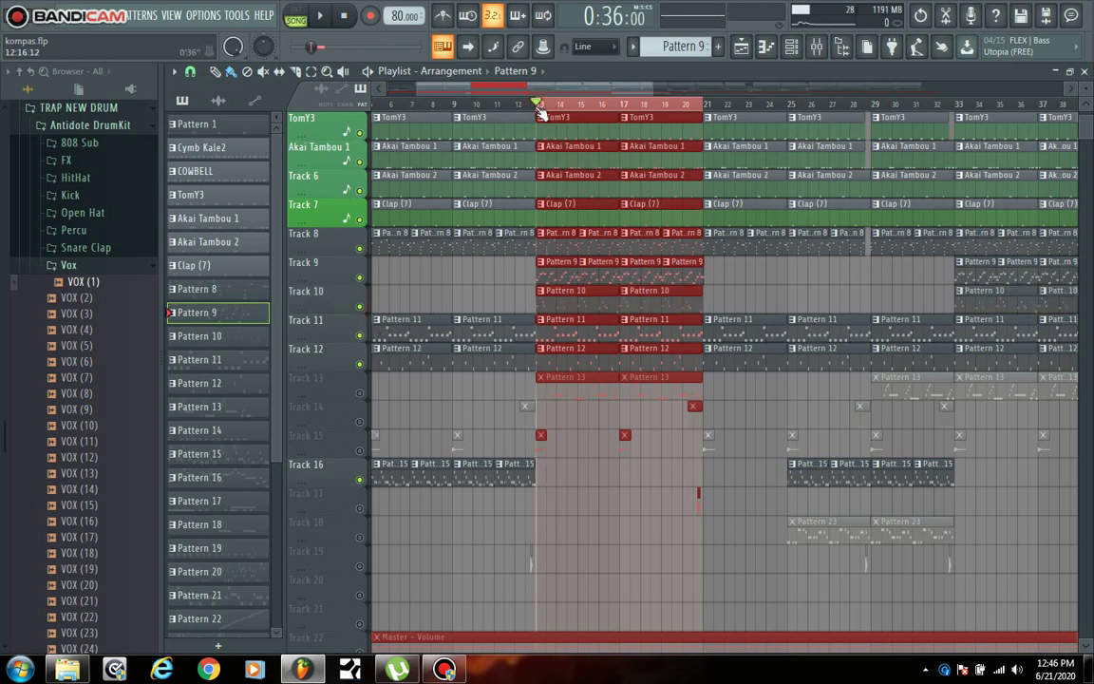
{"action": "key", "text": "space"}
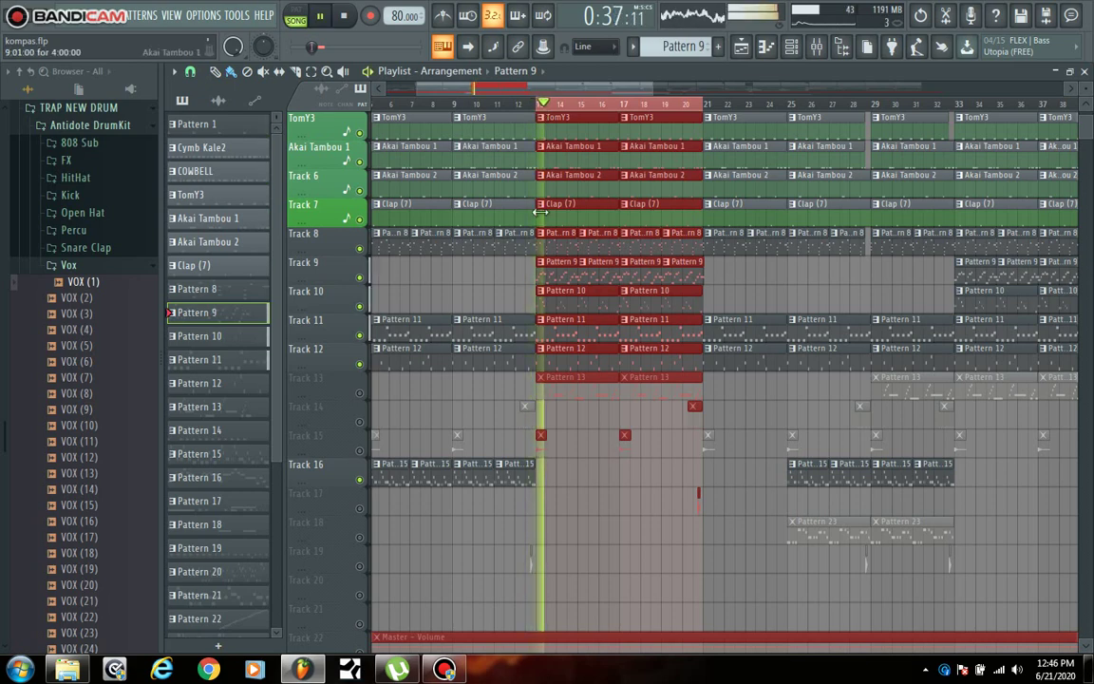
Open Pattern 10's notes in the piano roll, then stop the song and view the preset list of its Purity instrument
{"action": "double_click", "coordinate": [593, 301]}
{"action": "key", "text": "F6"}
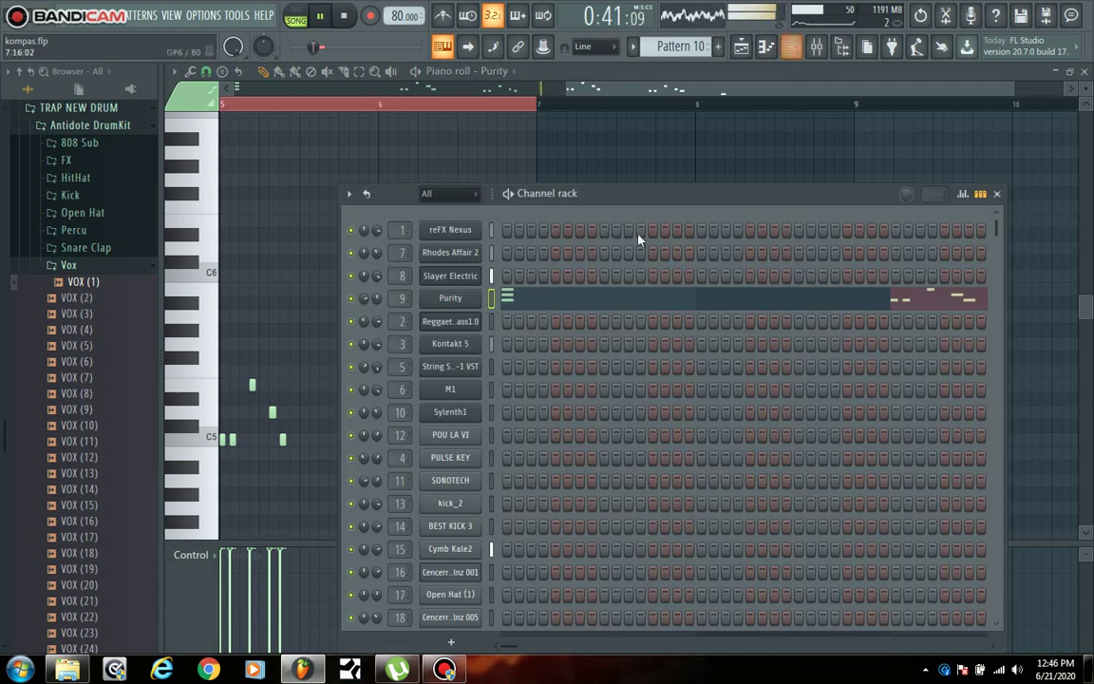
{"action": "left_click", "coordinate": [460, 301]}
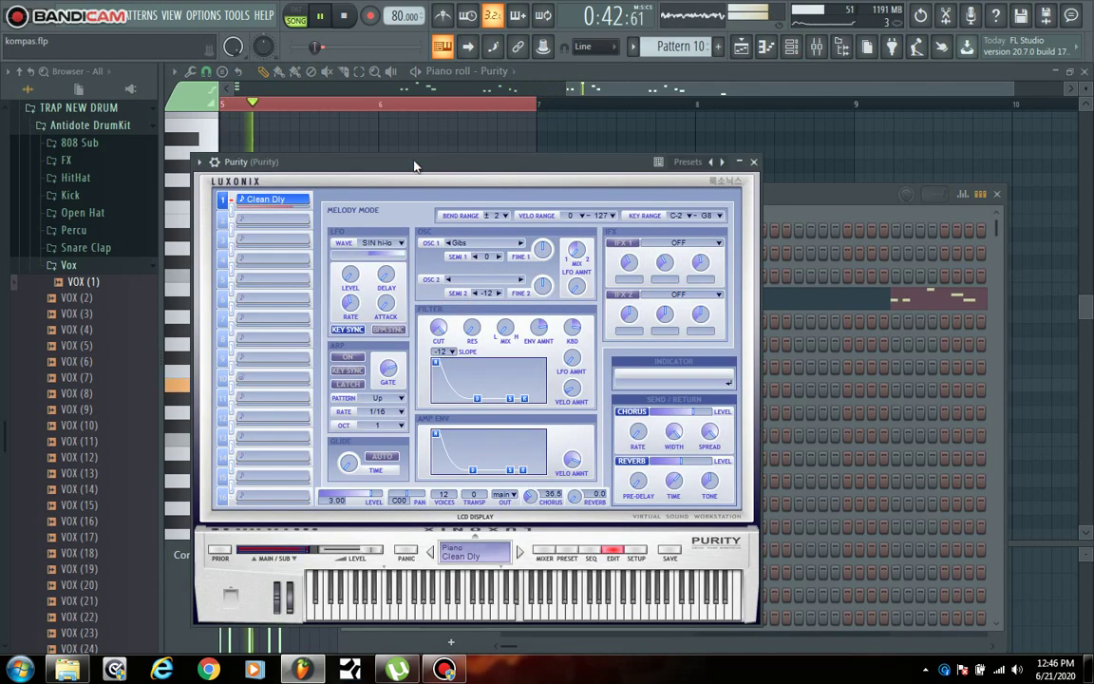
{"action": "left_click", "coordinate": [357, 21]}
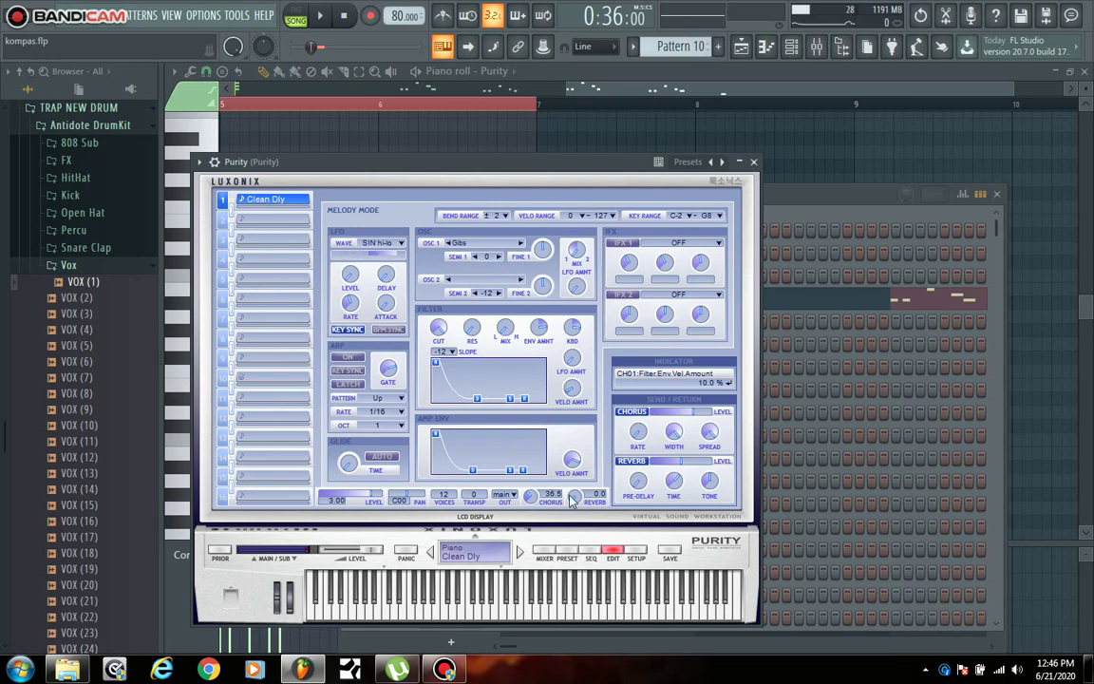
{"action": "left_click", "coordinate": [566, 550]}
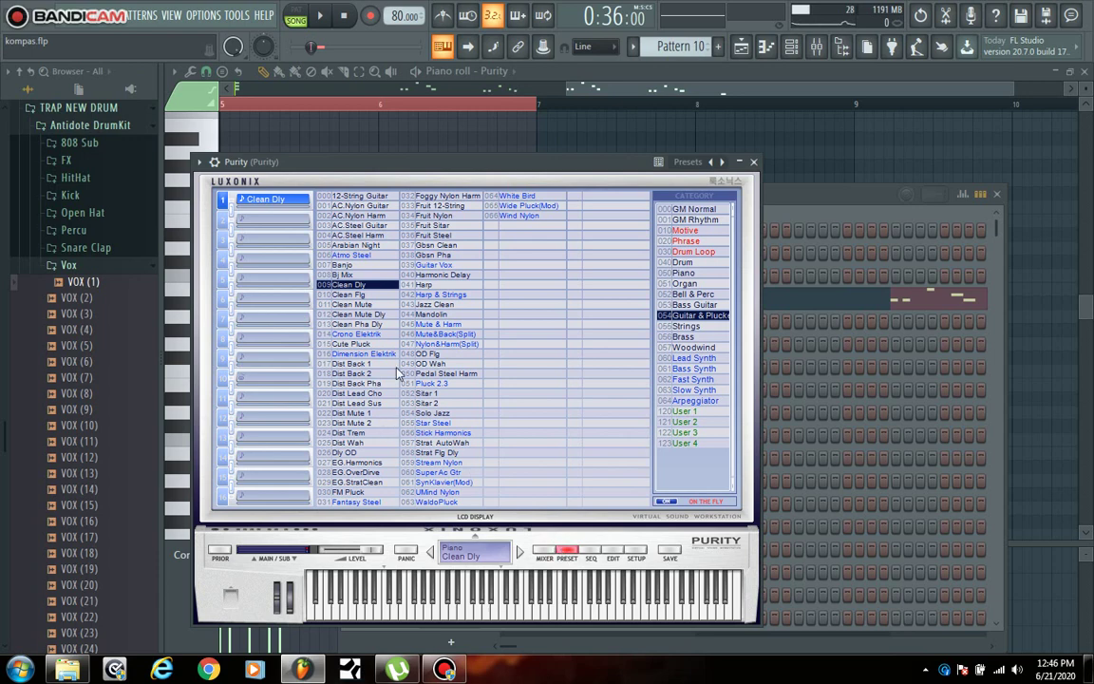
Audition Pattern 10 on its own in pattern mode while viewing its Purity notes in the piano roll
{"action": "left_click", "coordinate": [301, 16]}
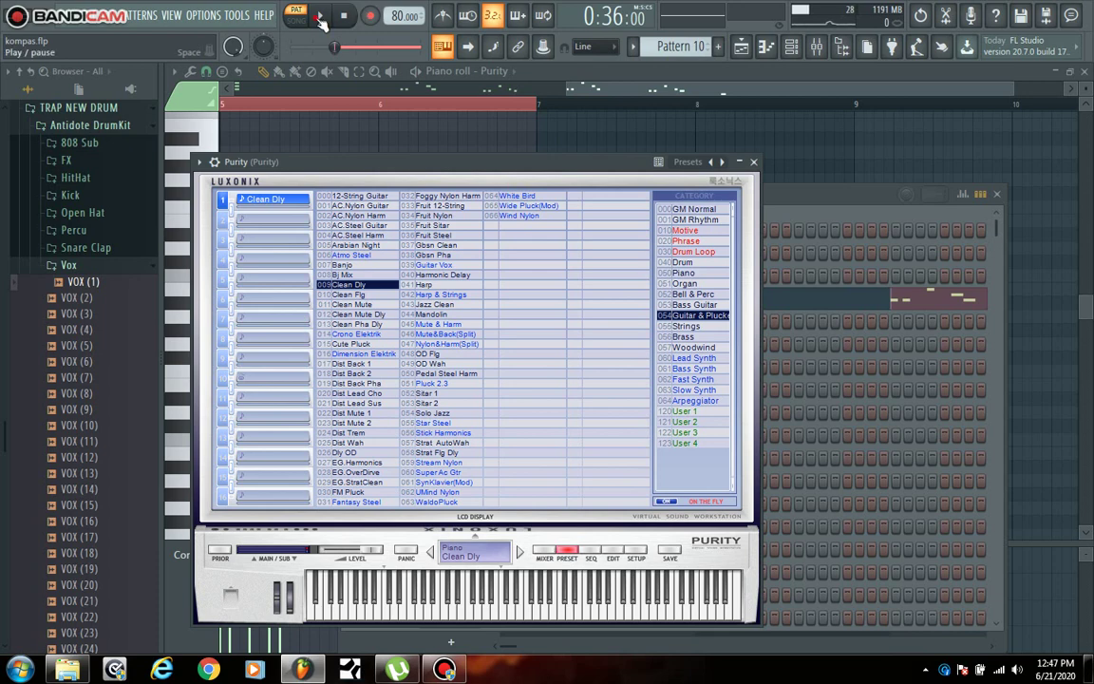
{"action": "left_click", "coordinate": [321, 19]}
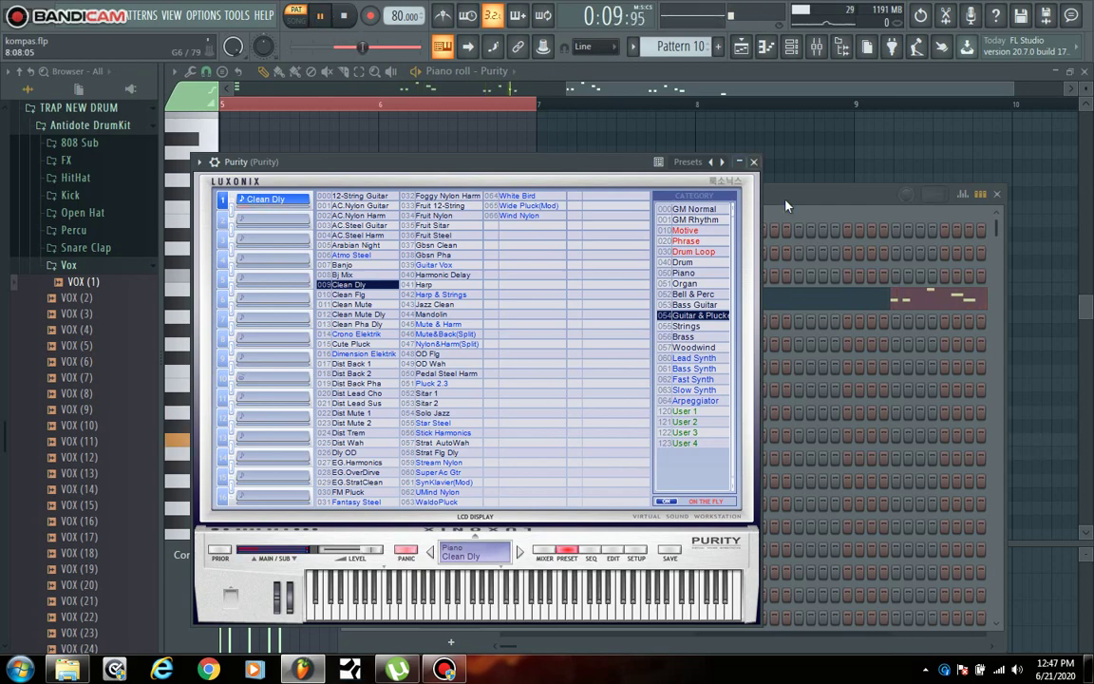
{"action": "left_click", "coordinate": [851, 293]}
{"action": "left_click", "coordinate": [851, 294]}
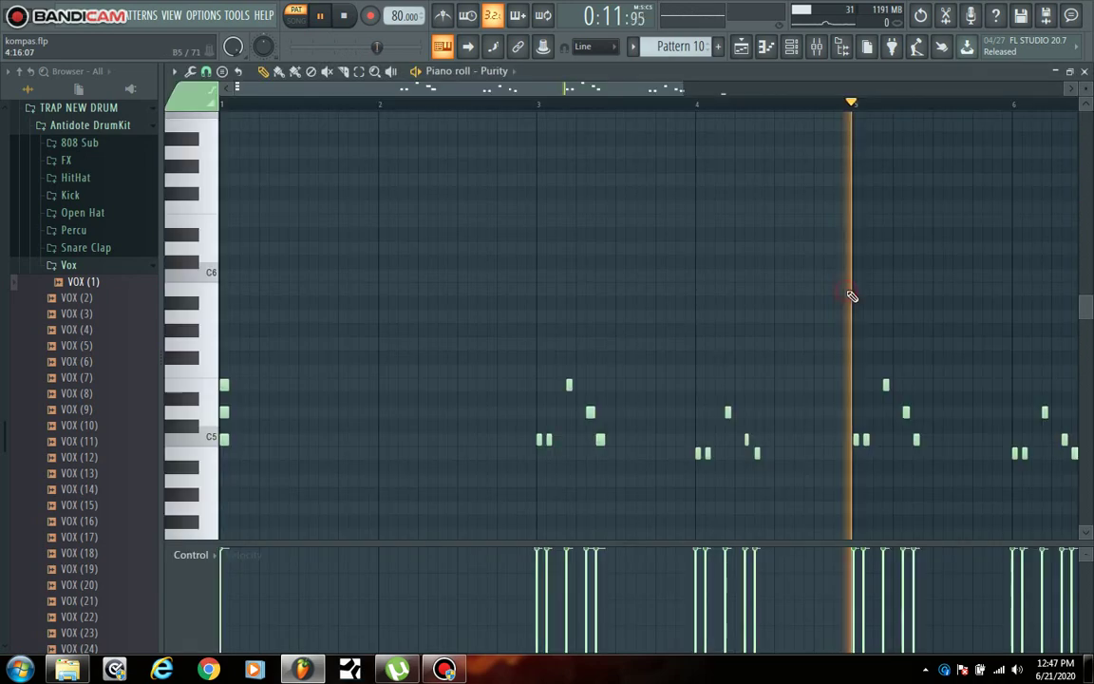
{"action": "scroll", "coordinate": [714, 103], "scroll_direction": "down", "scroll_amount": 3}
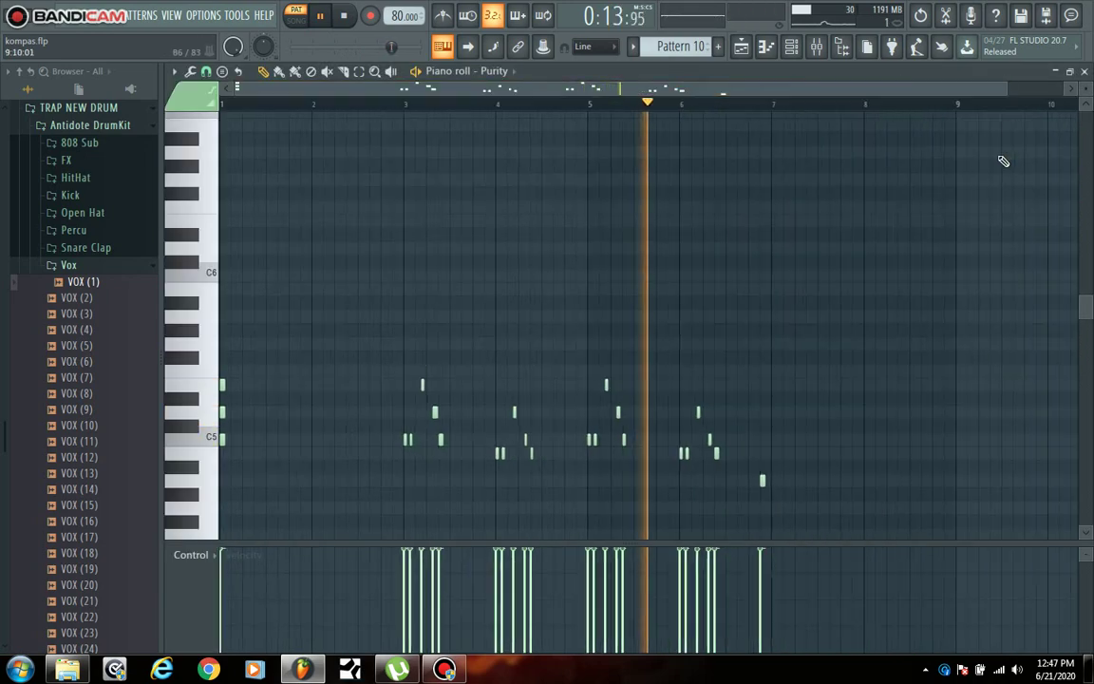
{"action": "scroll", "coordinate": [898, 373], "scroll_direction": "down", "scroll_amount": 3}
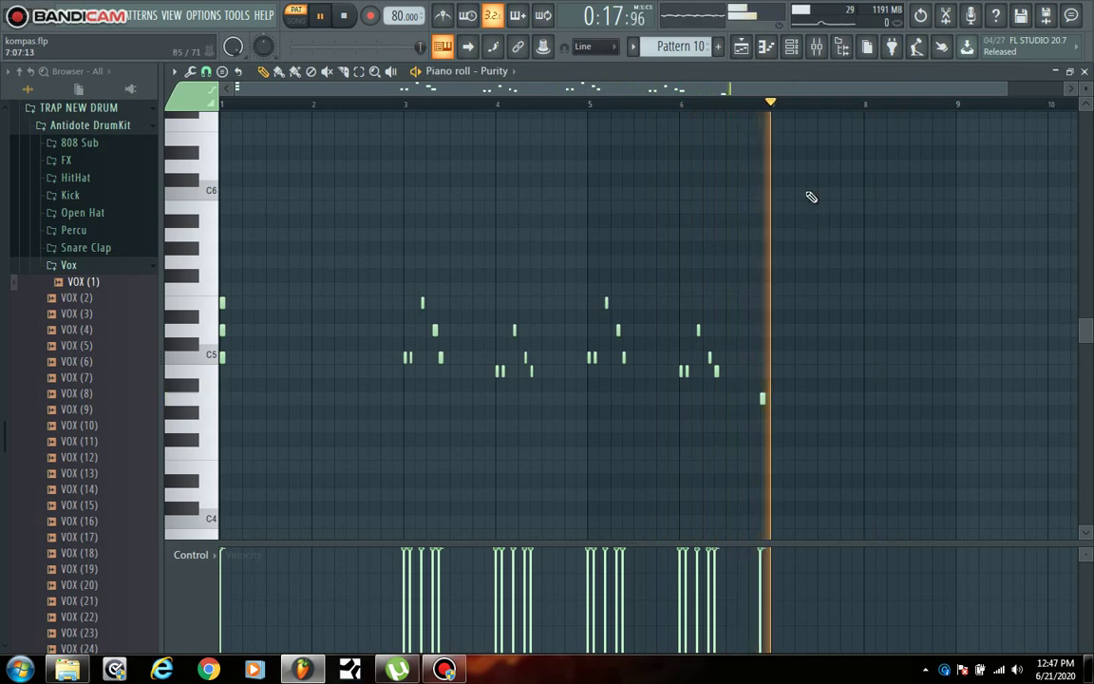
{"action": "key", "text": "space"}
Return to the playlist, solo Track 9 with Track 10 added, and play both in song mode from bar 13
{"action": "key", "text": "F6"}
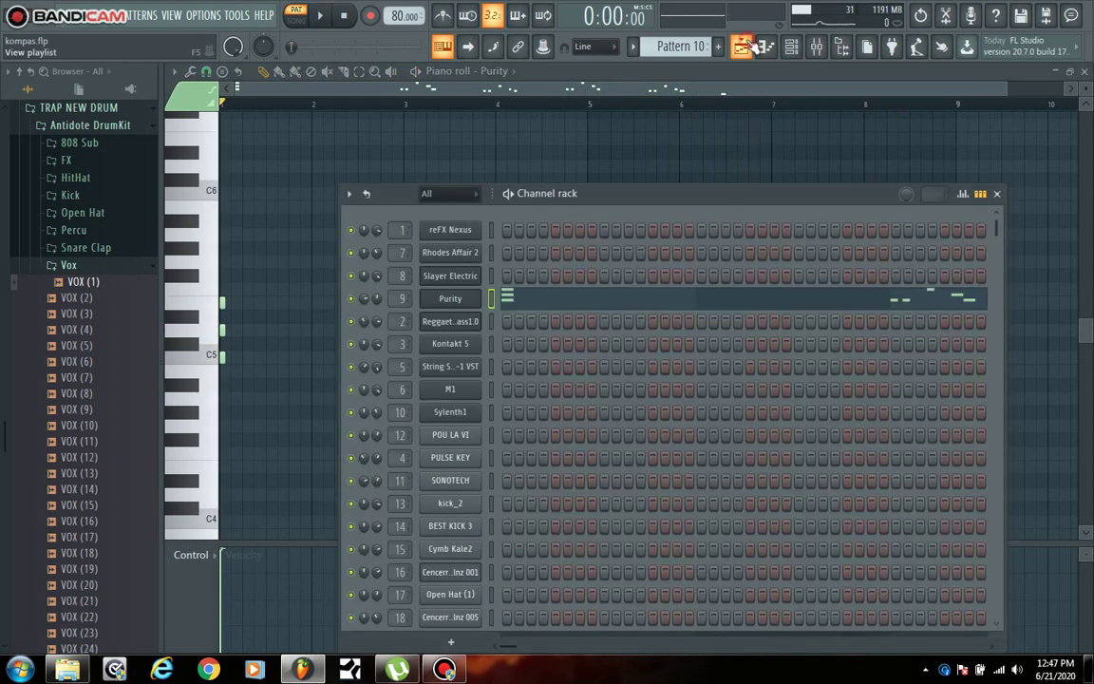
{"action": "key", "text": "F5"}
{"action": "right_click", "coordinate": [359, 276]}
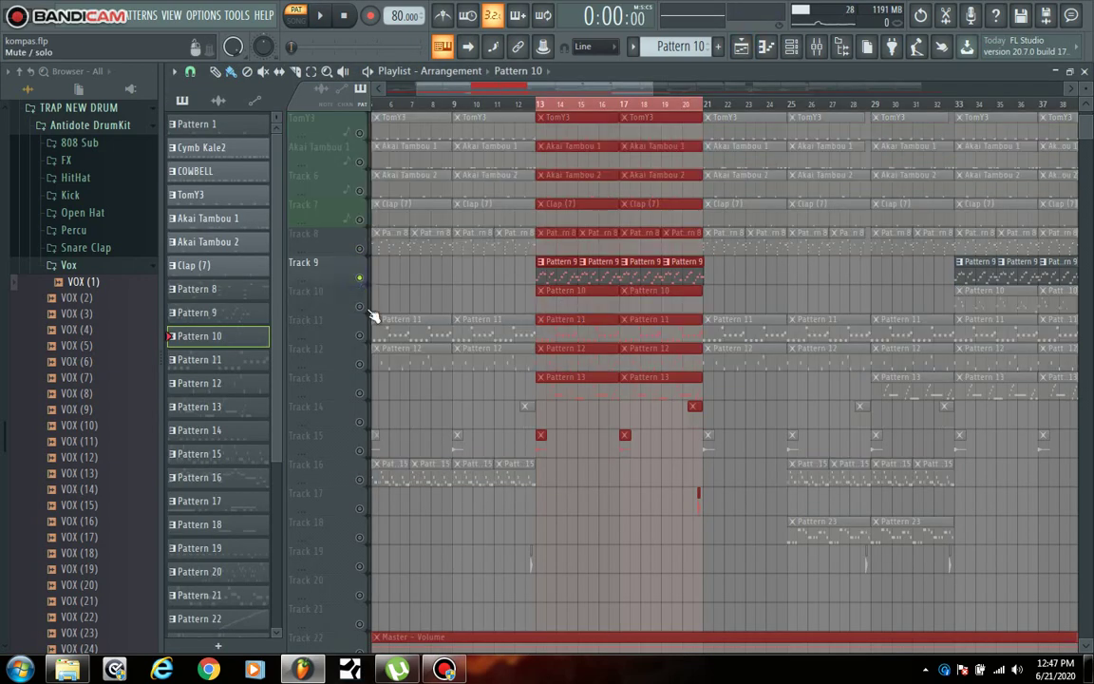
{"action": "left_click", "coordinate": [359, 306]}
{"action": "left_click", "coordinate": [541, 102]}
{"action": "key", "text": "space"}
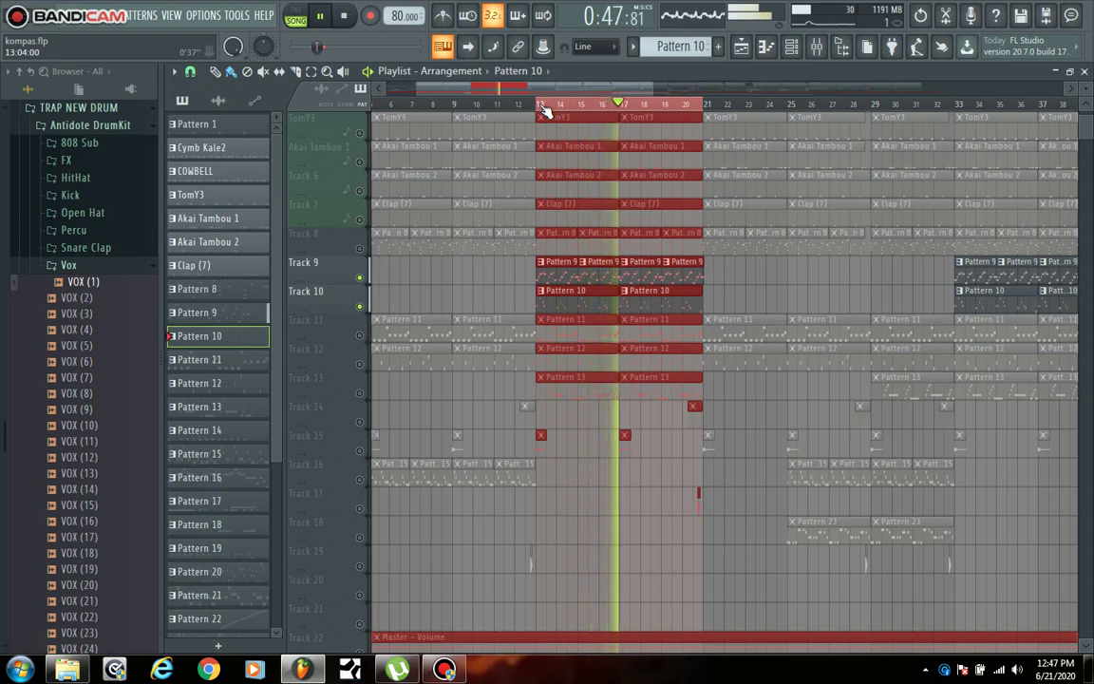
{"action": "key", "text": "space"}
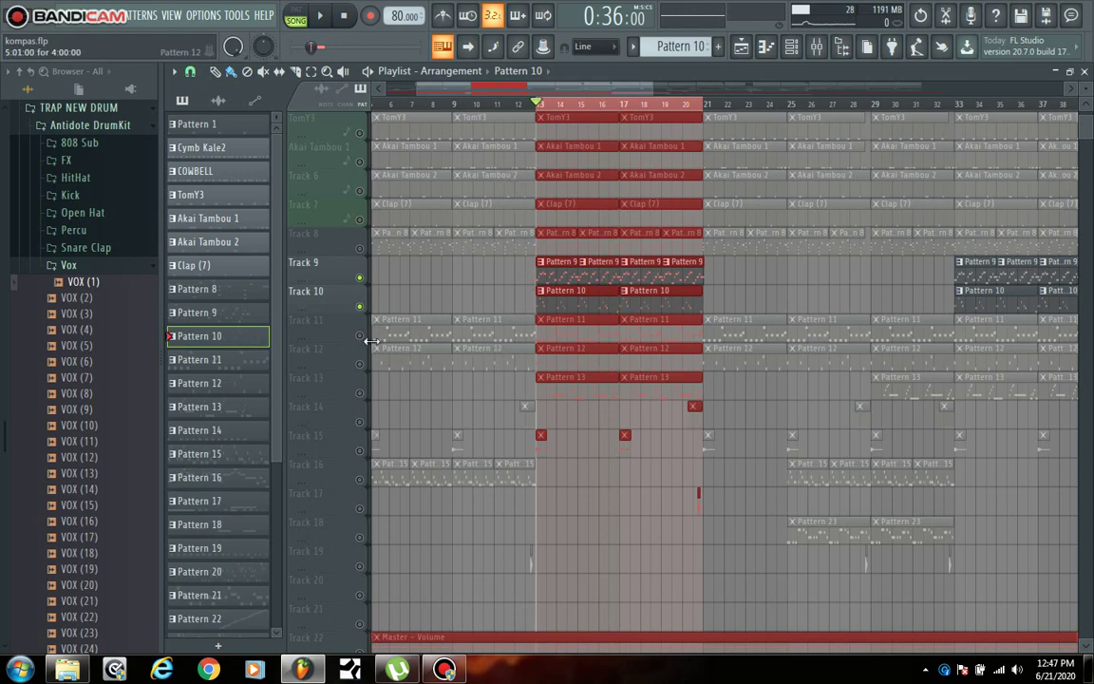
Unmute the kick, Cymb Kale2, COWBELL, TomY3 and Akai Tambou 1 tracks plus Tracks 6 to 8, keeping Track 9 on
{"action": "left_click", "coordinate": [359, 277]}
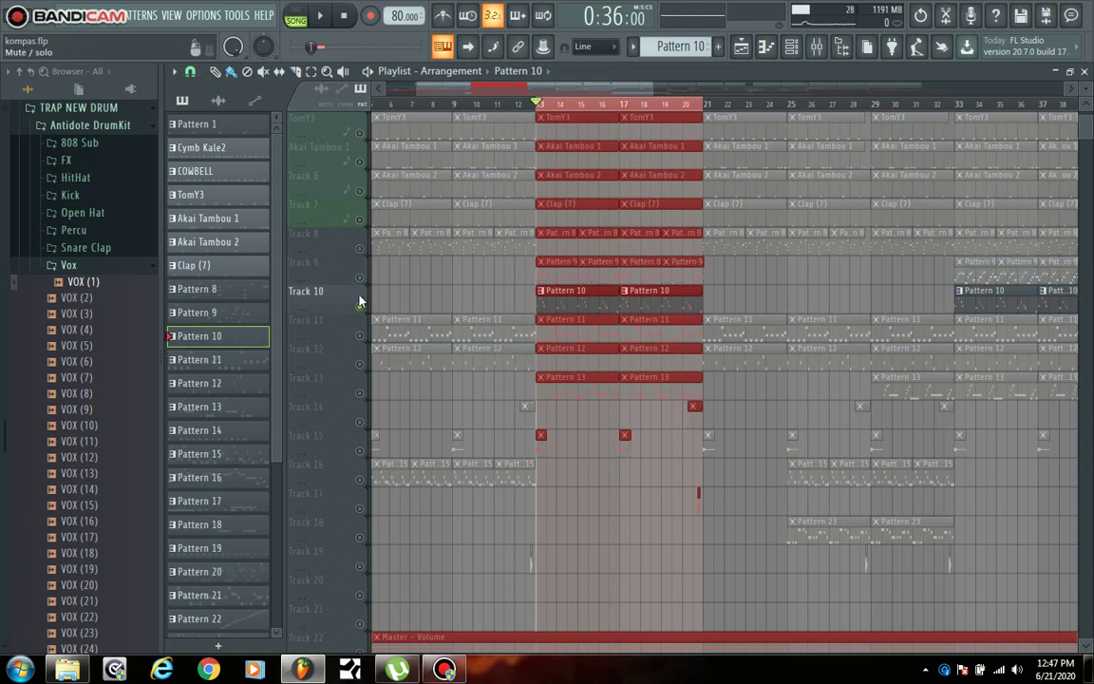
{"action": "left_click", "coordinate": [359, 278]}
{"action": "left_click", "coordinate": [358, 248]}
{"action": "left_click", "coordinate": [359, 219]}
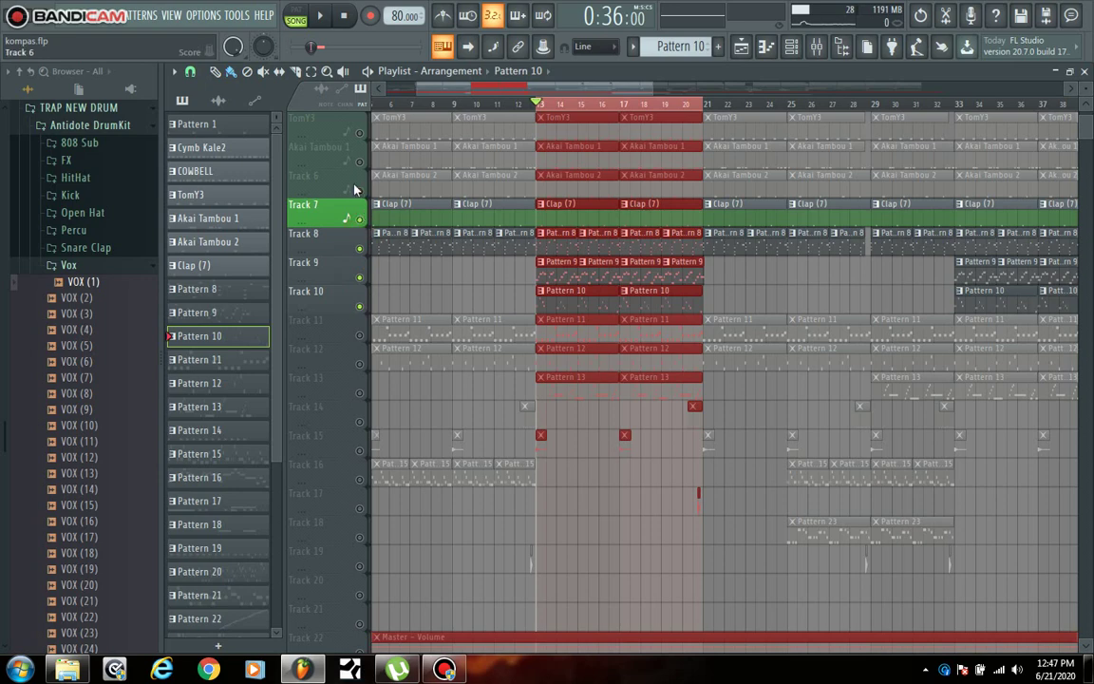
{"action": "left_click", "coordinate": [358, 190]}
{"action": "left_click", "coordinate": [359, 162]}
{"action": "left_click", "coordinate": [359, 132]}
{"action": "scroll", "coordinate": [359, 138], "scroll_direction": "up", "scroll_amount": 3}
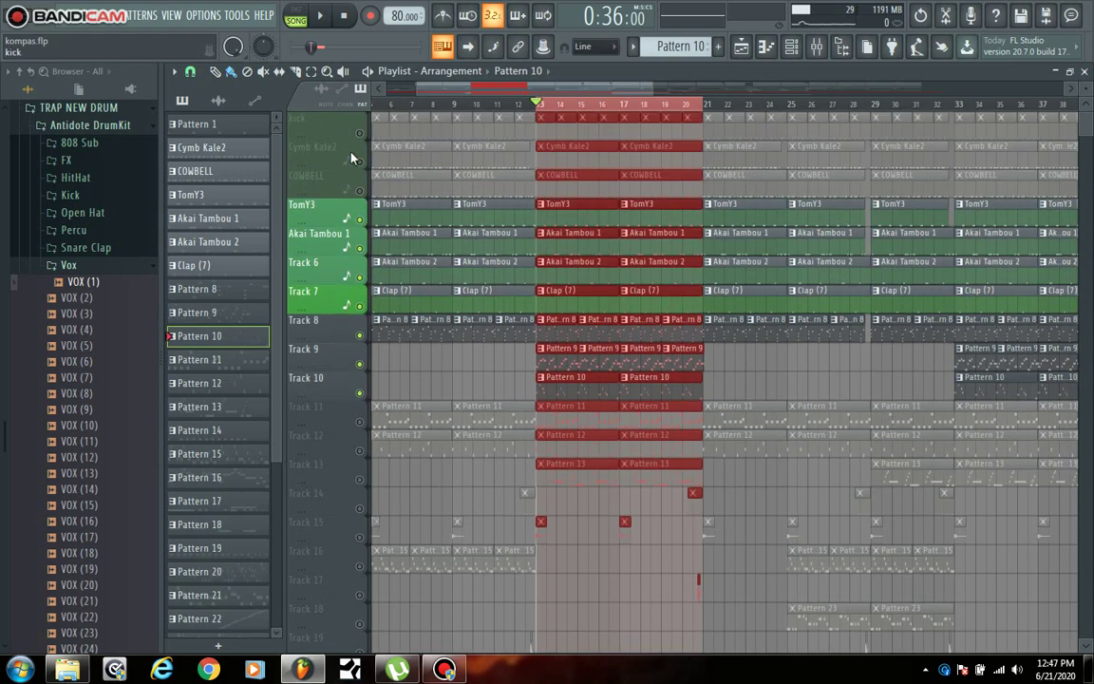
{"action": "left_click", "coordinate": [359, 190]}
{"action": "left_click", "coordinate": [358, 162]}
{"action": "left_click", "coordinate": [358, 133]}
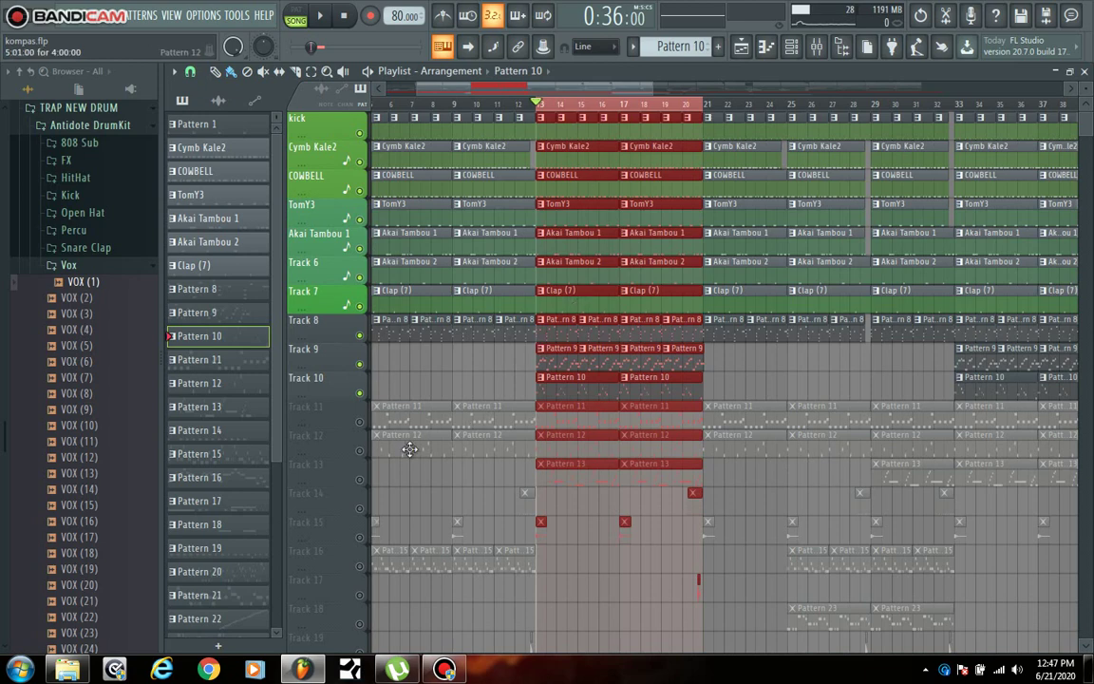
Unmute Tracks 11 and 12 and play the song from bar 13
{"action": "left_click", "coordinate": [359, 420]}
{"action": "left_click", "coordinate": [359, 450]}
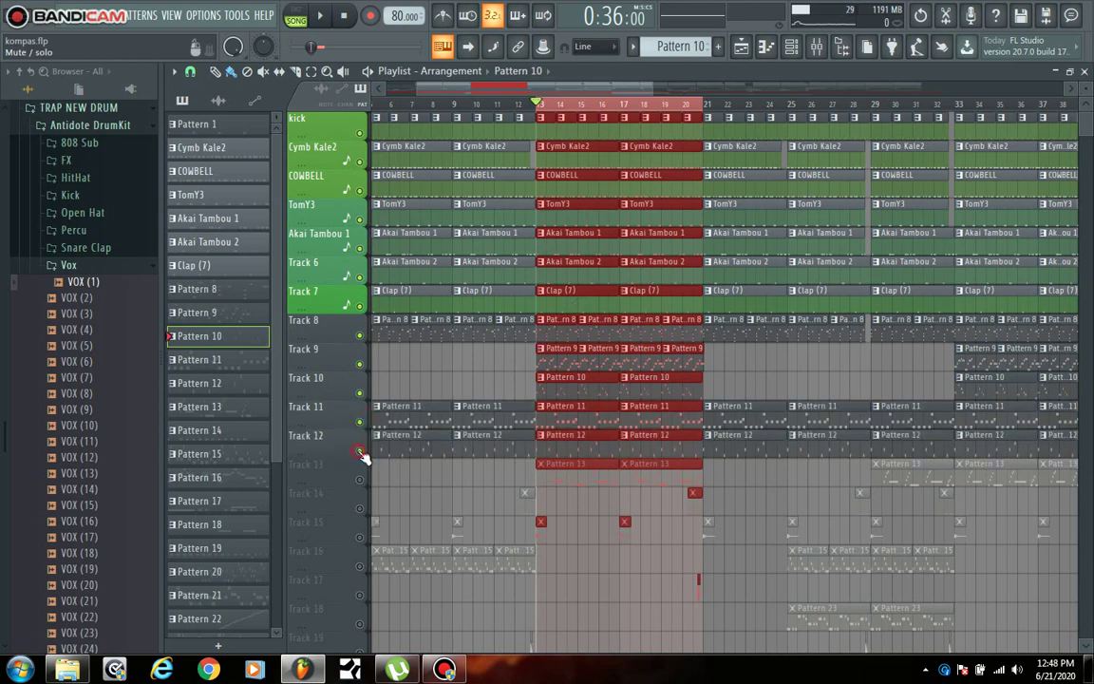
{"action": "key", "text": "space"}
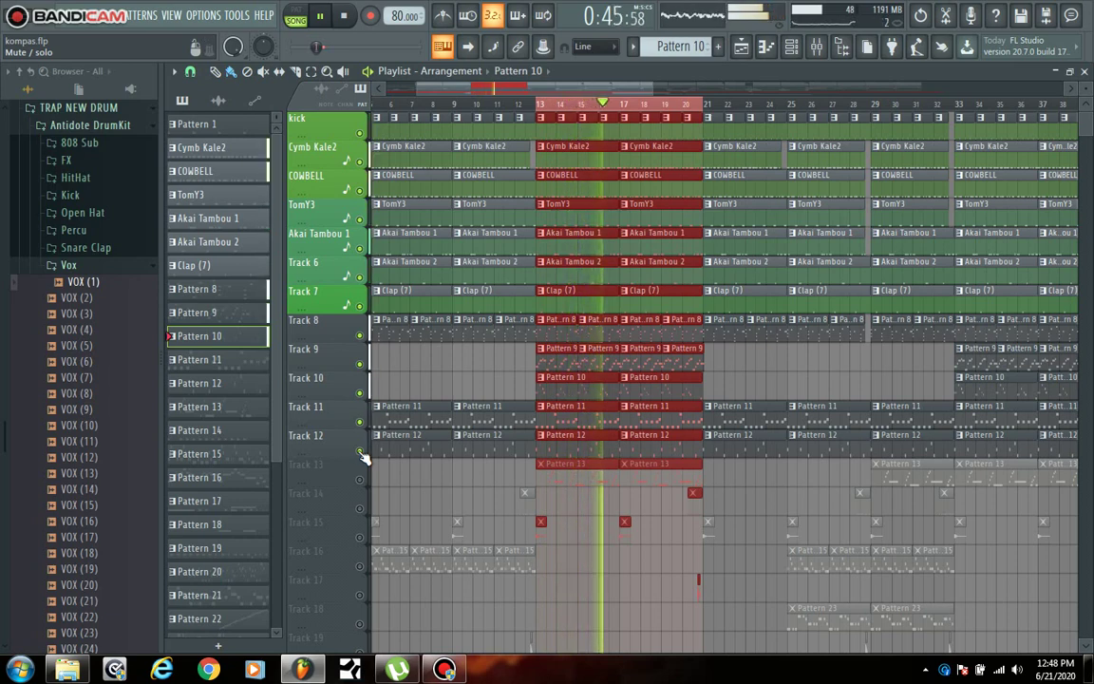
{"action": "key", "text": "space"}
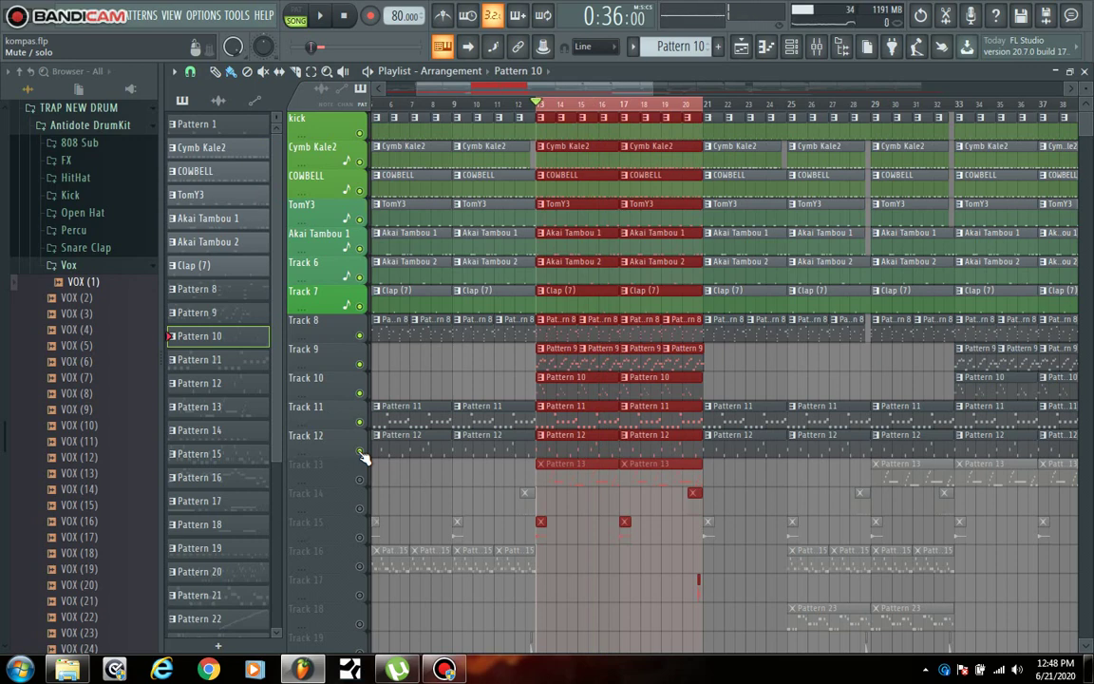
Unmute Track 13 and view Pattern 13's String Studio notes in the piano roll while the song plays
{"action": "left_click", "coordinate": [360, 479]}
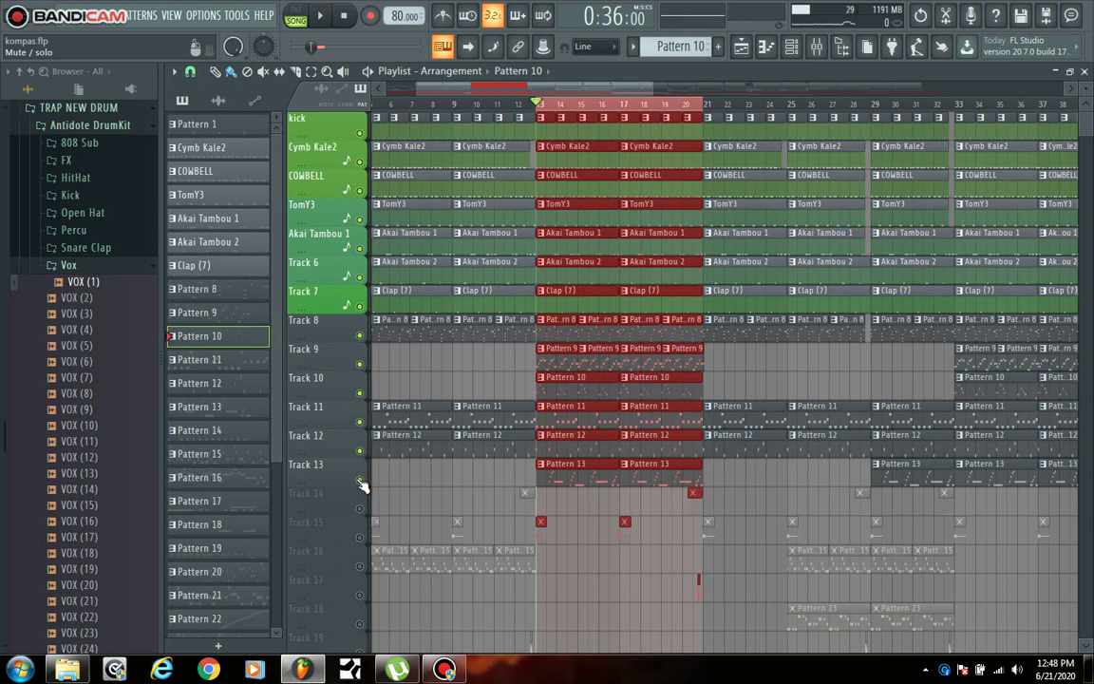
{"action": "double_click", "coordinate": [581, 475]}
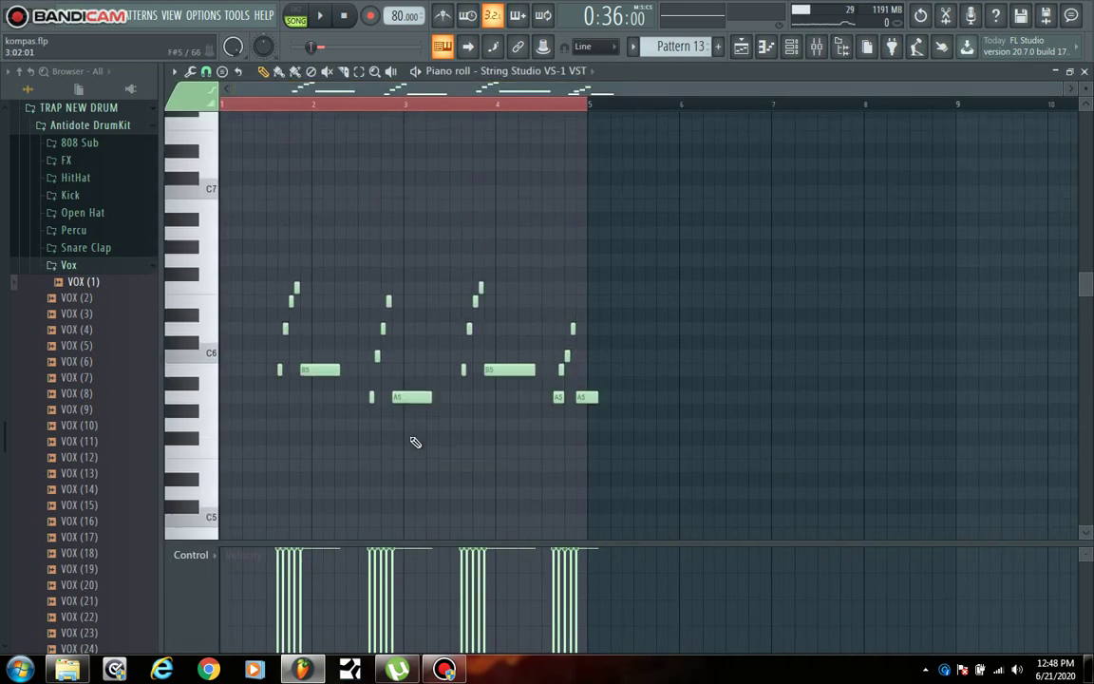
{"action": "left_click", "coordinate": [283, 104]}
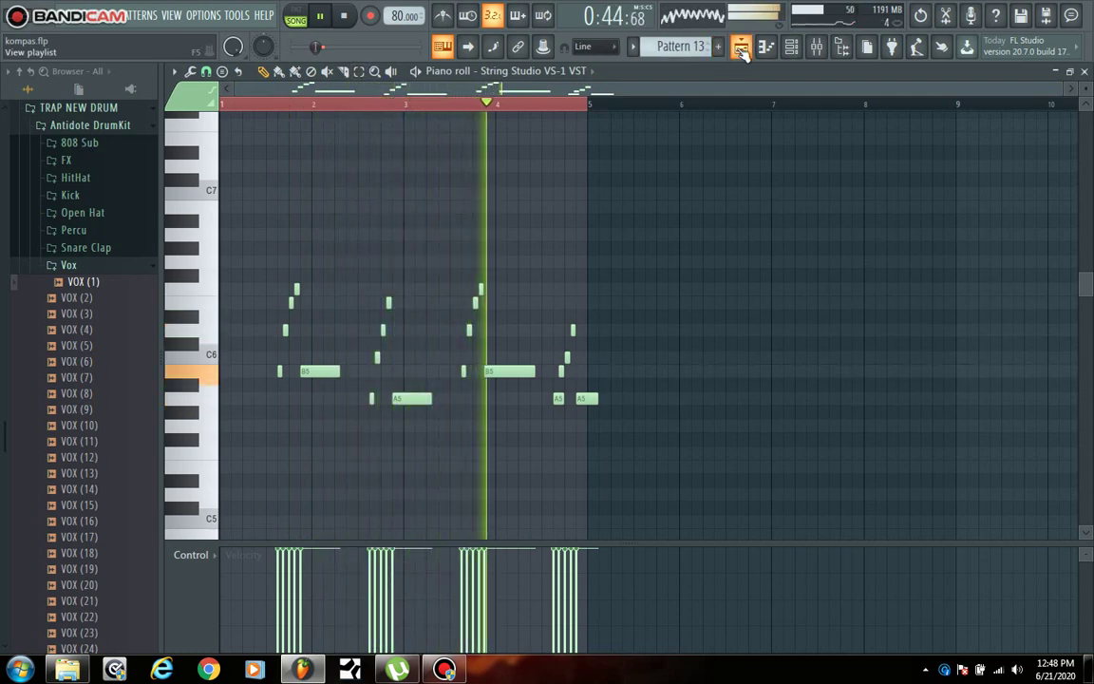
{"action": "scroll", "coordinate": [540, 103], "scroll_direction": "up", "scroll_amount": 3}
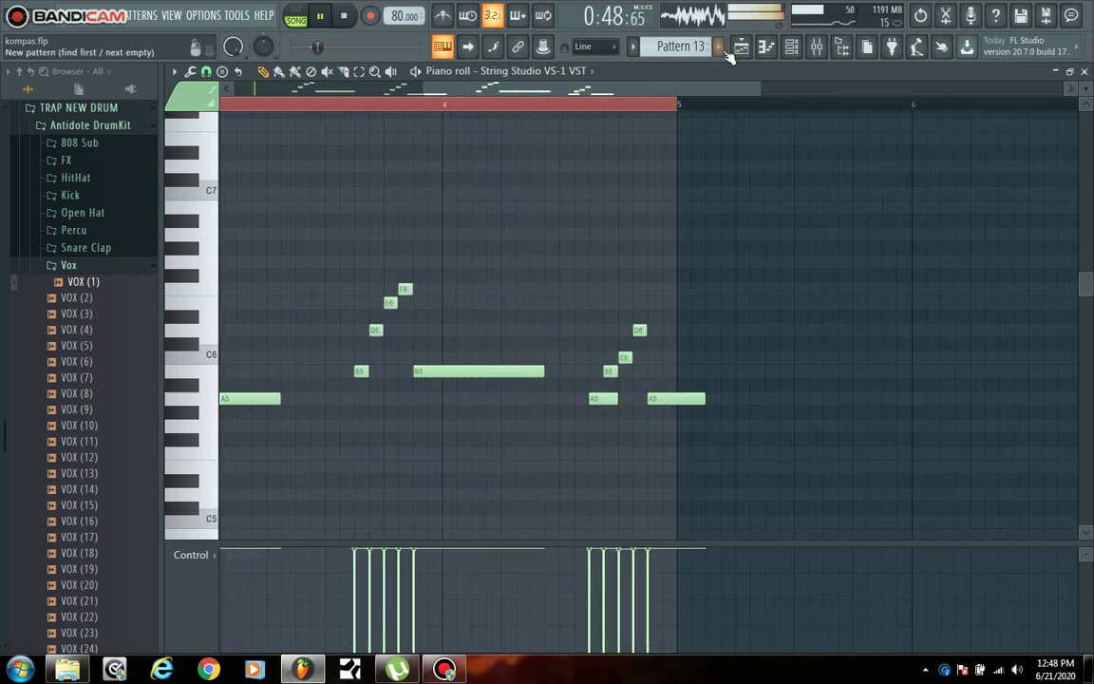
Return to the playlist and replay the bar 13 section while looking over the lower muted tracks
{"action": "left_click", "coordinate": [442, 47]}
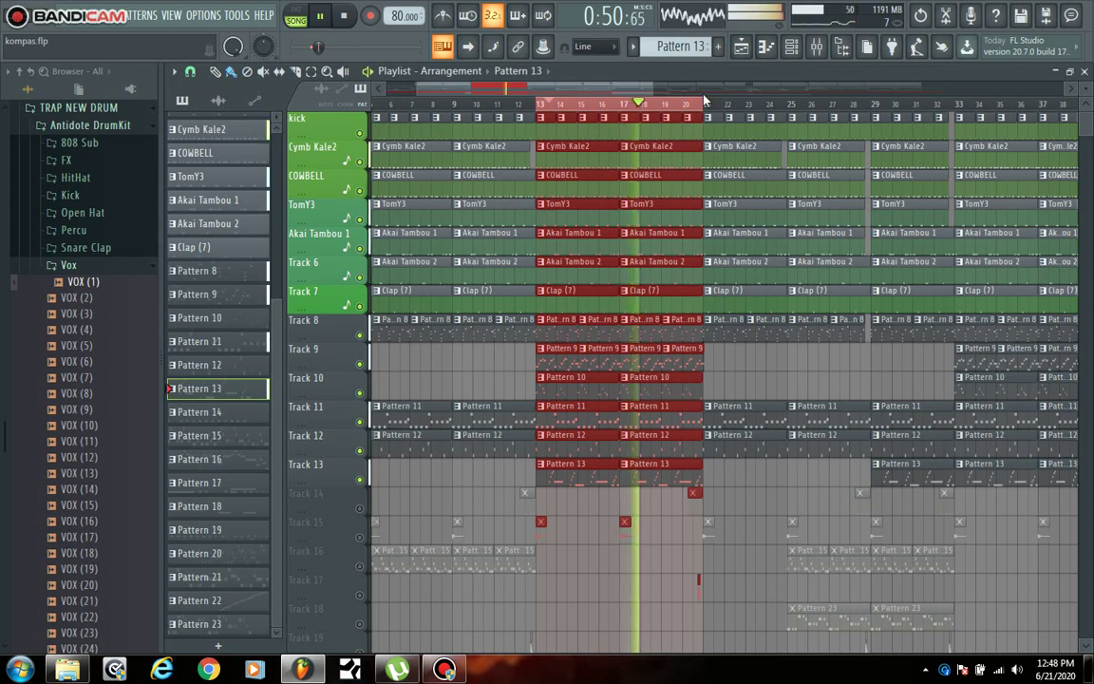
{"action": "key", "text": "space"}
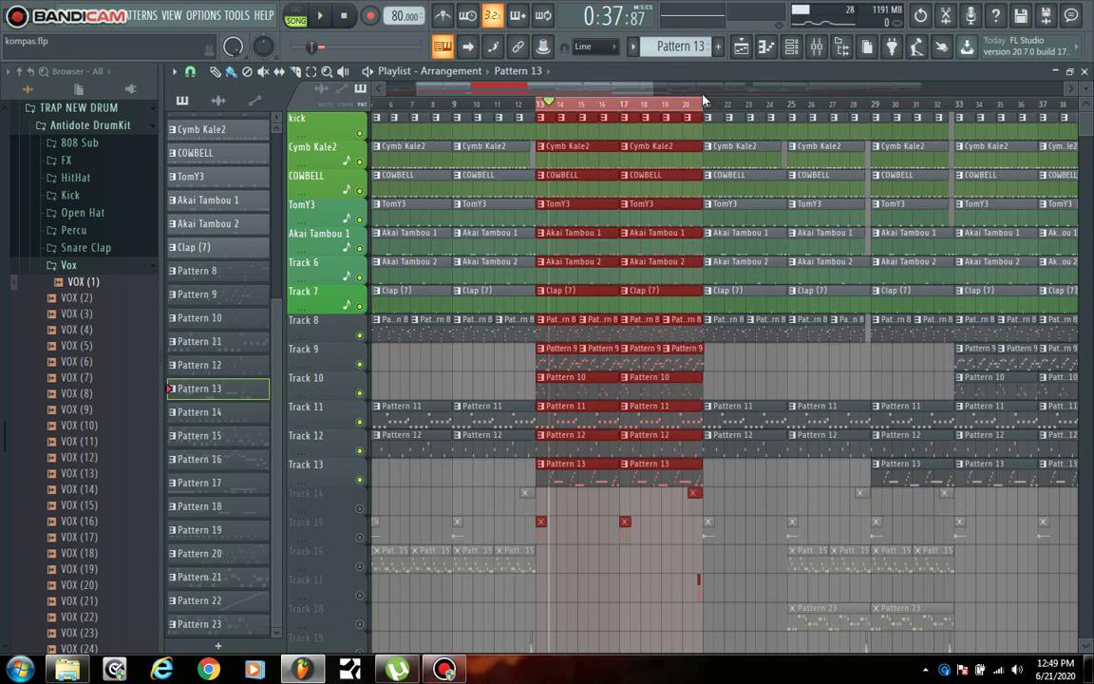
{"action": "key", "text": "space"}
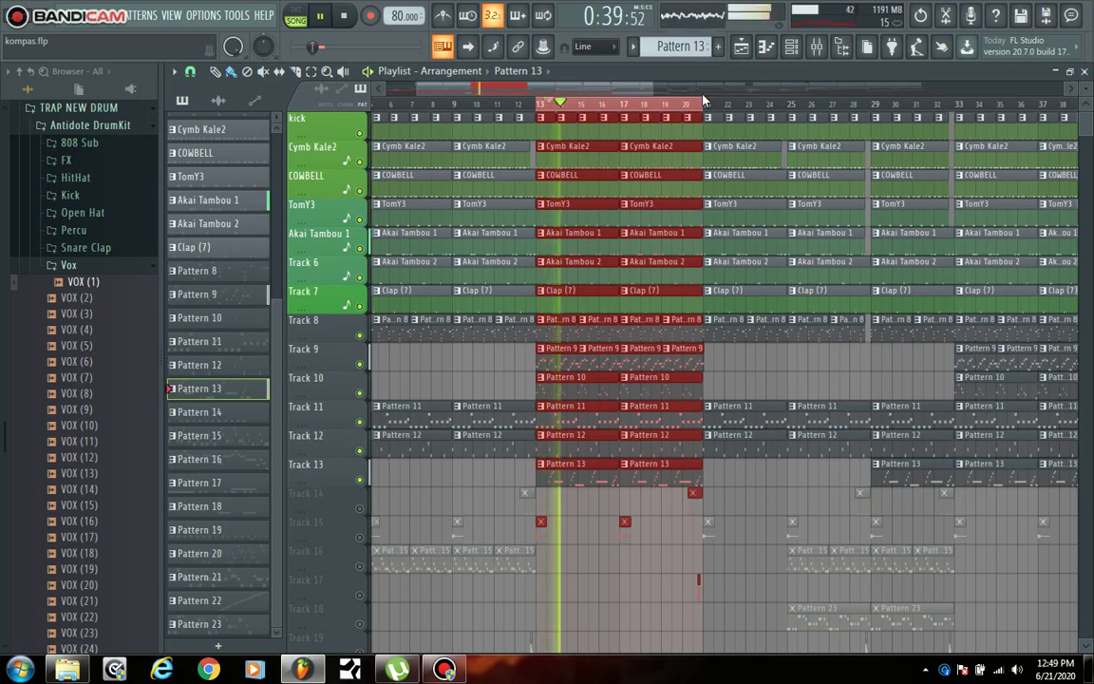
{"action": "scroll", "coordinate": [774, 308], "scroll_direction": "down", "scroll_amount": 5}
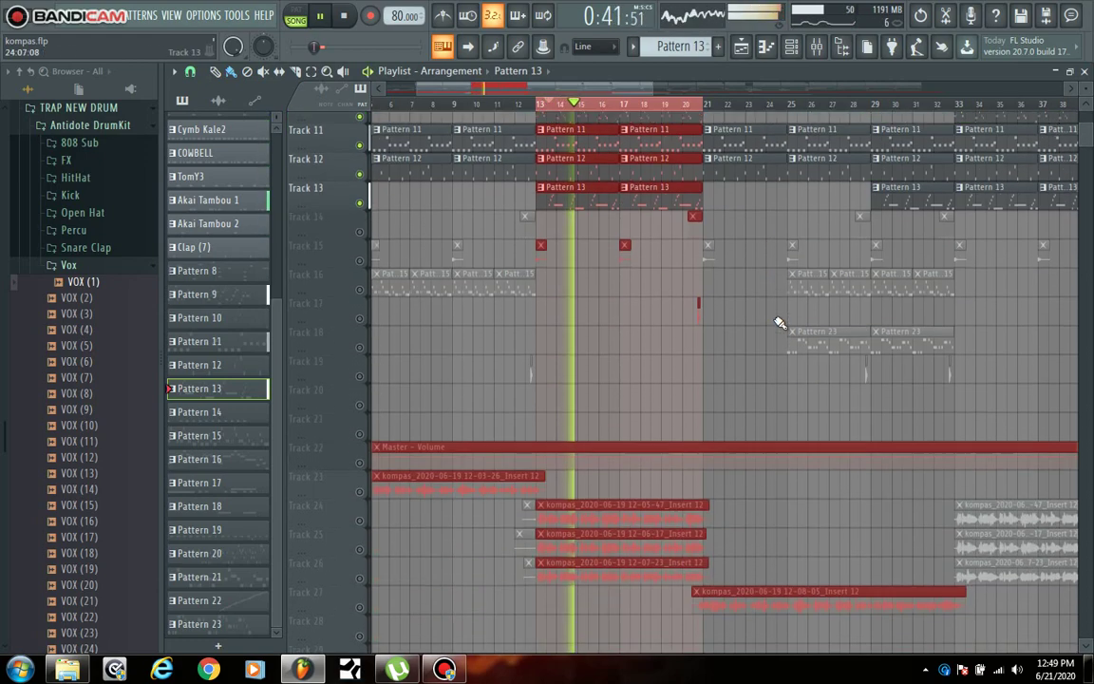
{"action": "scroll", "coordinate": [779, 323], "scroll_direction": "down", "scroll_amount": 2}
{"action": "scroll", "coordinate": [779, 323], "scroll_direction": "up", "scroll_amount": 7}
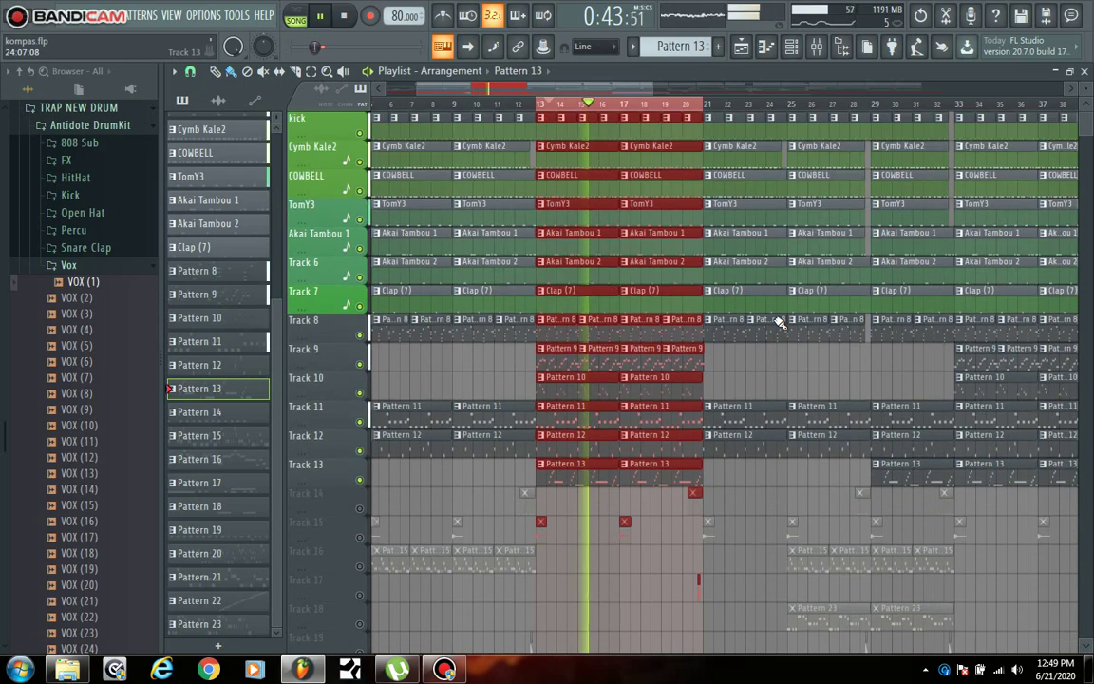
{"action": "key", "text": "space"}
Clear the time selection, open Pattern 23's notes from Track 18 in the piano roll, and check its SONOTECH channel in the channel rack
{"action": "left_click", "coordinate": [694, 102]}
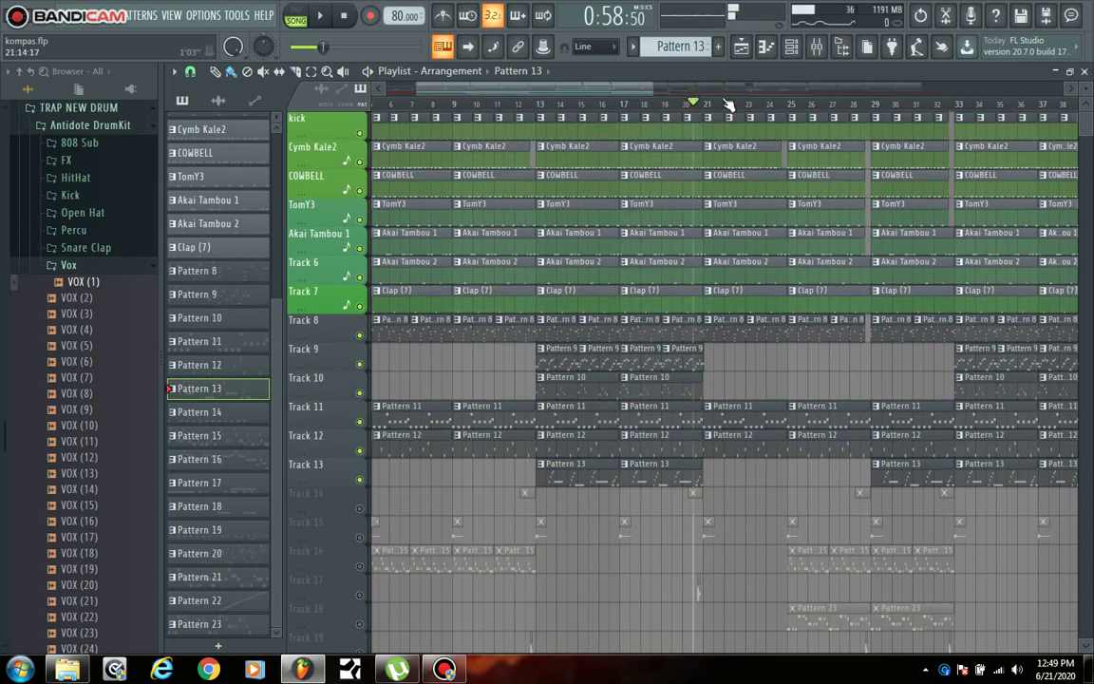
{"action": "scroll", "coordinate": [728, 104], "scroll_direction": "down", "scroll_amount": 4}
{"action": "left_click_drag", "start_coordinate": [713, 92], "coordinate": [746, 89]}
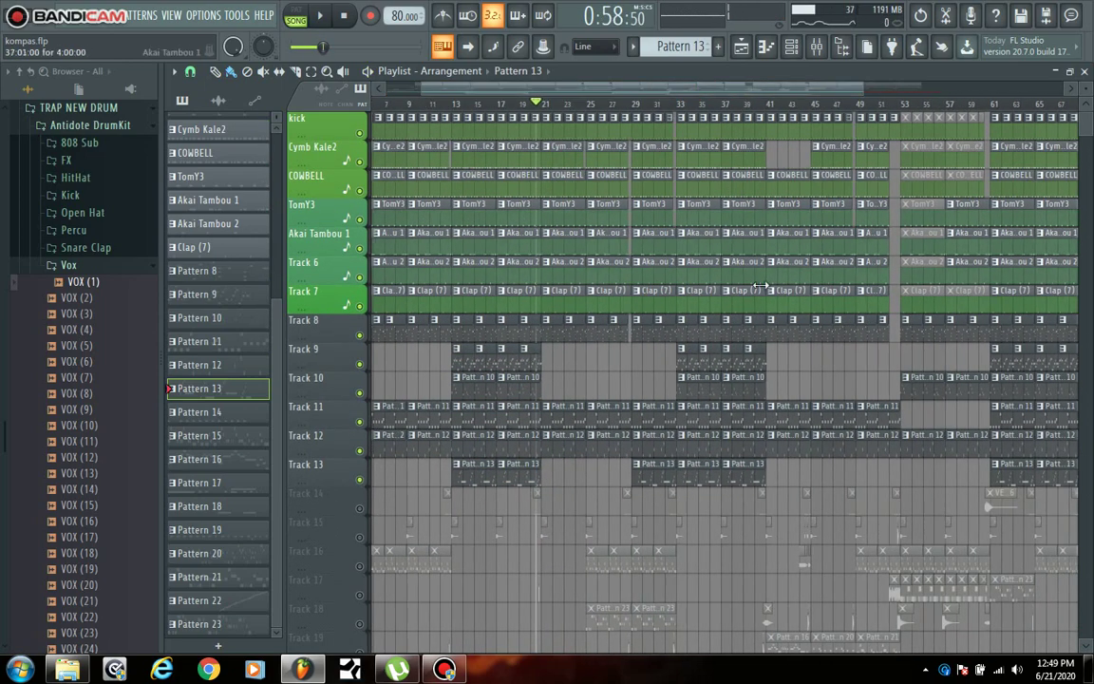
{"action": "scroll", "coordinate": [760, 285], "scroll_direction": "down", "scroll_amount": 3}
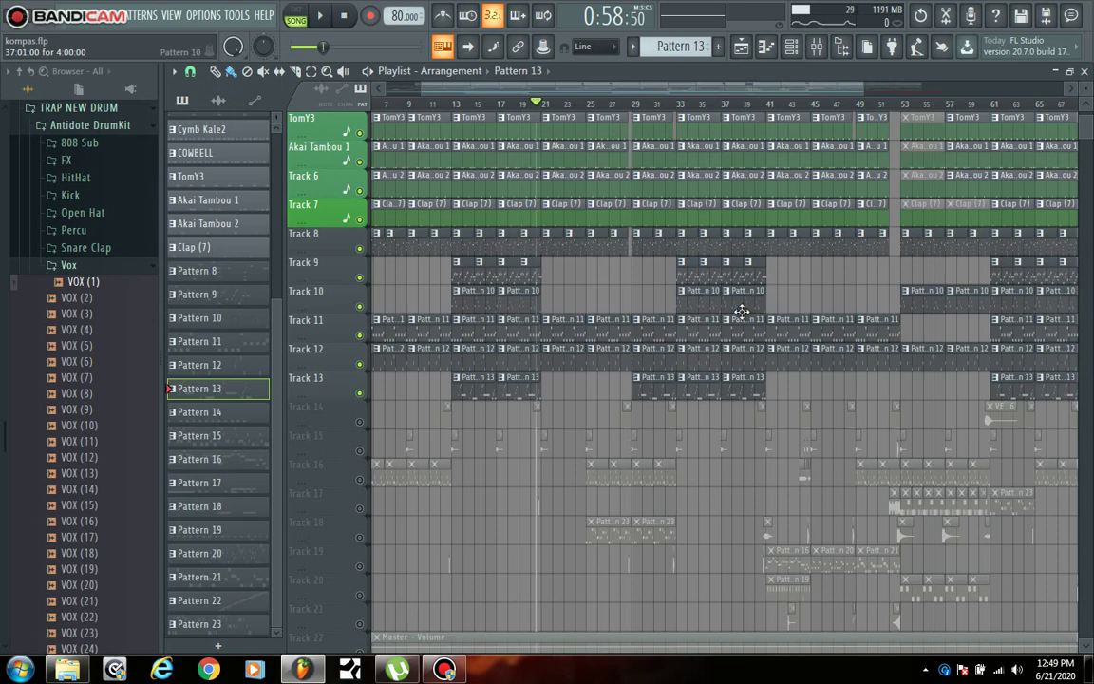
{"action": "double_click", "coordinate": [598, 535]}
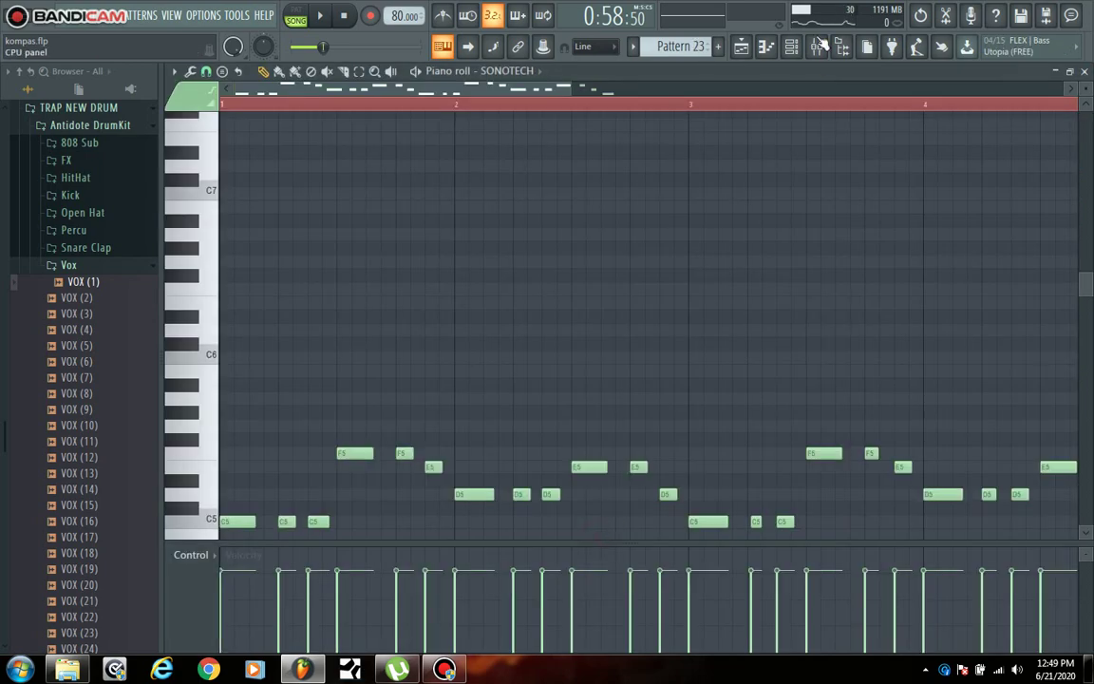
{"action": "key", "text": "F6"}
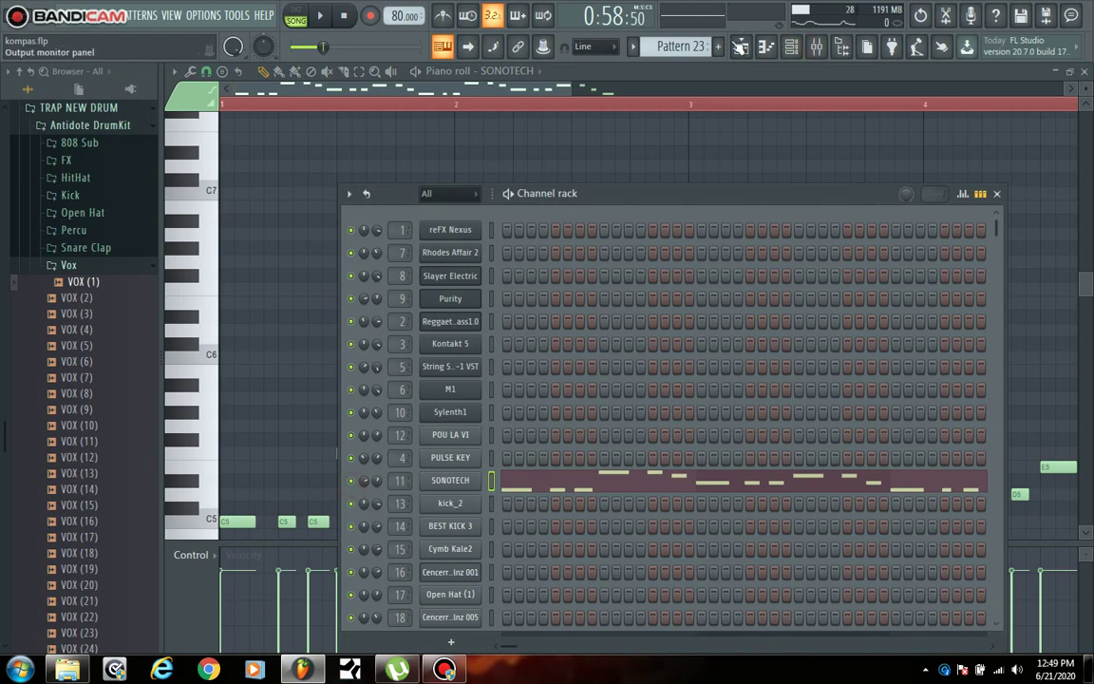
Return to the playlist, unmute Tracks 18 and 16, and play the song from bar 24
{"action": "left_click", "coordinate": [740, 46]}
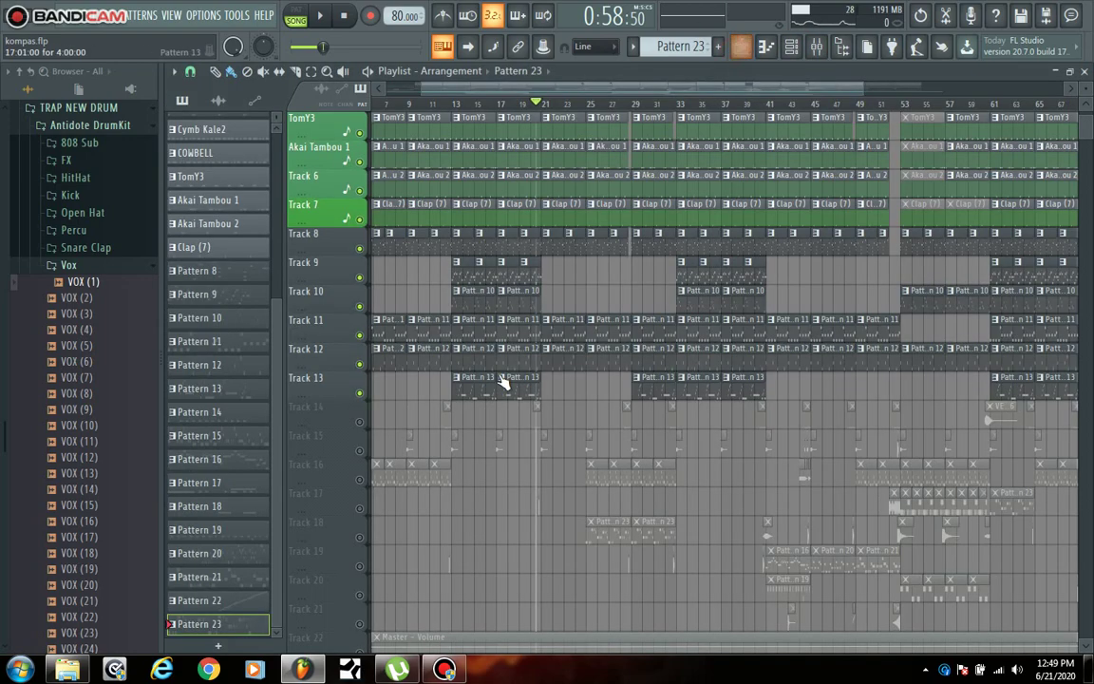
{"action": "left_click", "coordinate": [575, 102]}
{"action": "scroll", "coordinate": [574, 418], "scroll_direction": "down", "scroll_amount": 2}
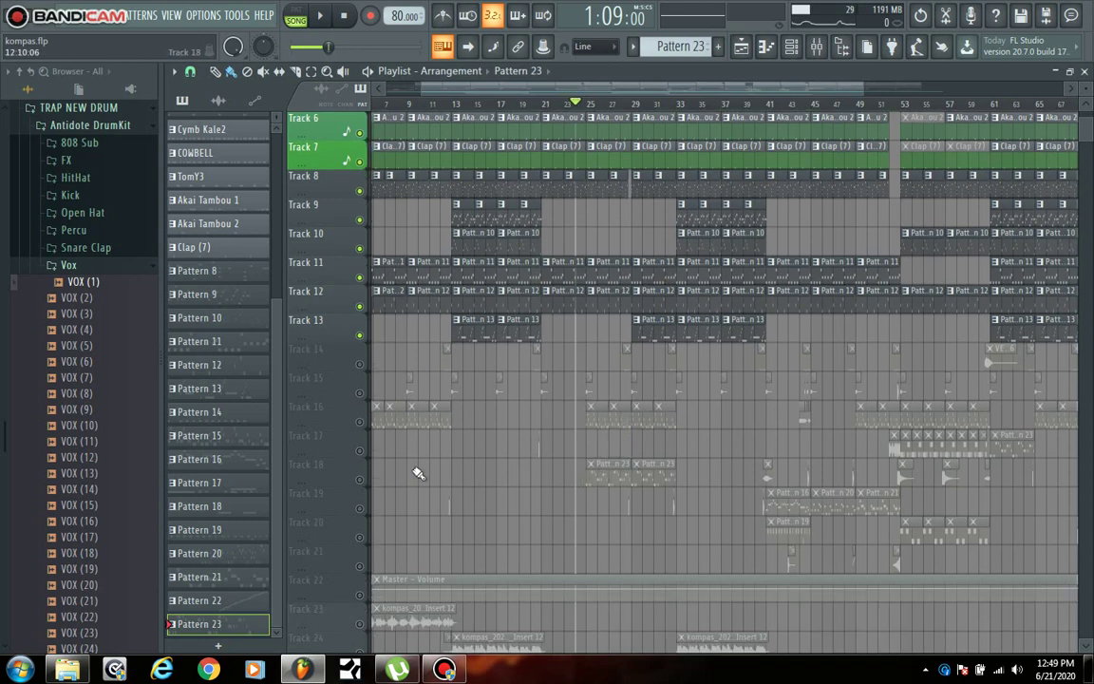
{"action": "left_click", "coordinate": [359, 480]}
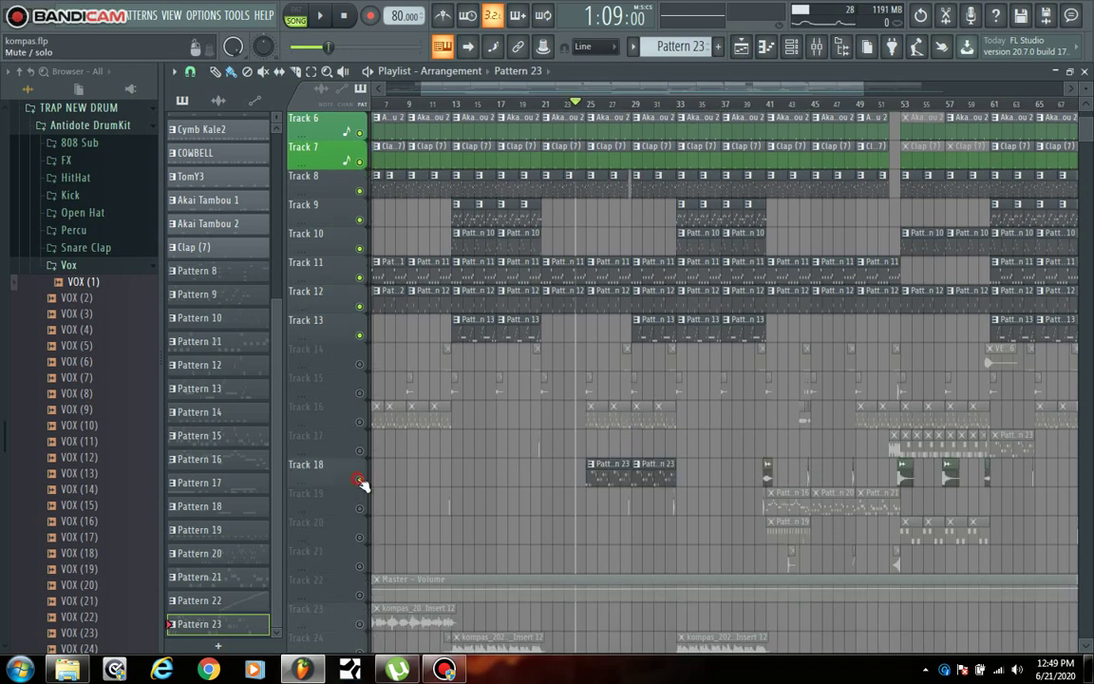
{"action": "left_click", "coordinate": [360, 423]}
{"action": "key", "text": "space"}
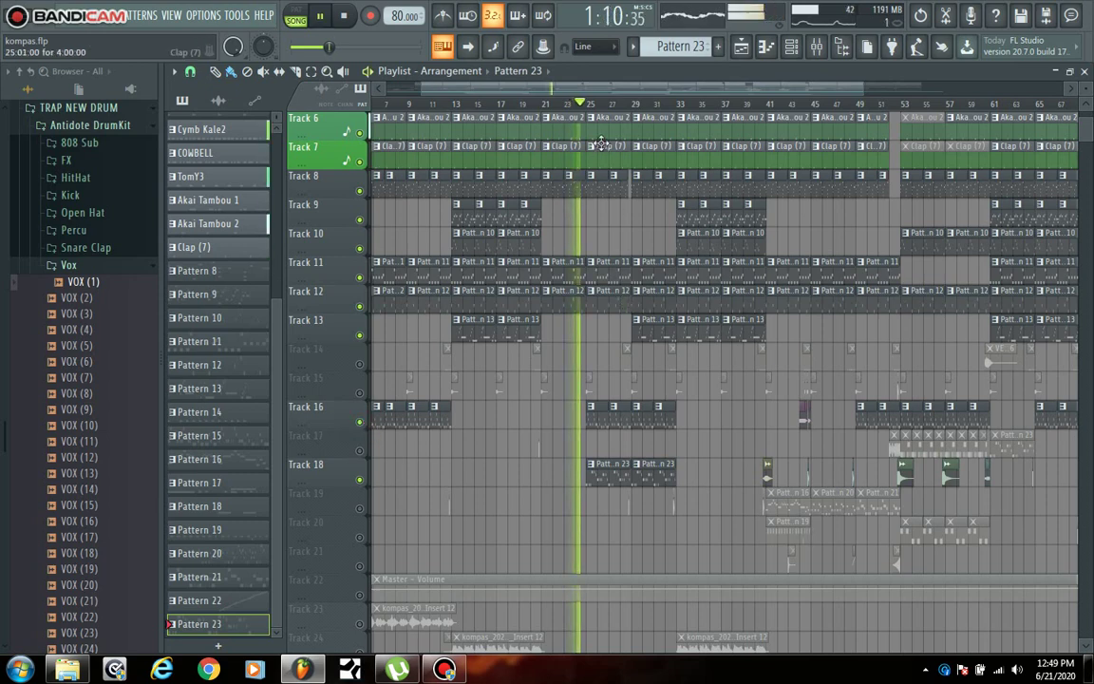
{"action": "scroll", "coordinate": [627, 112], "scroll_direction": "up", "scroll_amount": 1}
{"action": "scroll", "coordinate": [626, 114], "scroll_direction": "up", "scroll_amount": 1}
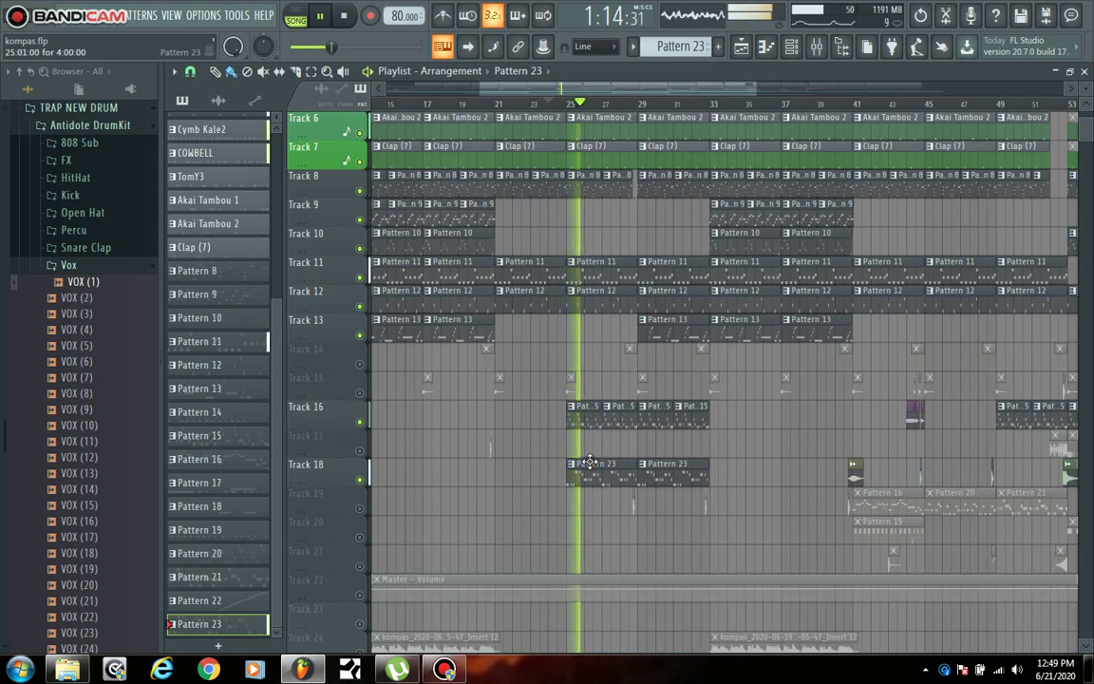
Stop playback, open Pattern 23's notes from Track 18, and inspect the SONOTECH channel's volume envelope and sample settings
{"action": "key", "text": "space"}
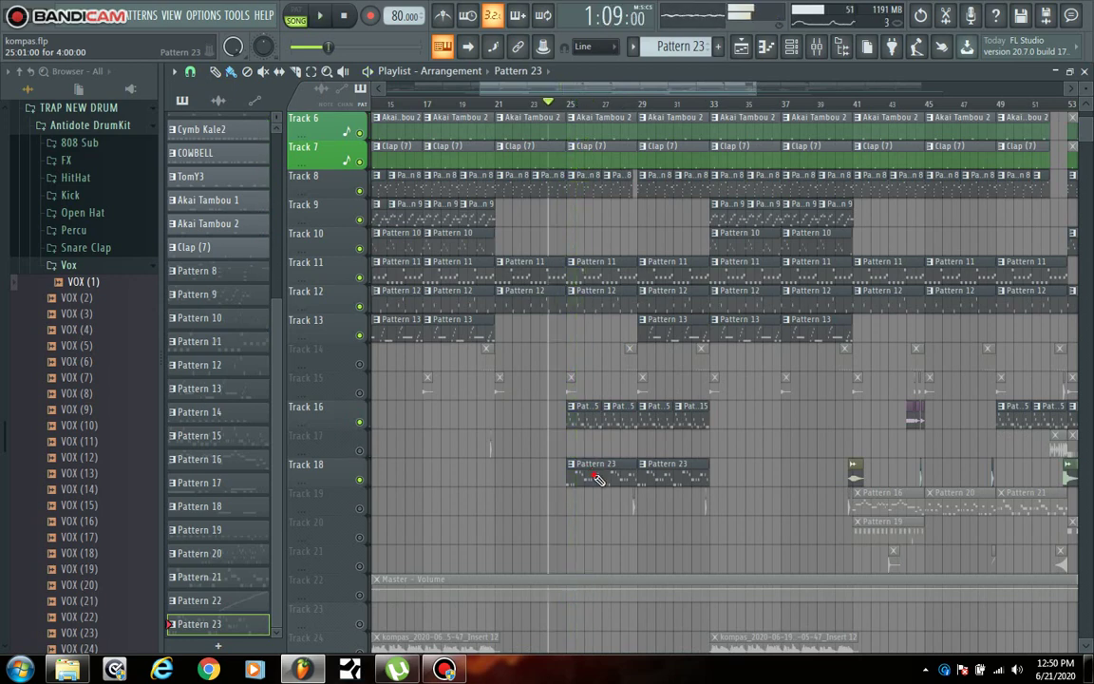
{"action": "double_click", "coordinate": [588, 462]}
{"action": "left_click", "coordinate": [789, 46]}
{"action": "left_click", "coordinate": [451, 482]}
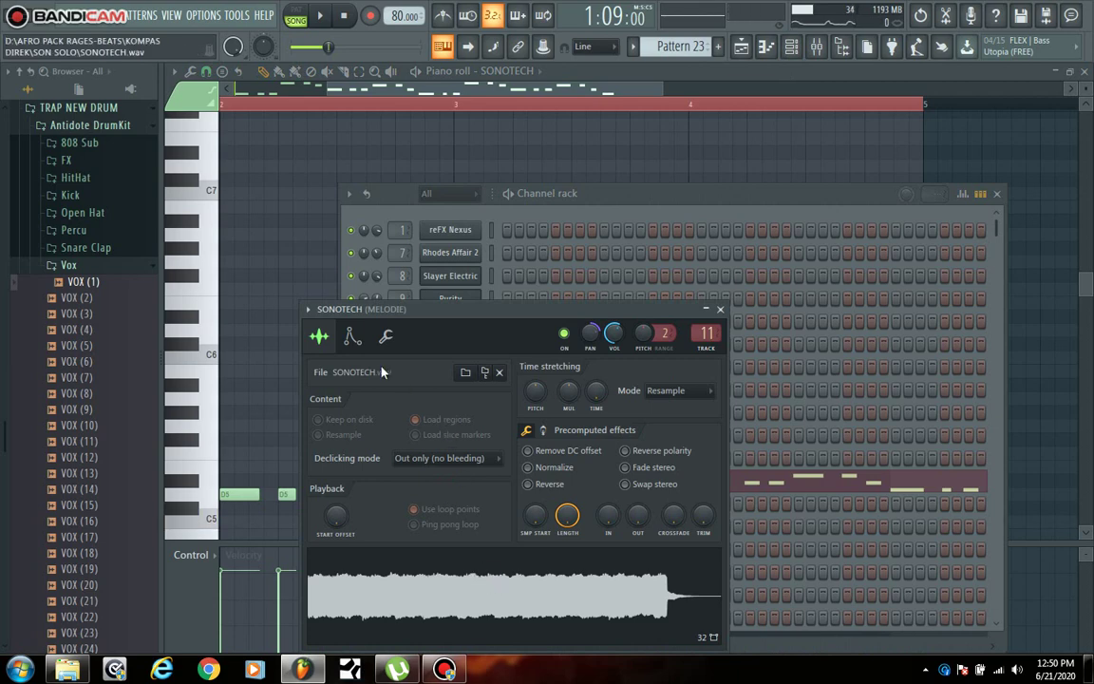
{"action": "left_click", "coordinate": [354, 339]}
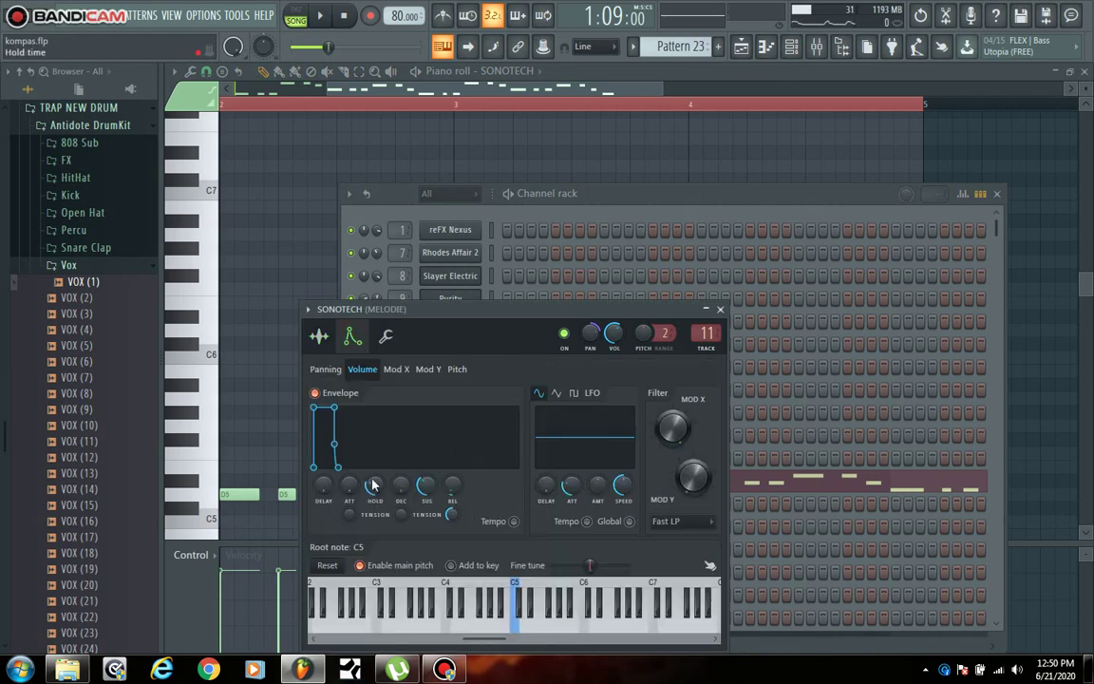
{"action": "left_click", "coordinate": [321, 338]}
{"action": "left_click", "coordinate": [587, 480]}
{"action": "left_click", "coordinate": [586, 480]}
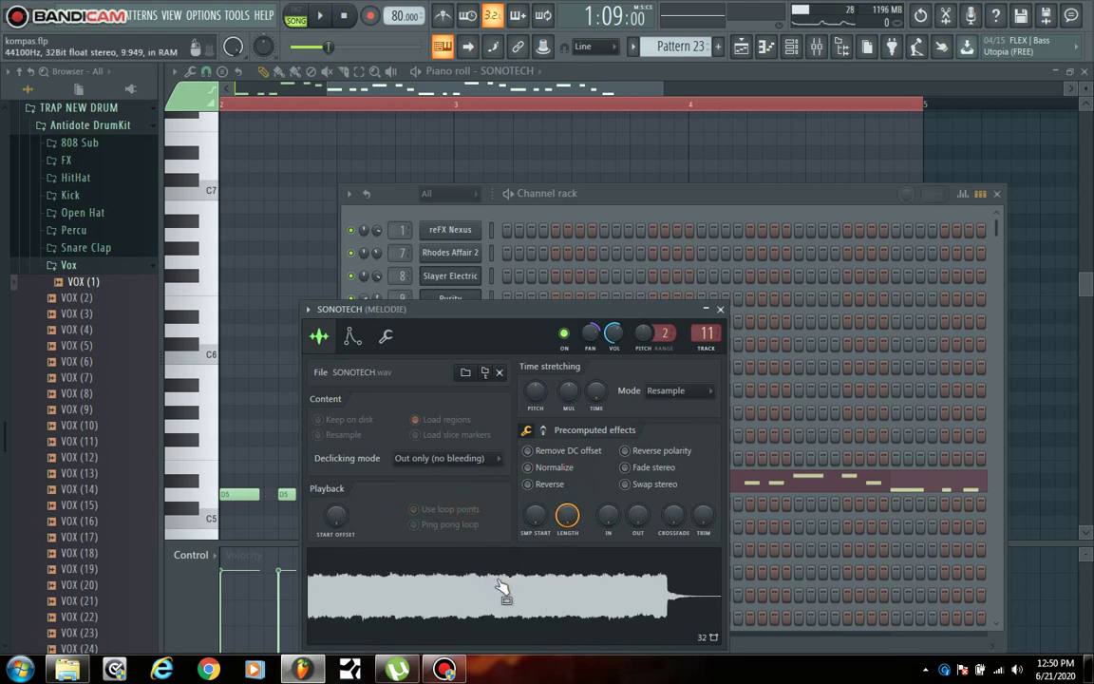
{"action": "left_click", "coordinate": [719, 310]}
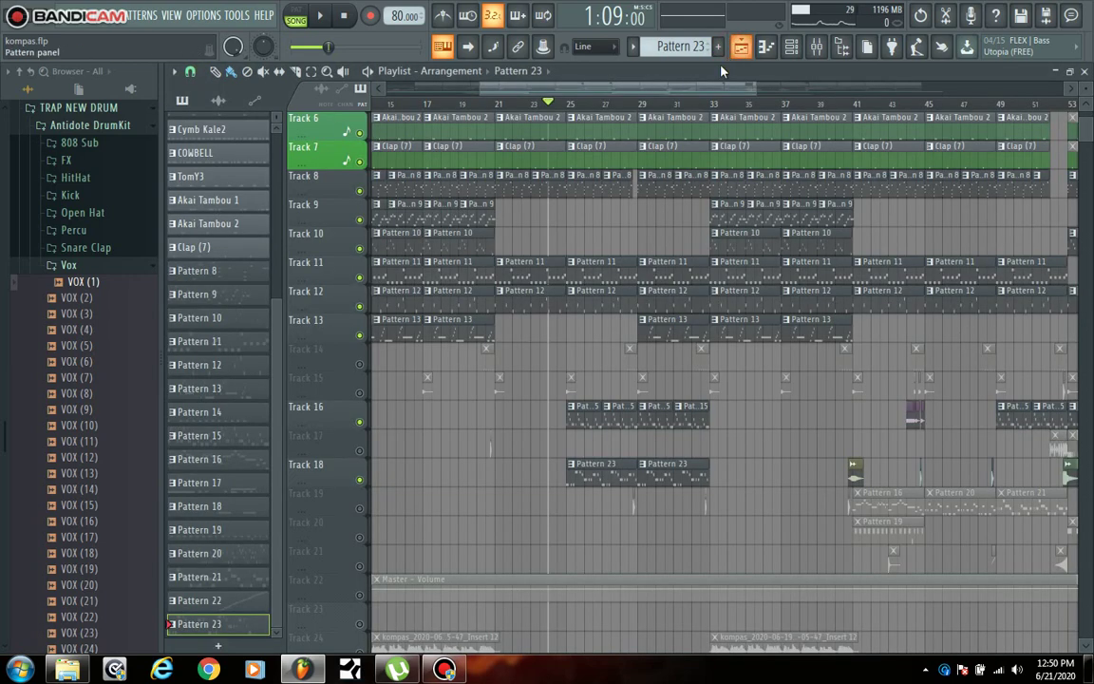
Return to the playlist and unmute Tracks 17, 19, 14, 15 and 20 around bars 29 to 67
{"action": "key", "text": "F5"}
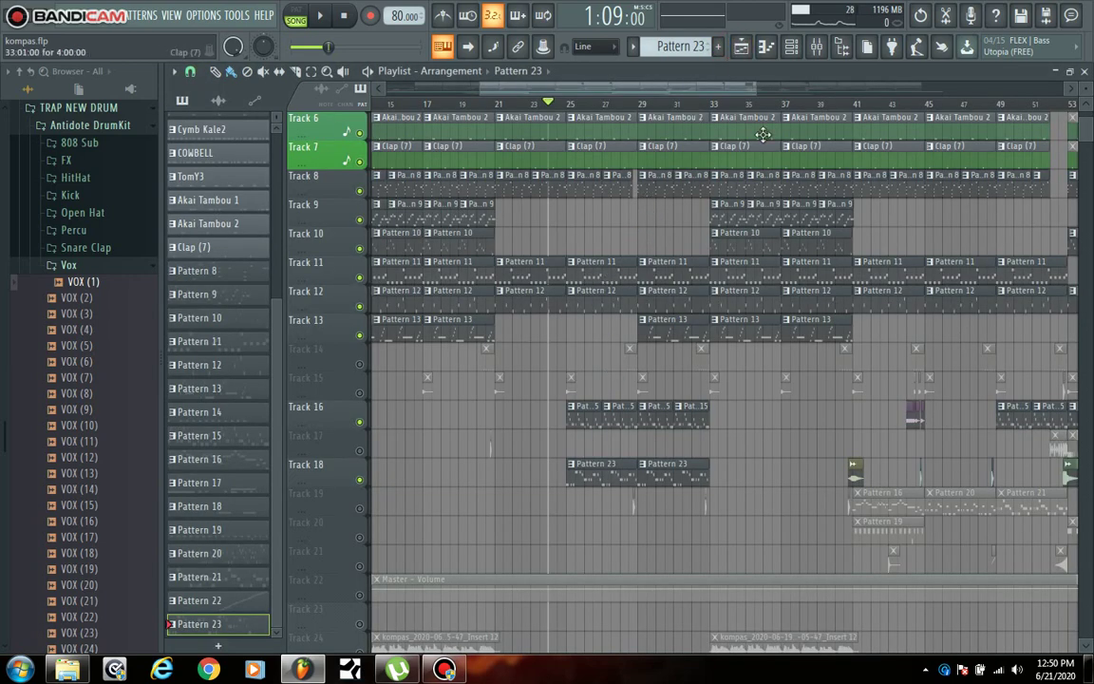
{"action": "left_click", "coordinate": [752, 91]}
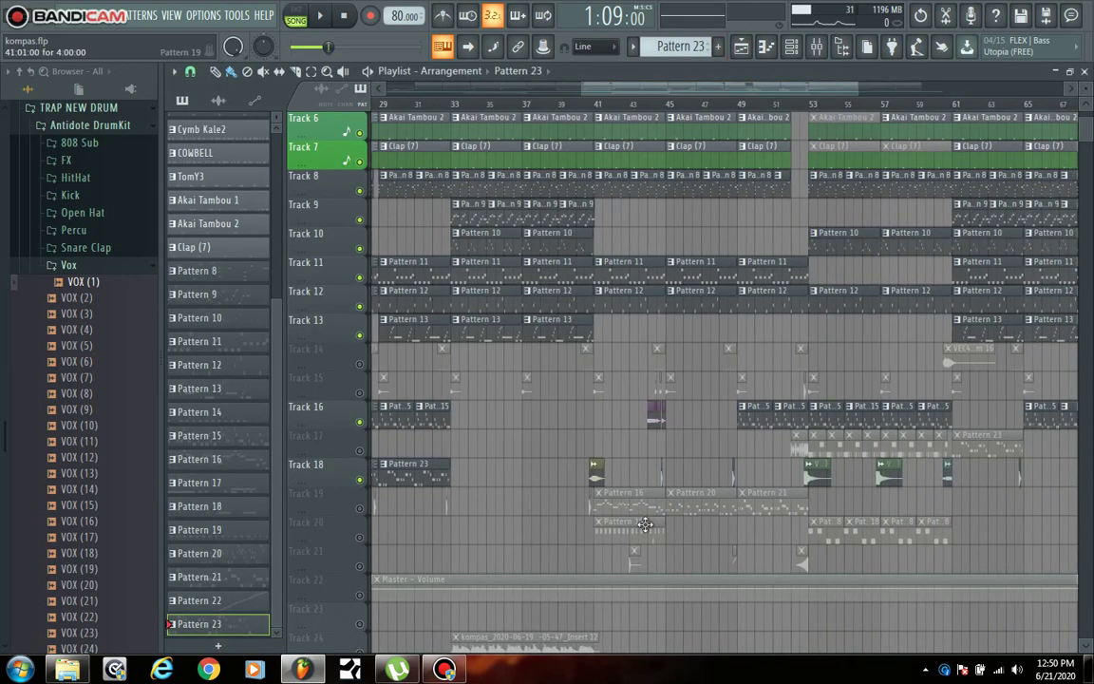
{"action": "left_click", "coordinate": [360, 451]}
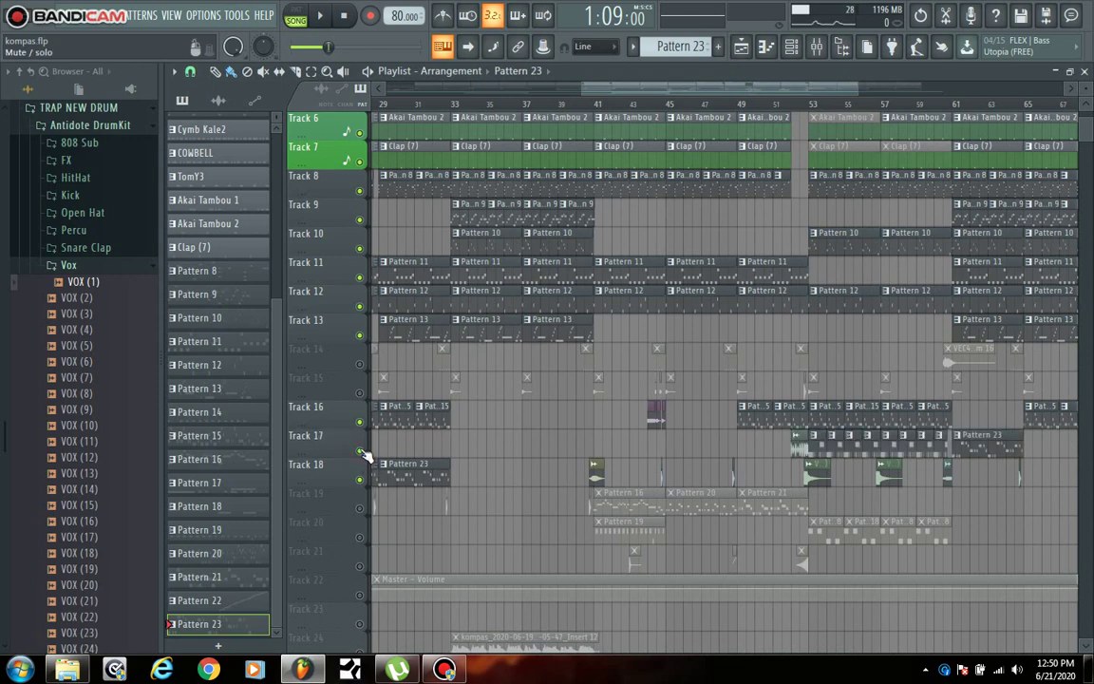
{"action": "left_click", "coordinate": [360, 508]}
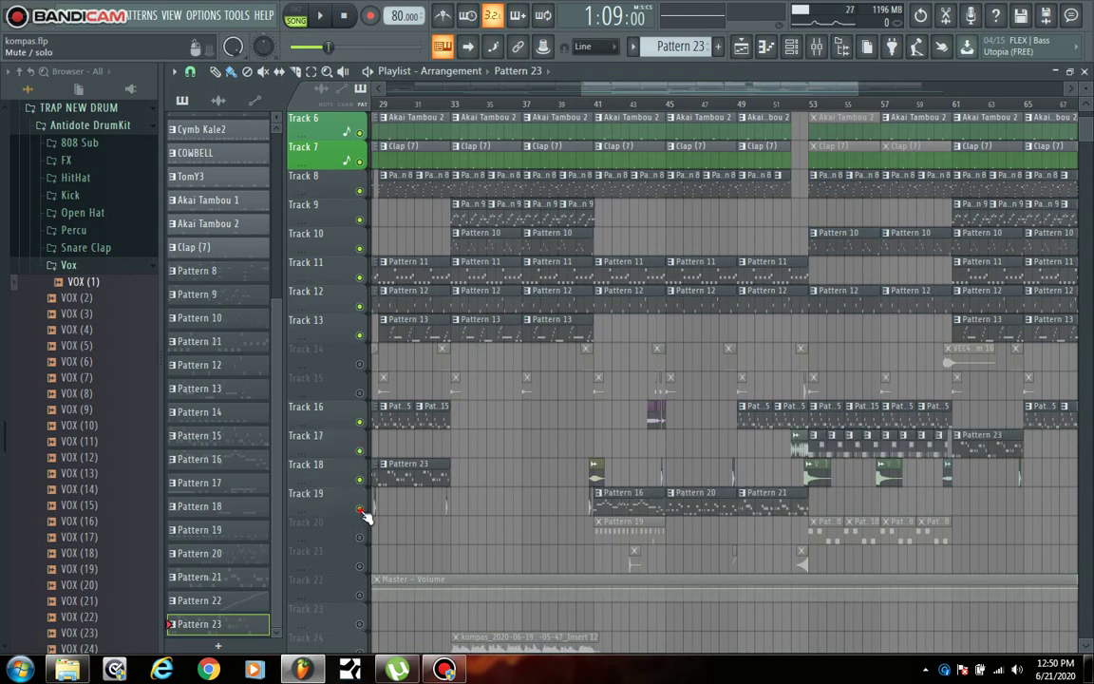
{"action": "left_click", "coordinate": [360, 365]}
{"action": "left_click", "coordinate": [358, 392]}
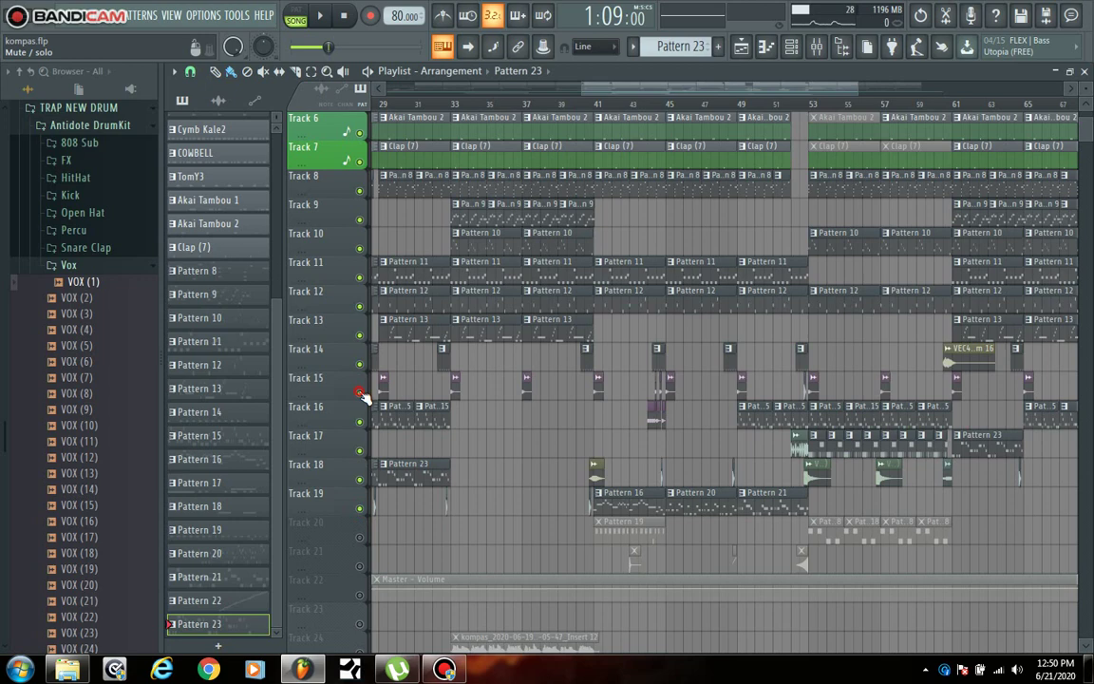
{"action": "left_click", "coordinate": [359, 536]}
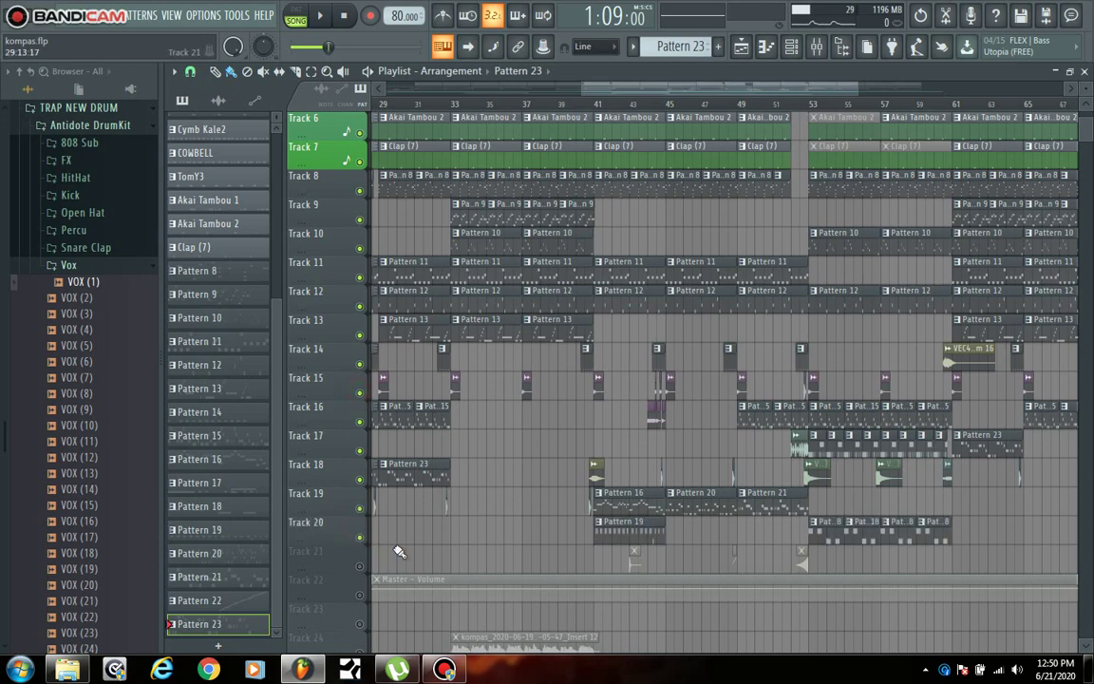
Play the song from about bar 40, unmute Track 21 during playback, and stop after listening to the section
{"action": "left_click", "coordinate": [584, 103]}
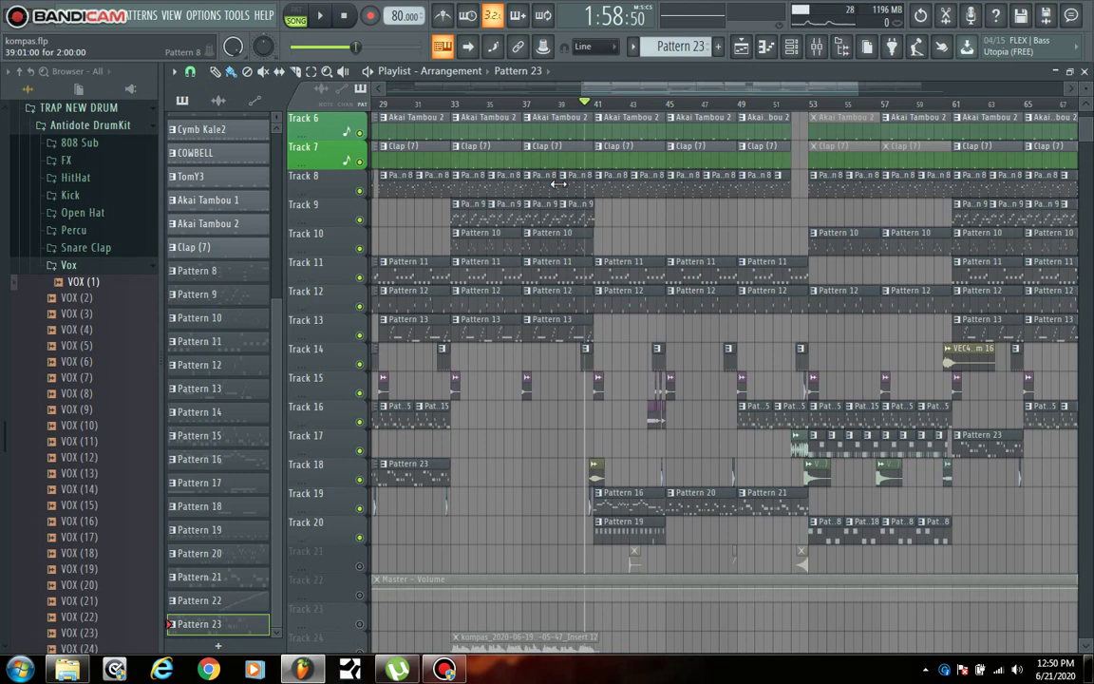
{"action": "key", "text": "space"}
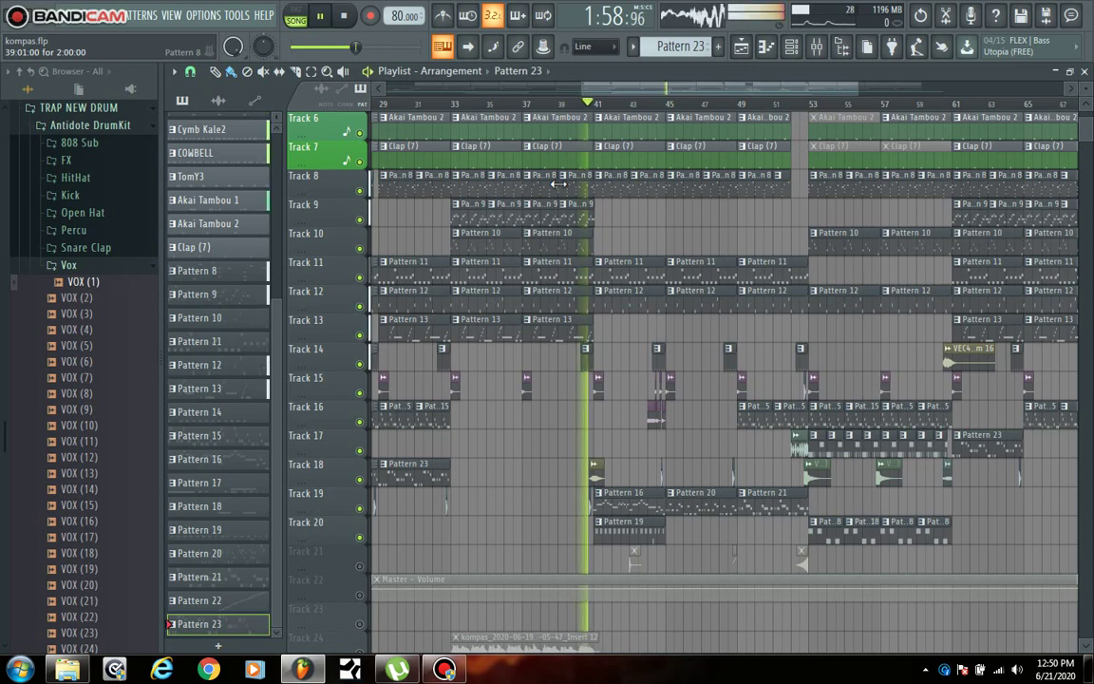
{"action": "scroll", "coordinate": [826, 408], "scroll_direction": "down", "scroll_amount": 5}
{"action": "scroll", "coordinate": [826, 409], "scroll_direction": "up", "scroll_amount": 4}
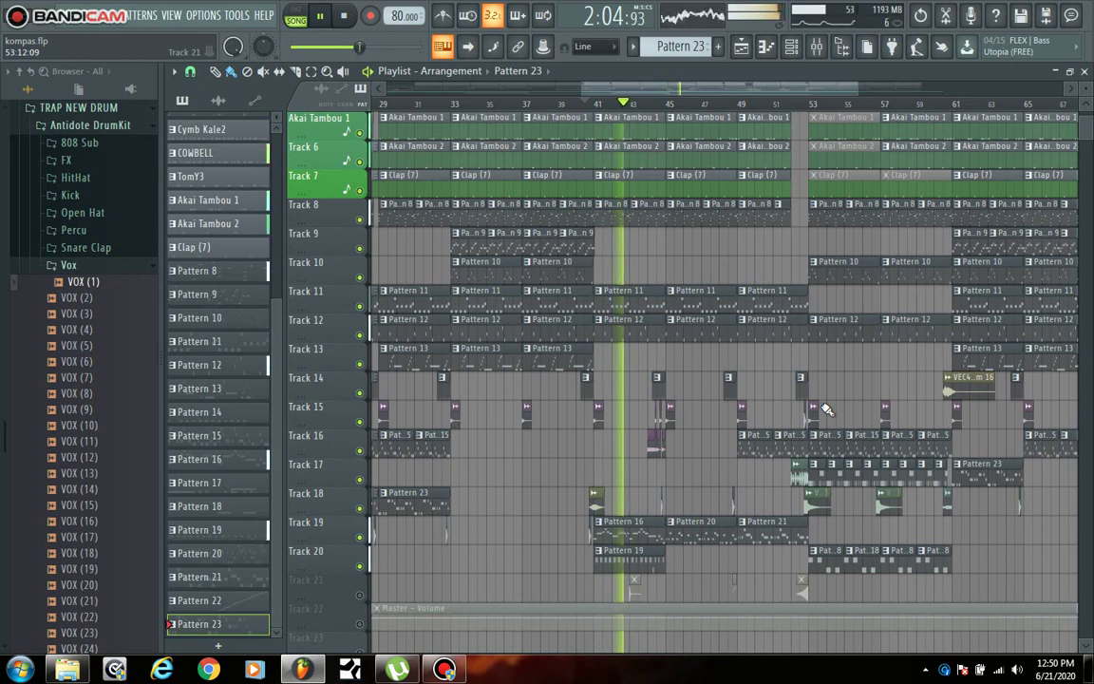
{"action": "scroll", "coordinate": [826, 408], "scroll_direction": "down", "scroll_amount": 4}
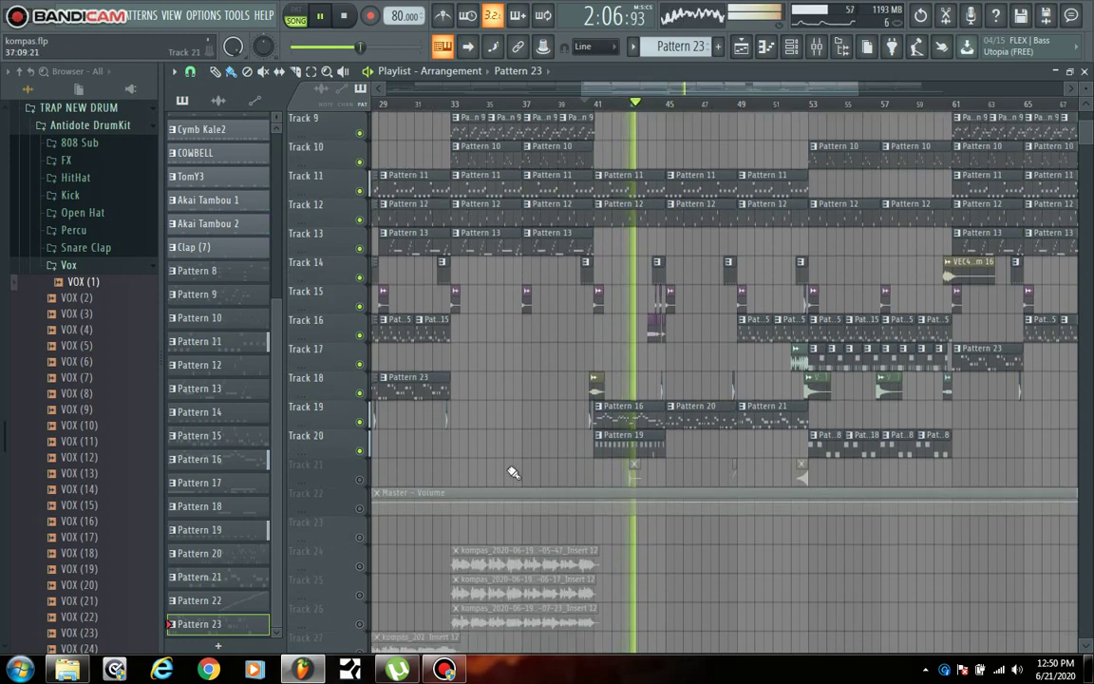
{"action": "left_click", "coordinate": [359, 480]}
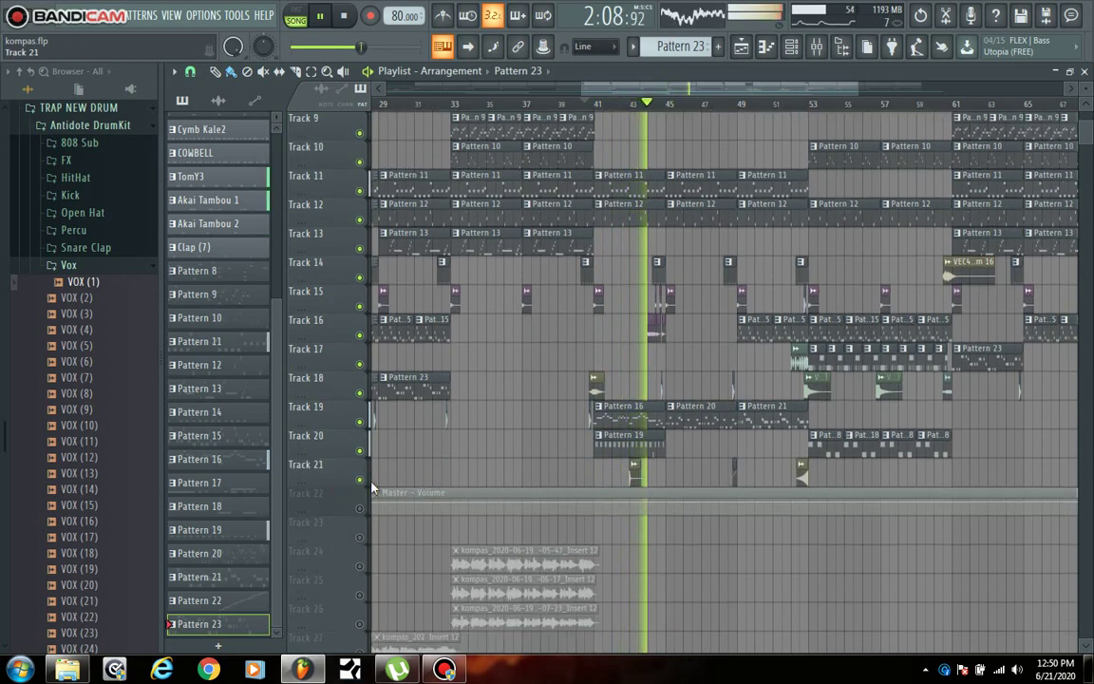
{"action": "scroll", "coordinate": [846, 400], "scroll_direction": "up", "scroll_amount": 2}
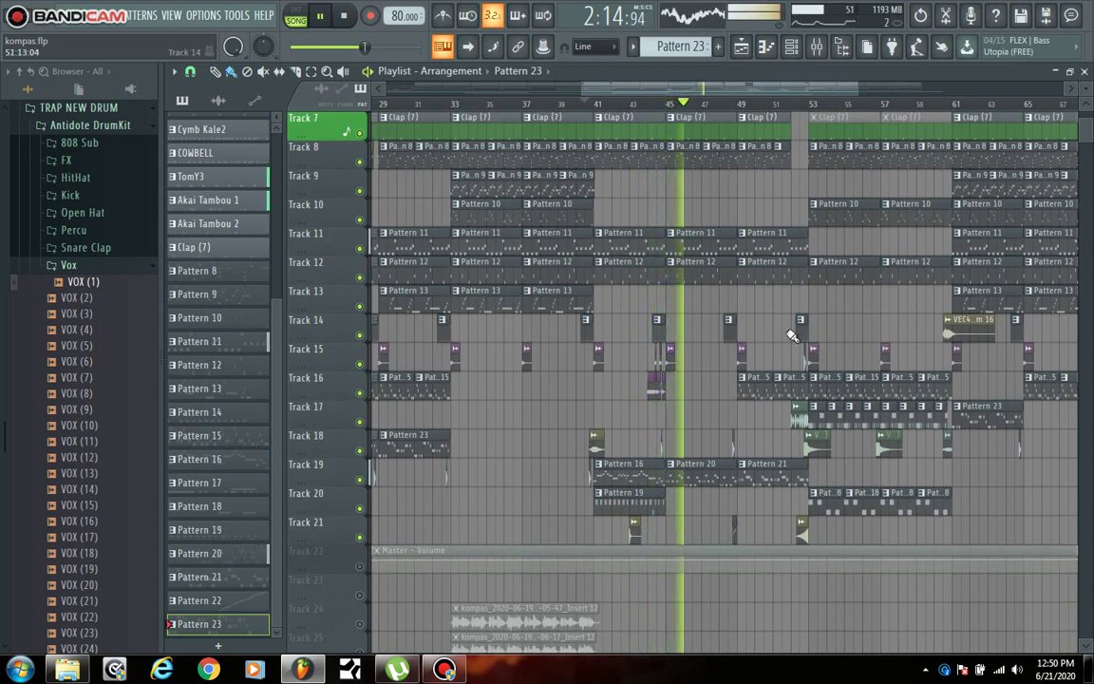
{"action": "key", "text": "space"}
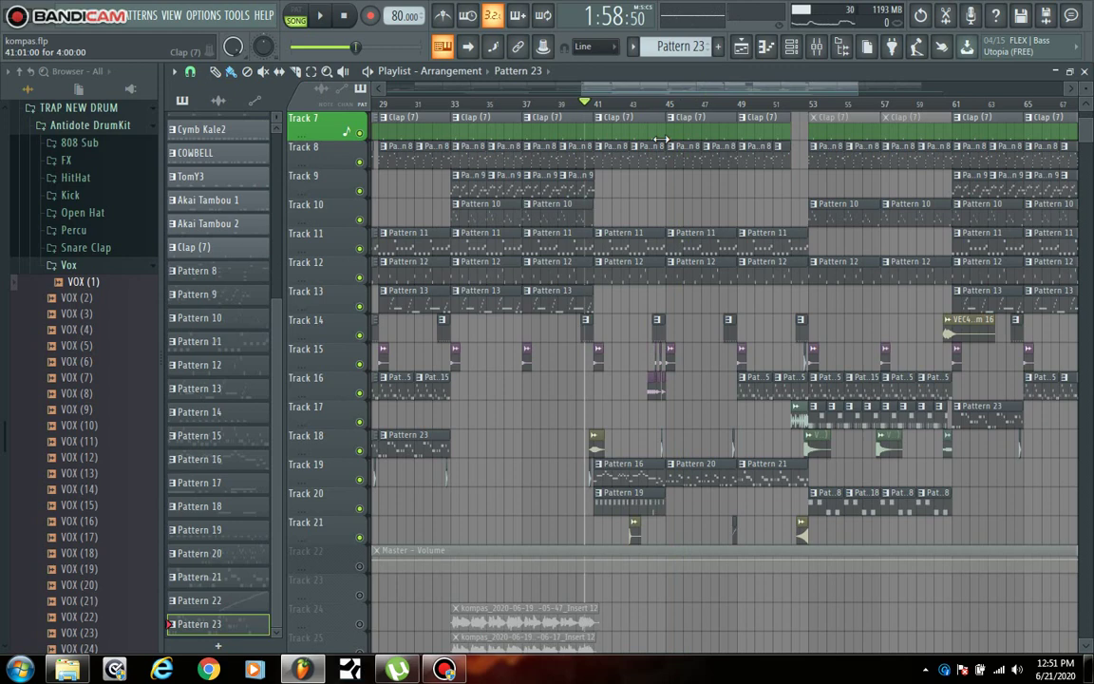
Open Pattern 16's notes from Track 19 with the channel rack shown, and play the pattern on its own
{"action": "double_click", "coordinate": [628, 477]}
{"action": "left_click", "coordinate": [792, 48]}
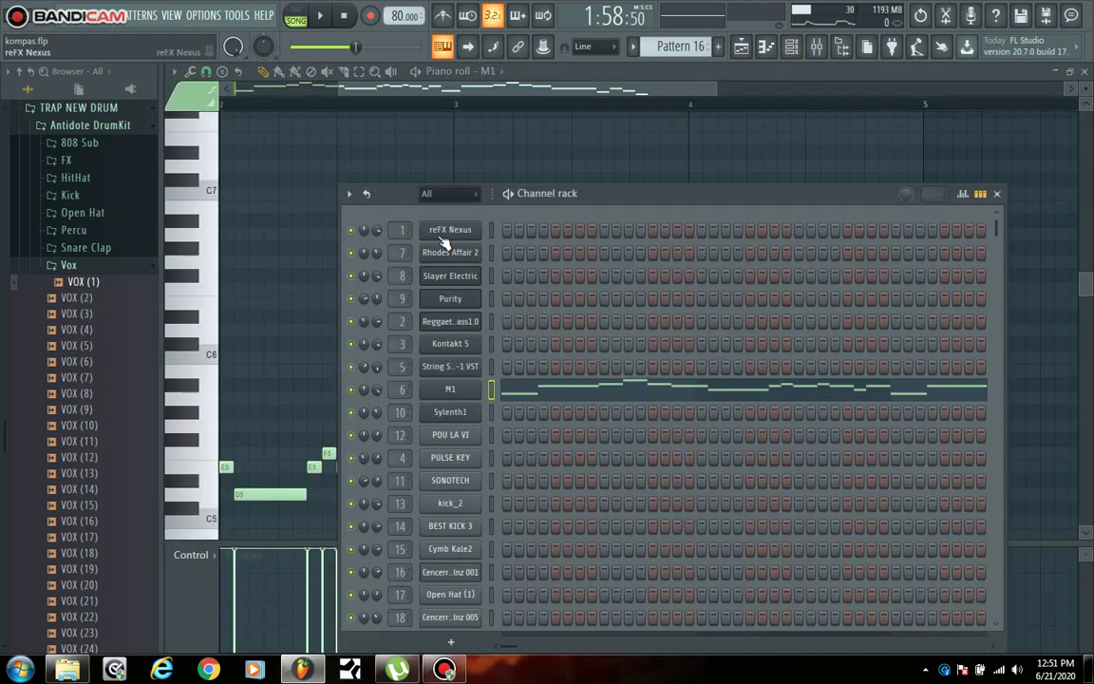
{"action": "left_click", "coordinate": [295, 15]}
{"action": "left_click", "coordinate": [320, 15]}
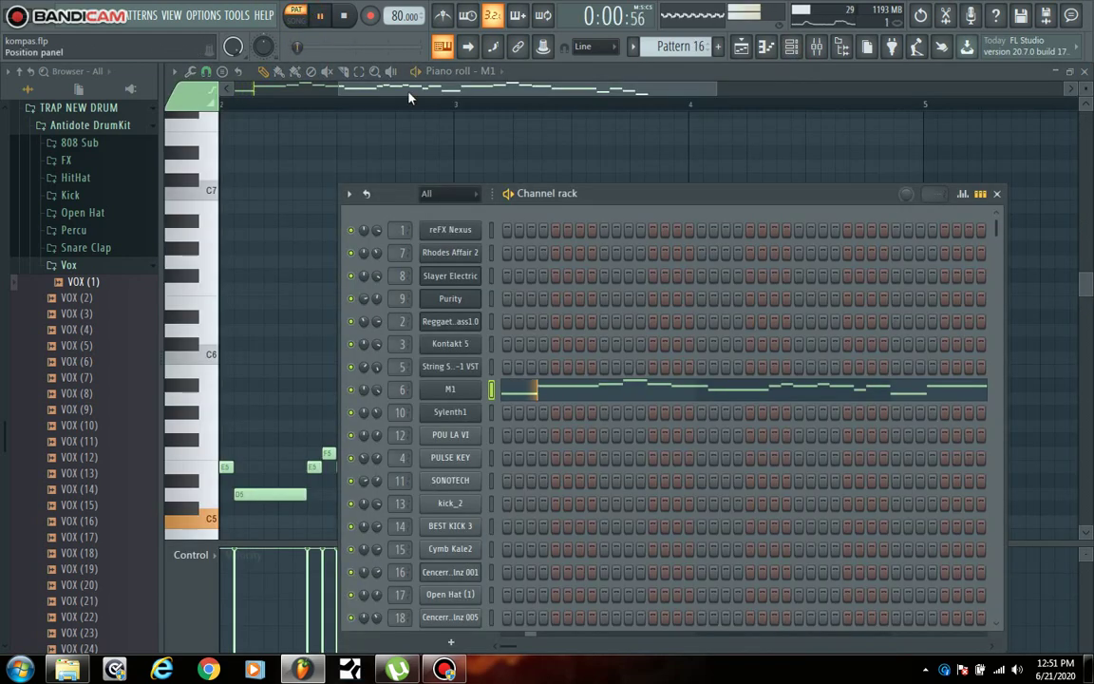
Examine the M1 channel's EthnoLead5 instrument and its sound browser while the pattern plays, then close the plugin and stop playback
{"action": "left_click", "coordinate": [448, 388]}
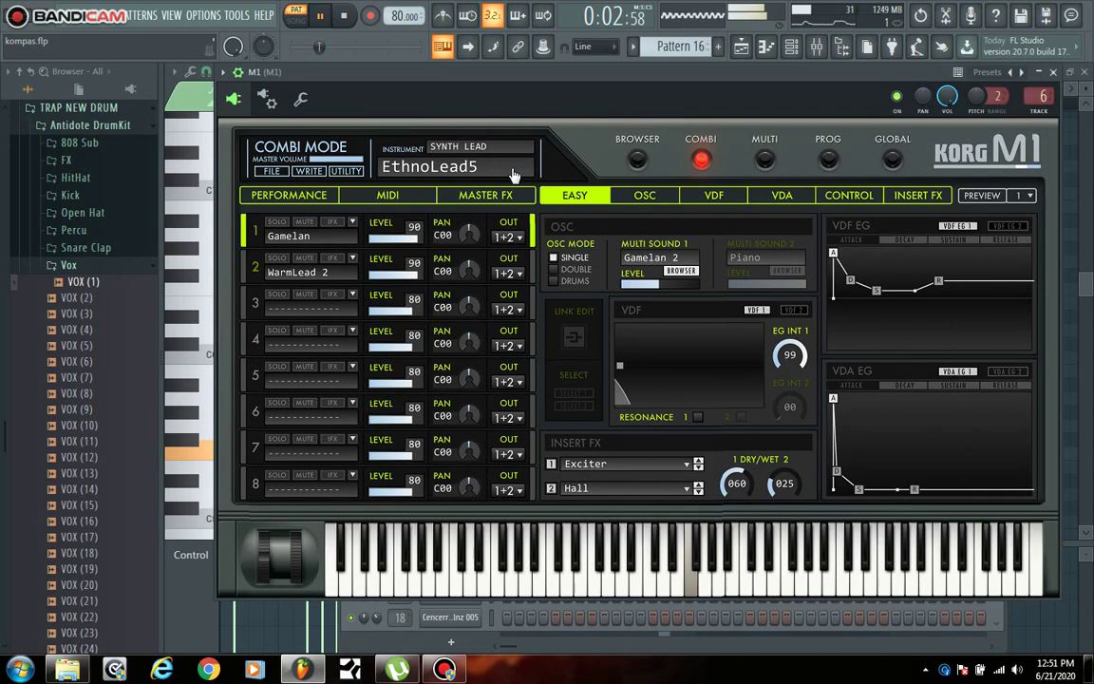
{"action": "left_click", "coordinate": [634, 159]}
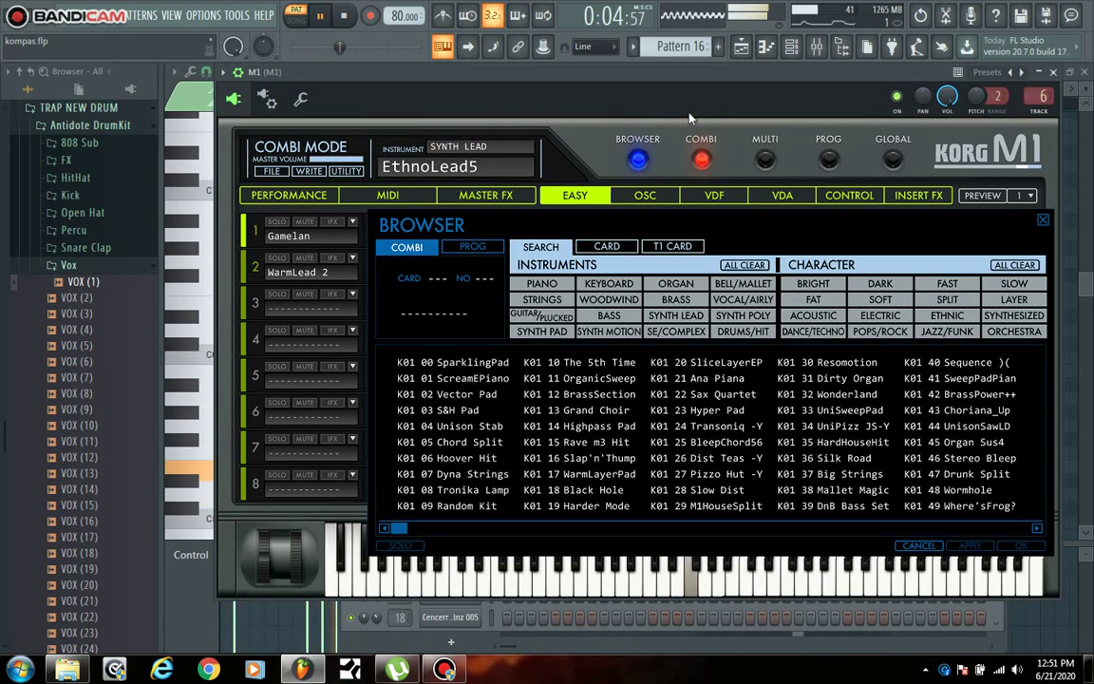
{"action": "left_click_drag", "start_coordinate": [711, 81], "coordinate": [573, 70]}
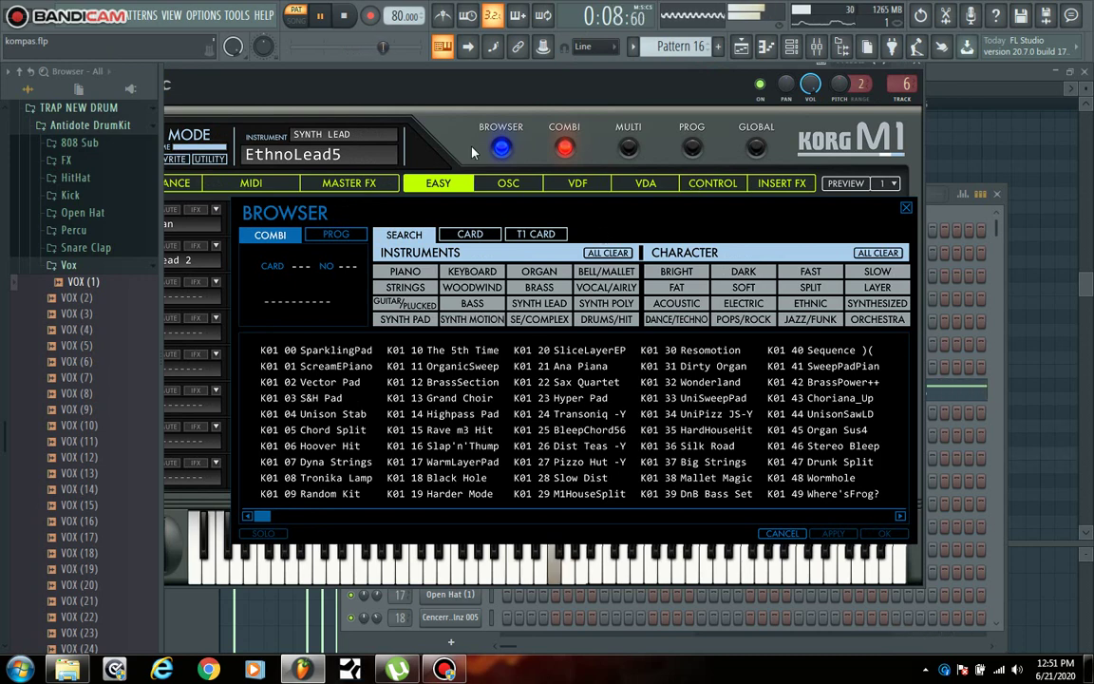
{"action": "left_click", "coordinate": [501, 148]}
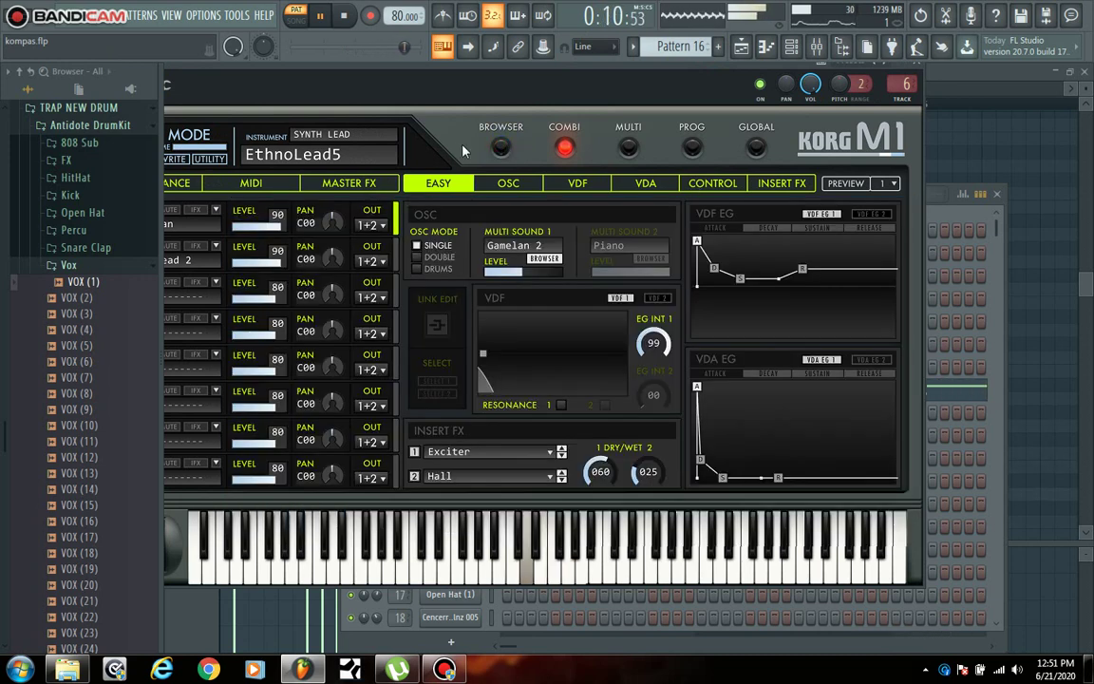
{"action": "left_click", "coordinate": [921, 75]}
{"action": "key", "text": "space"}
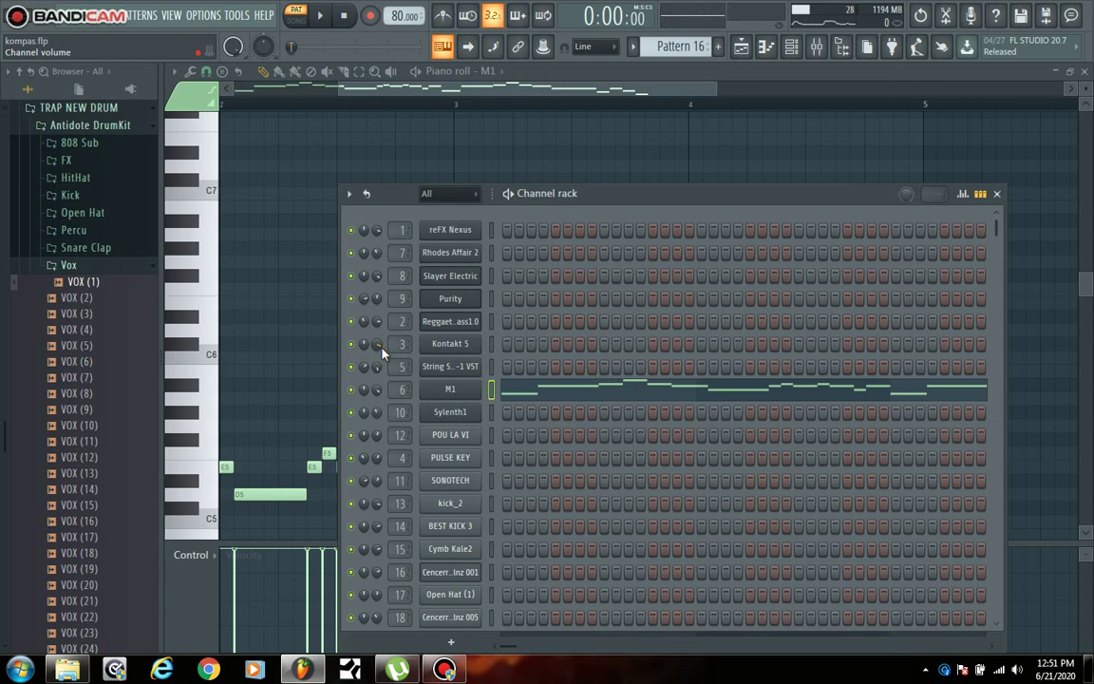
Open Pattern 20 from Track 19, view its POU LA VI notes in the piano roll, and play them from bar 3
{"action": "key", "text": "F5"}
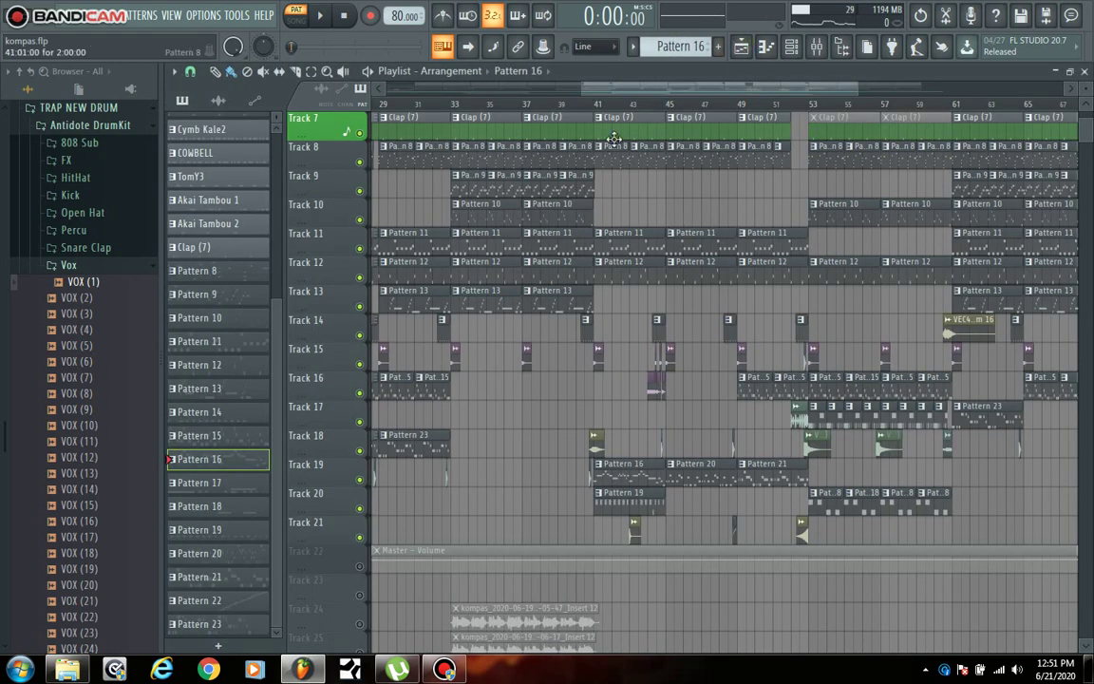
{"action": "double_click", "coordinate": [704, 470]}
{"action": "left_click", "coordinate": [791, 46]}
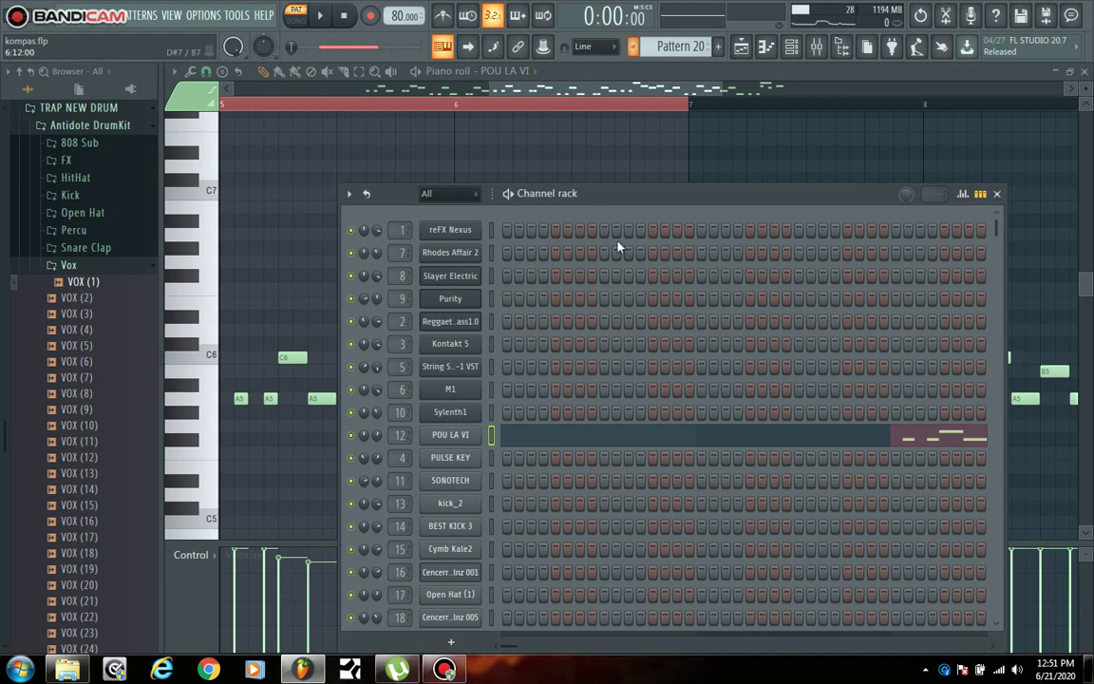
{"action": "left_click", "coordinate": [891, 441]}
{"action": "left_click", "coordinate": [890, 440]}
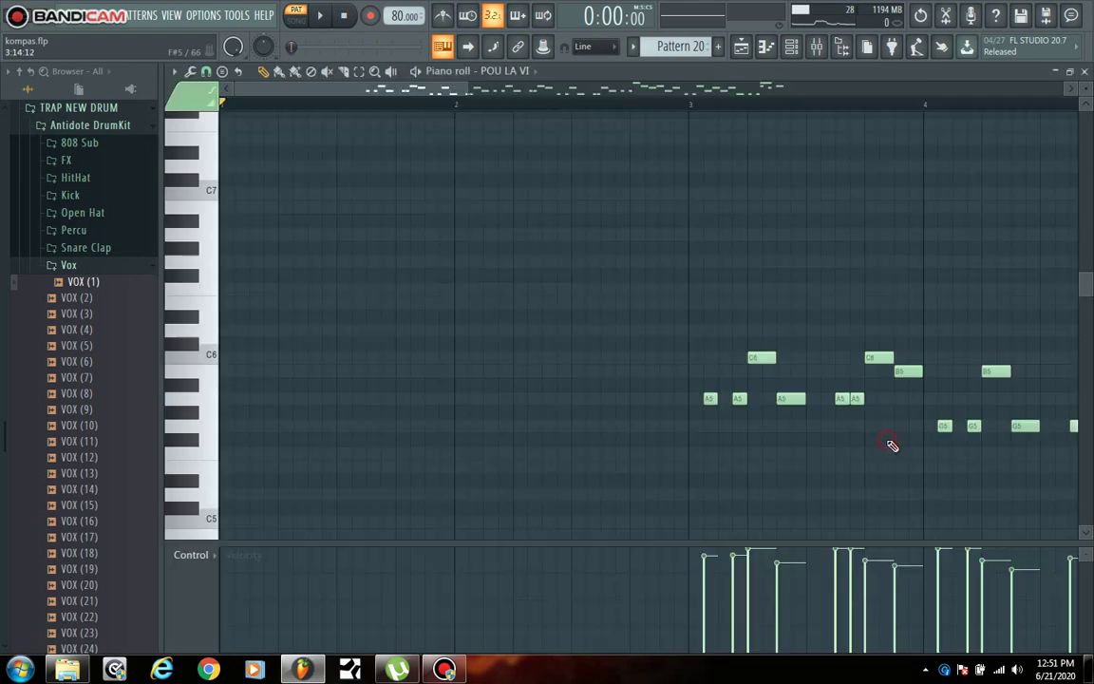
{"action": "left_click", "coordinate": [725, 103]}
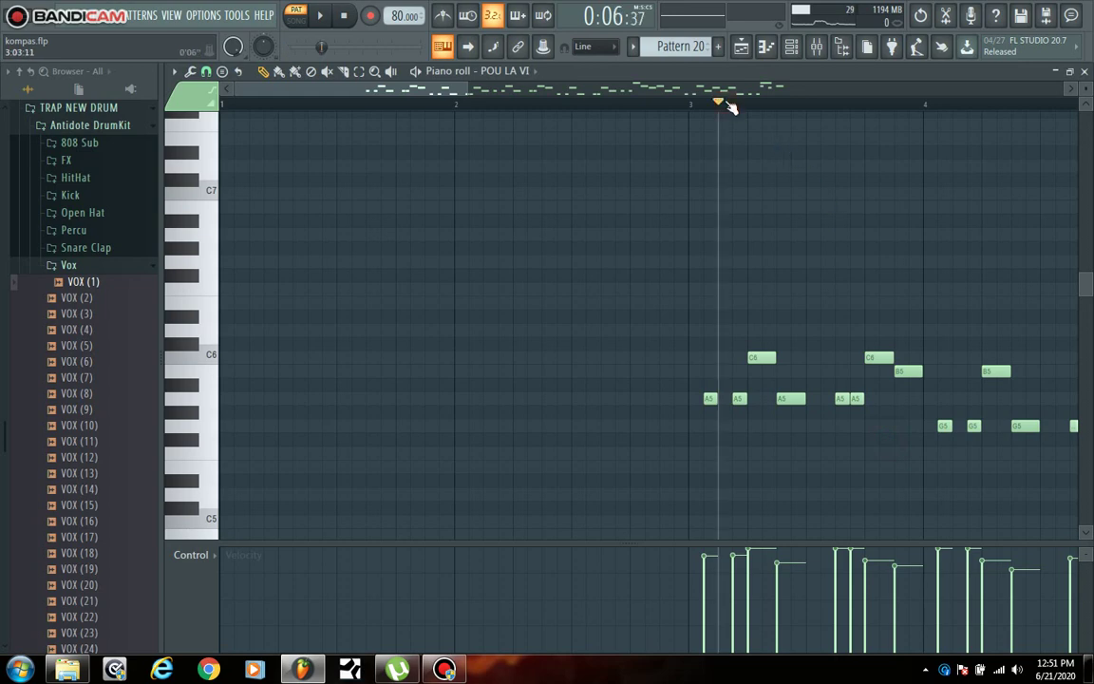
{"action": "key", "text": "space"}
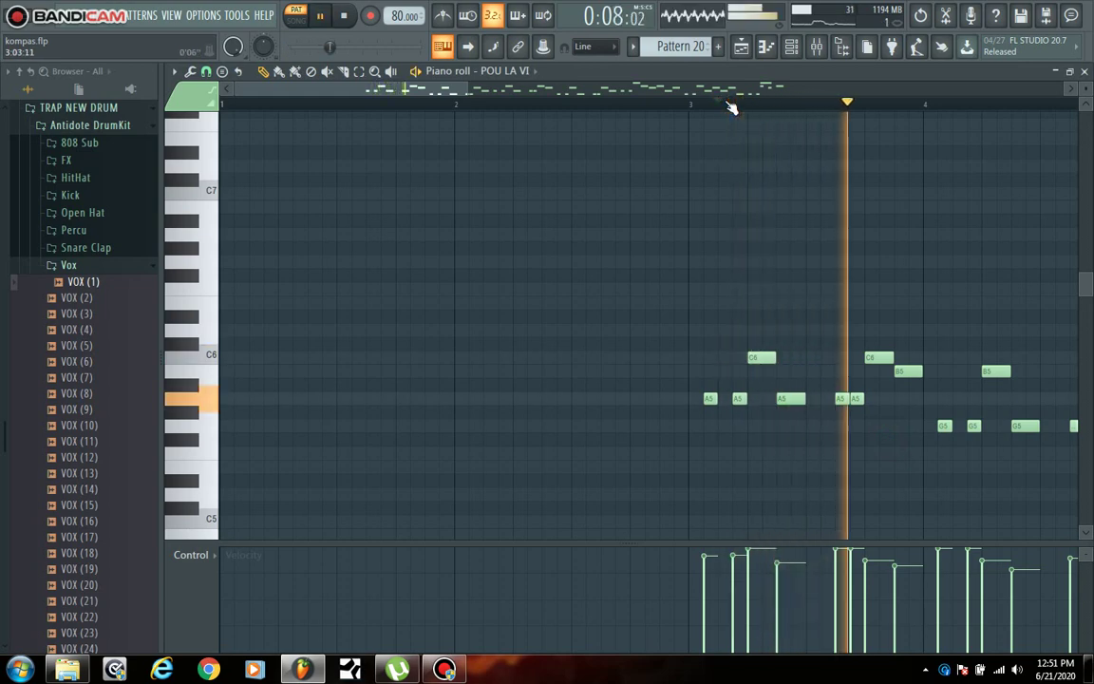
{"action": "key", "text": "space"}
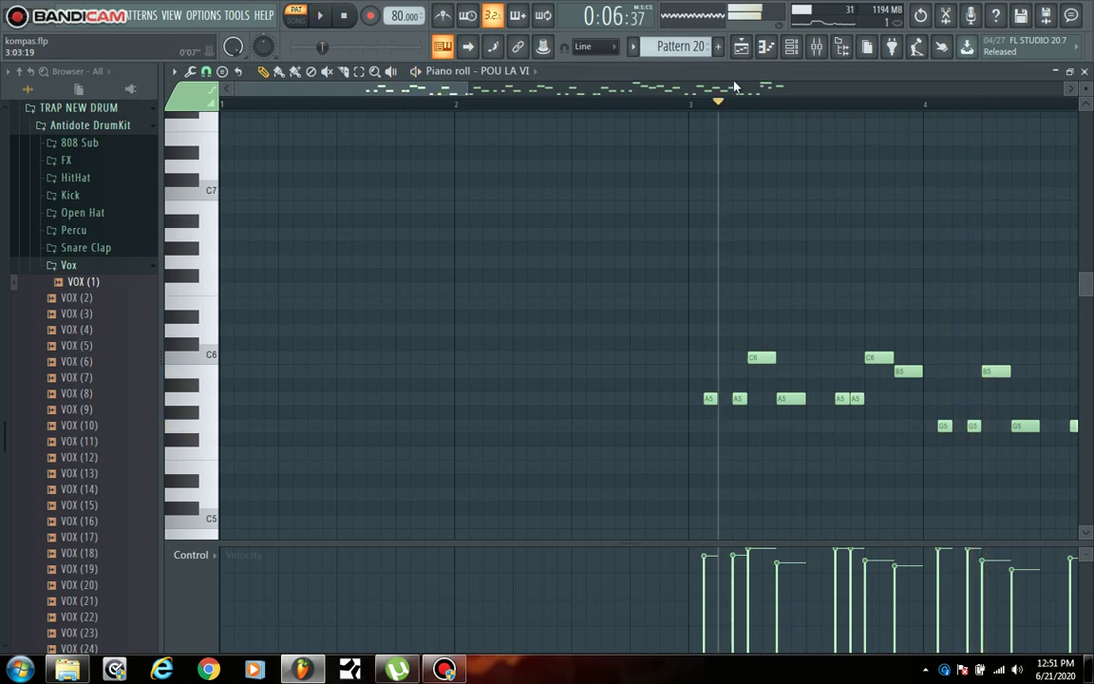
Return to the playlist, play the song from bar 49, and widen the timeline view to include the song's ending
{"action": "left_click", "coordinate": [741, 48]}
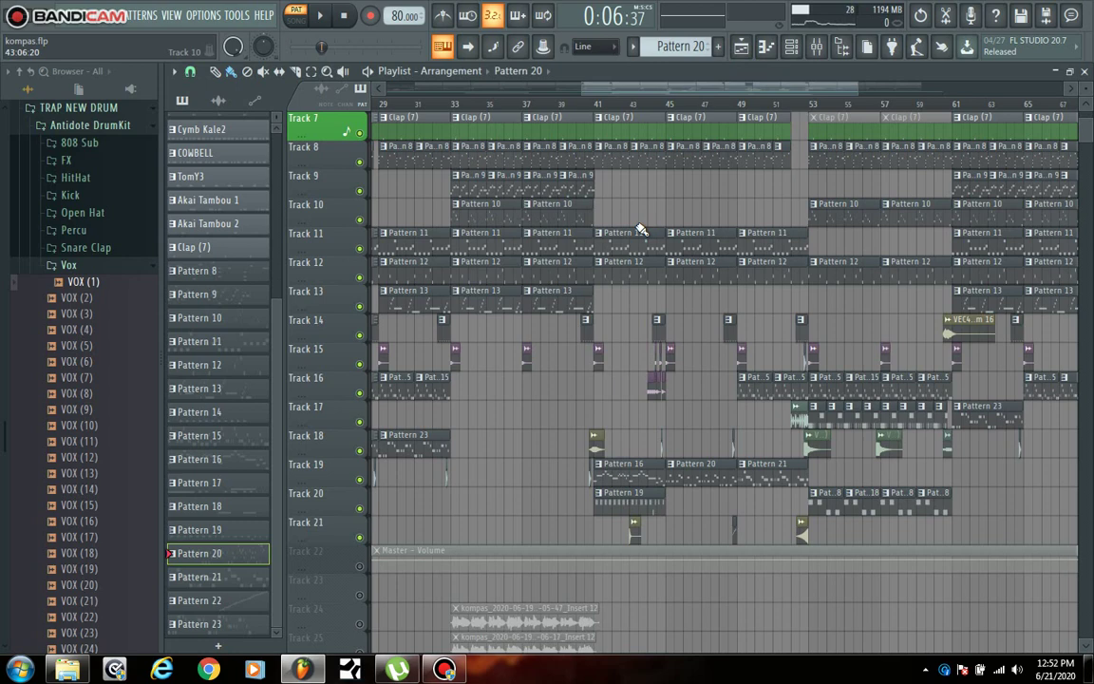
{"action": "left_click", "coordinate": [741, 103]}
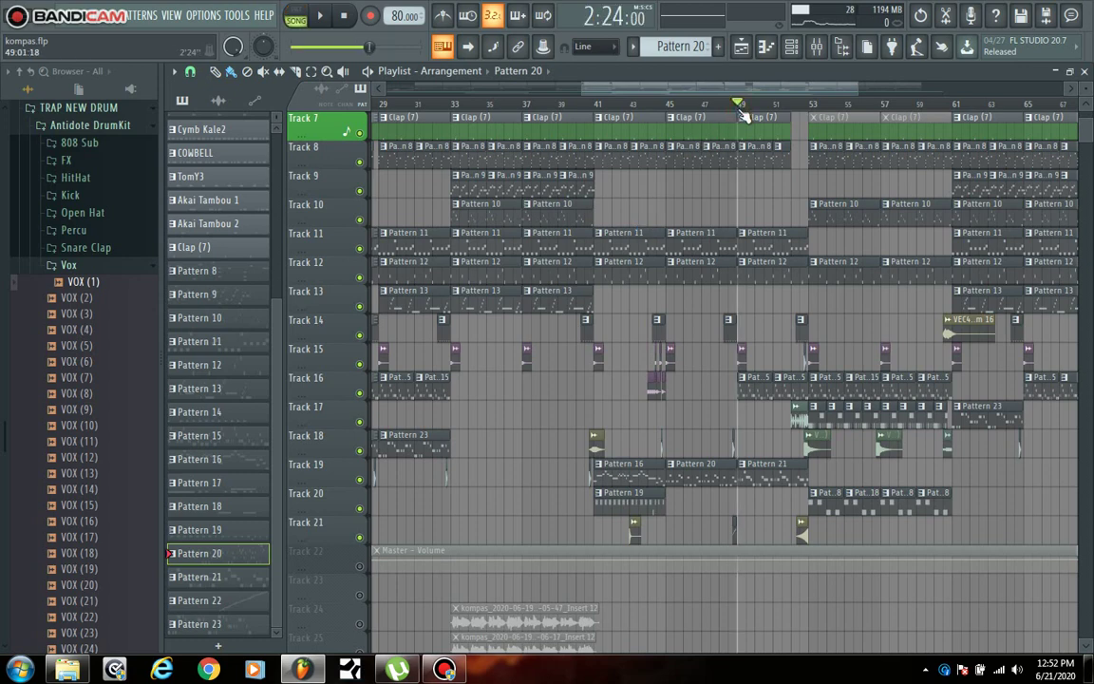
{"action": "key", "text": "space"}
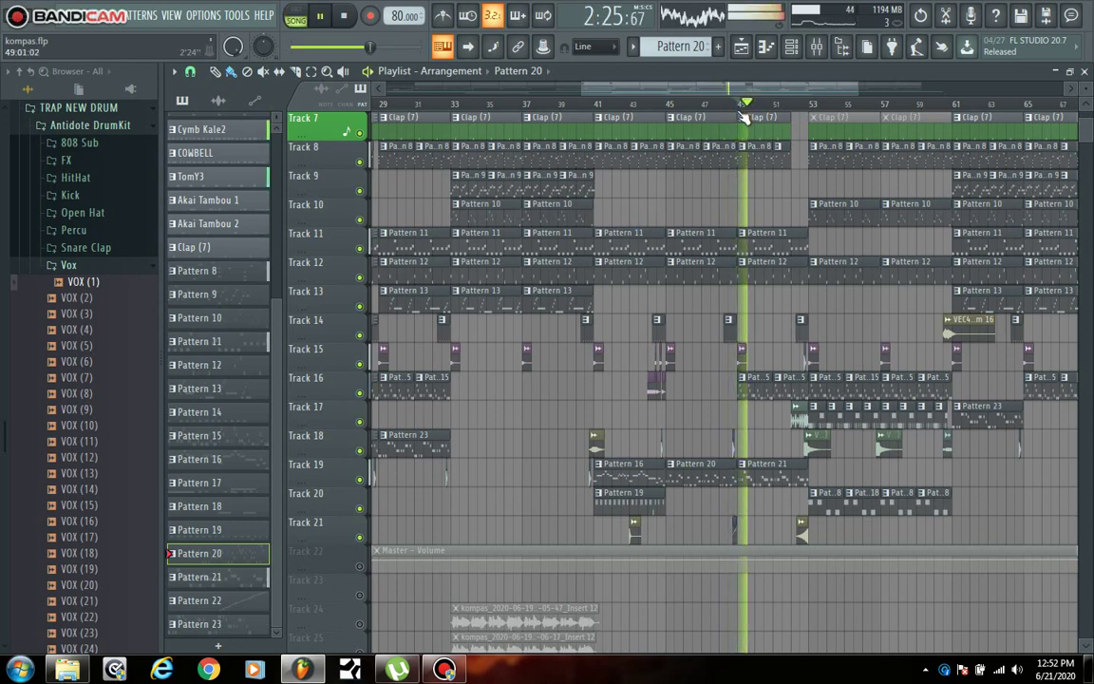
{"action": "left_click_drag", "start_coordinate": [853, 86], "coordinate": [993, 127]}
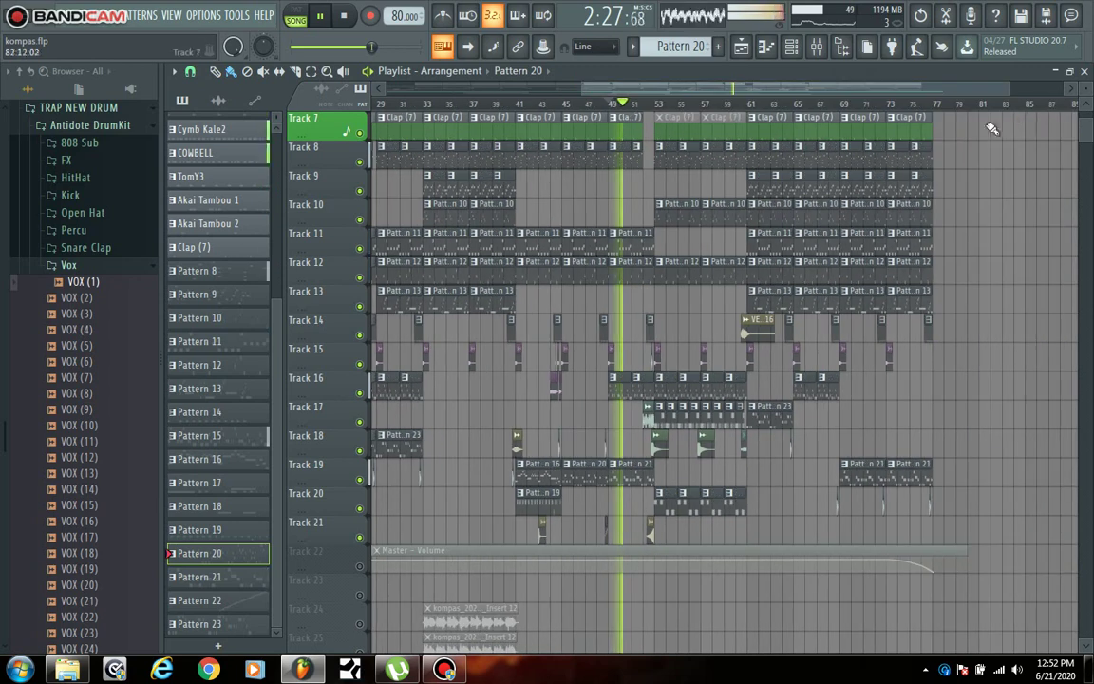
Stop the current playback, then play the song from bar 52 for a short stretch and stop it
{"action": "key", "text": "space"}
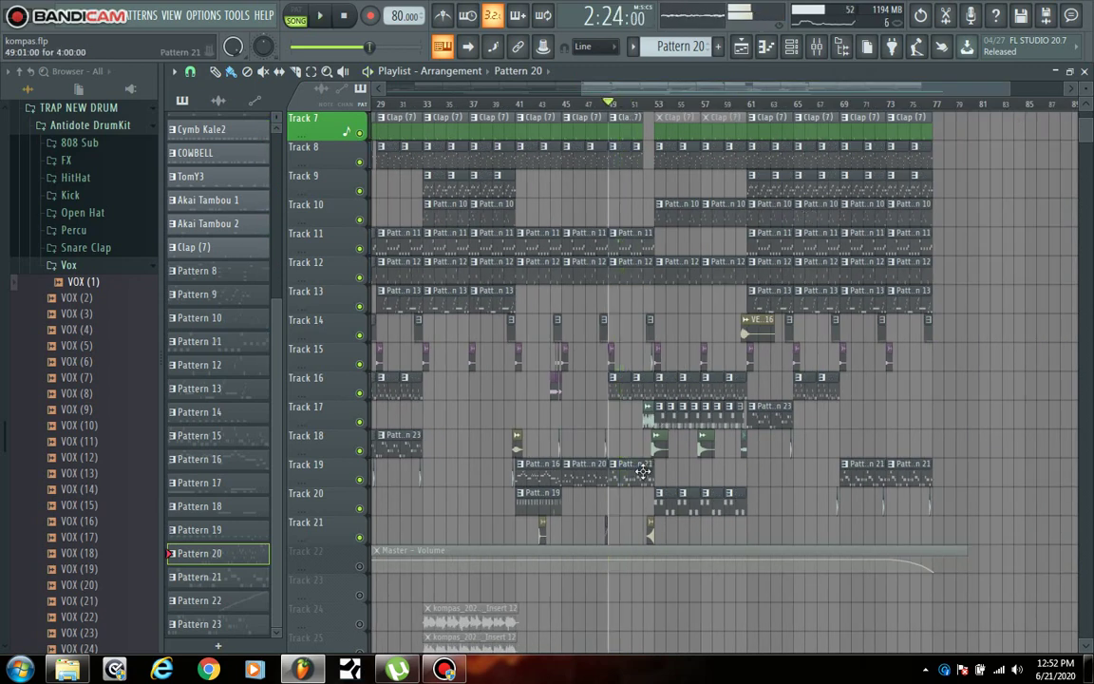
{"action": "left_click", "coordinate": [645, 102]}
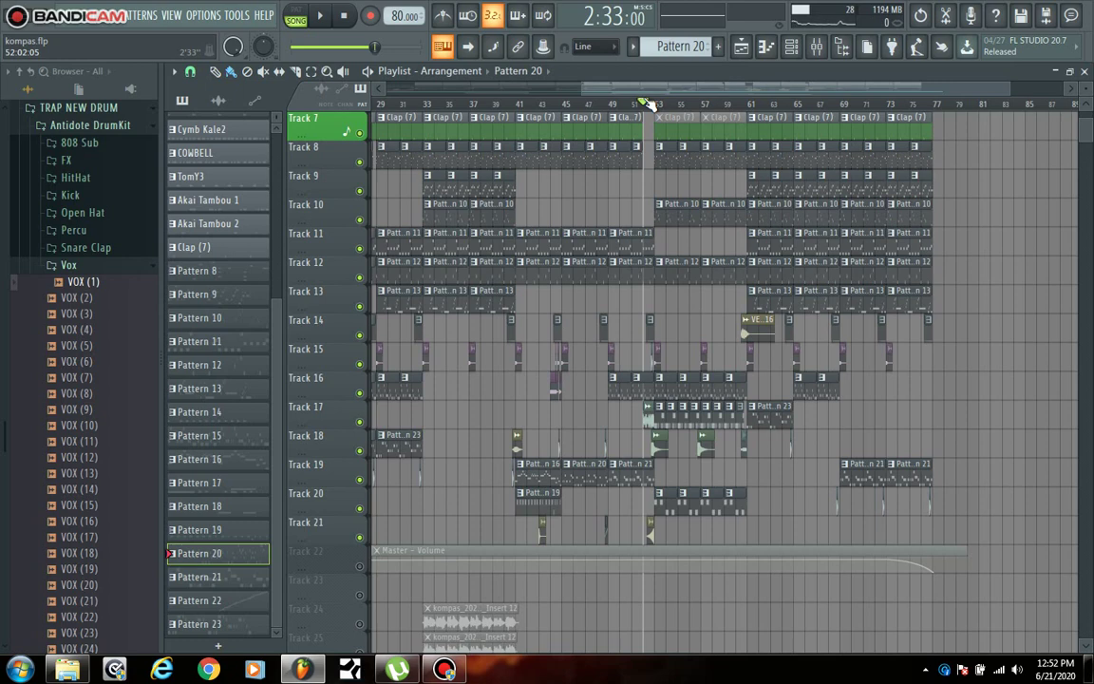
{"action": "key", "text": "space"}
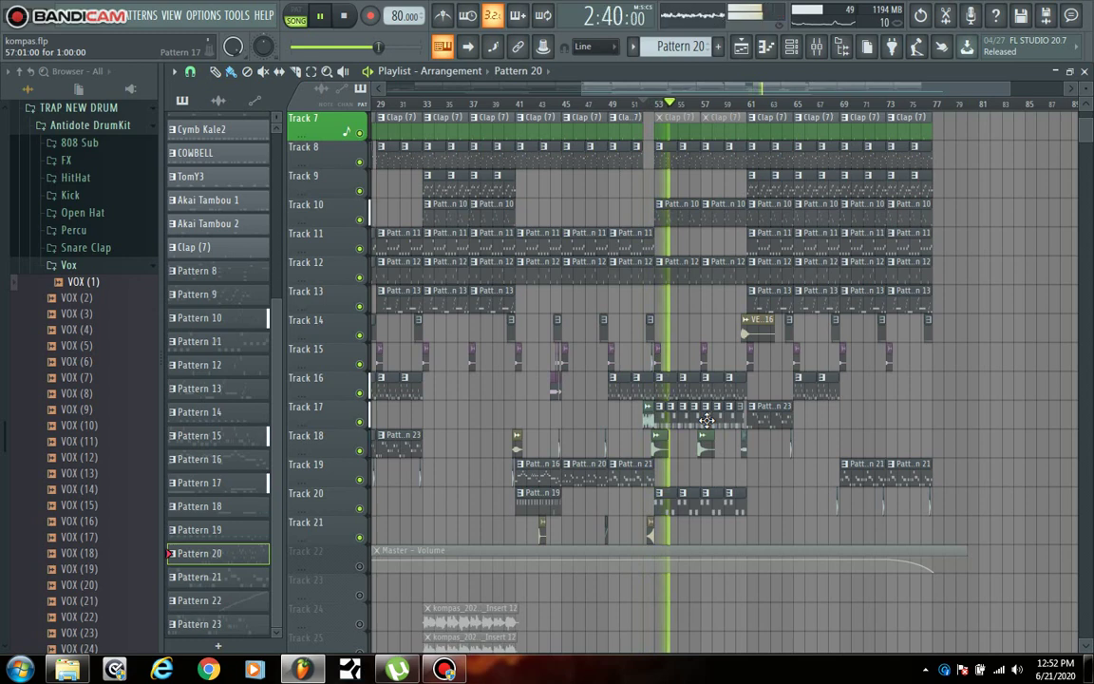
{"action": "key", "text": "space"}
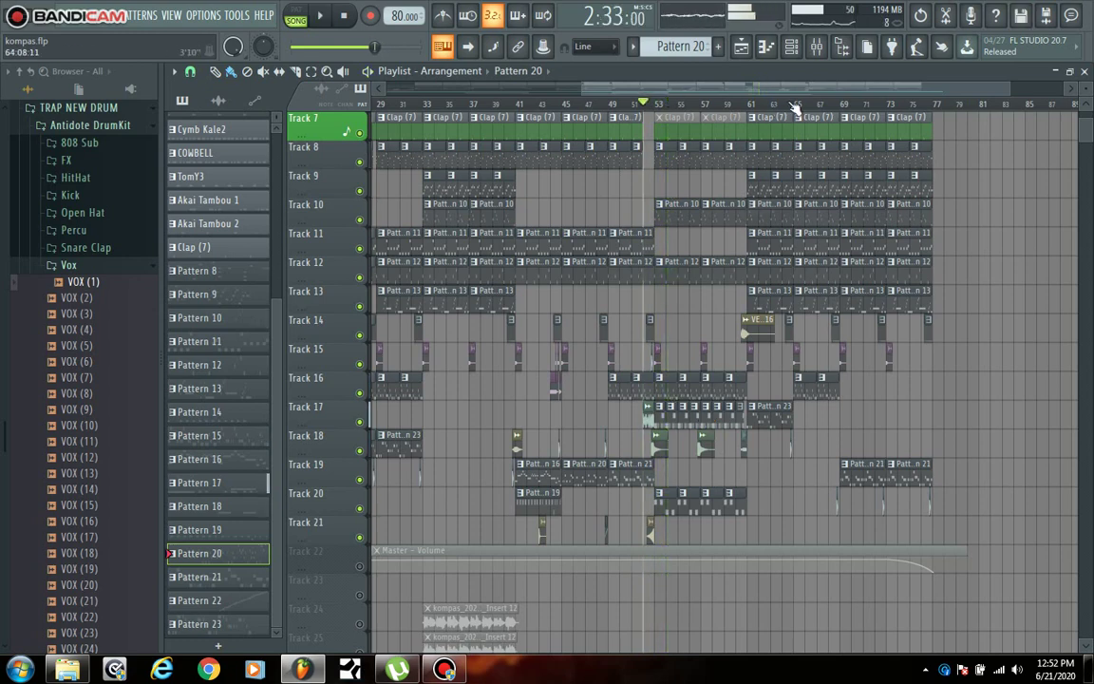
Open Pattern 18 from Track 20 and bring up its Sylenth1 instrument with the ARP Twisted Mind preset
{"action": "double_click", "coordinate": [668, 497]}
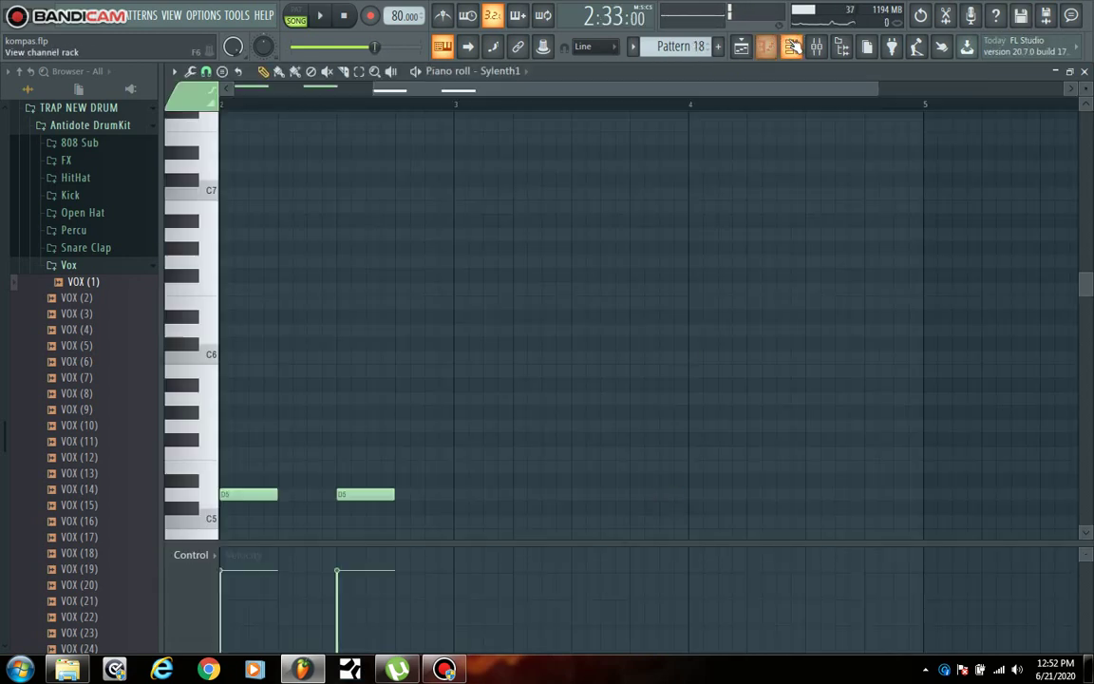
{"action": "key", "text": "F6"}
{"action": "left_click", "coordinate": [458, 412]}
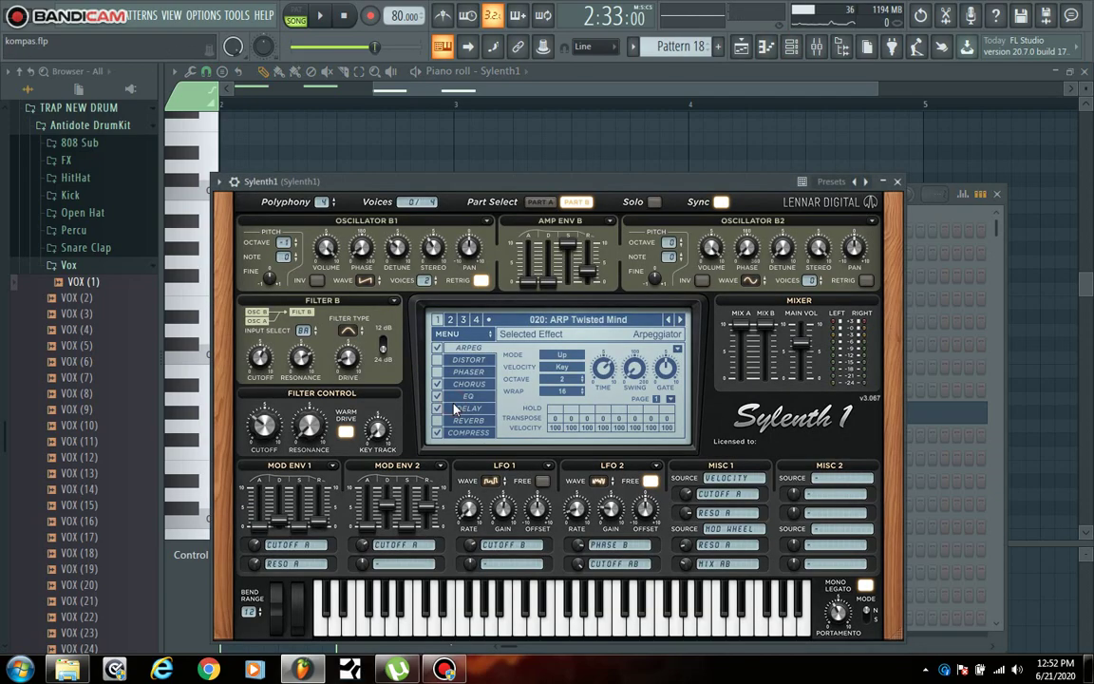
{"action": "left_click_drag", "start_coordinate": [647, 180], "coordinate": [667, 139]}
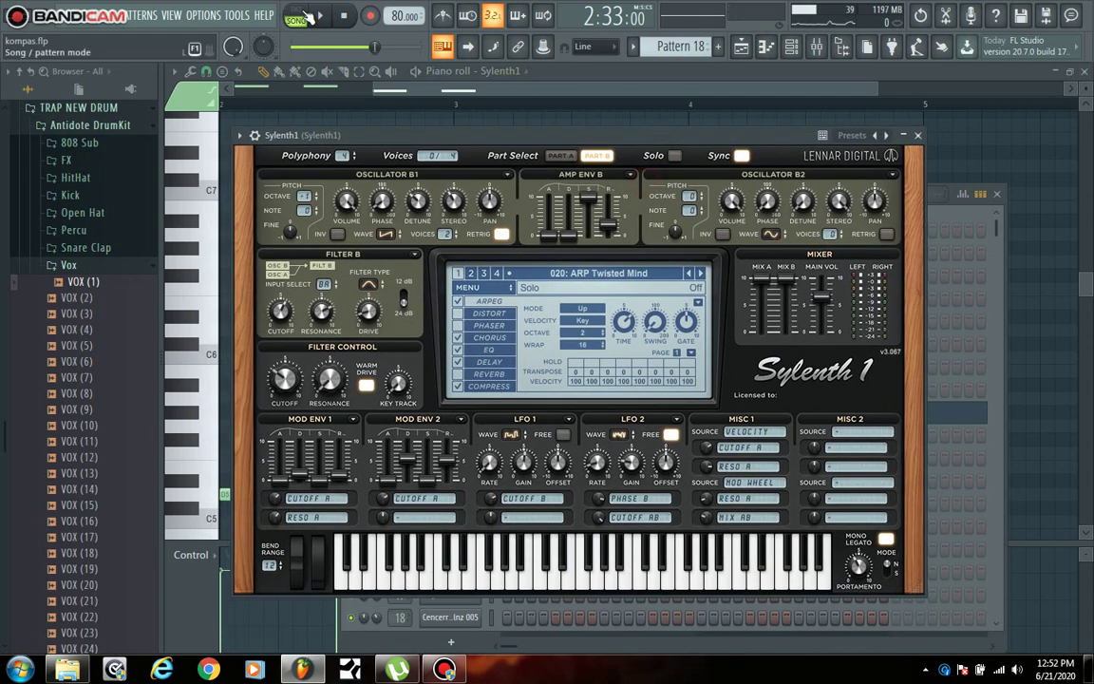
Play Pattern 18 on its own in pattern mode, stop it, and bring the channel rack in front of Sylenth1
{"action": "left_click", "coordinate": [297, 11]}
{"action": "left_click", "coordinate": [329, 15]}
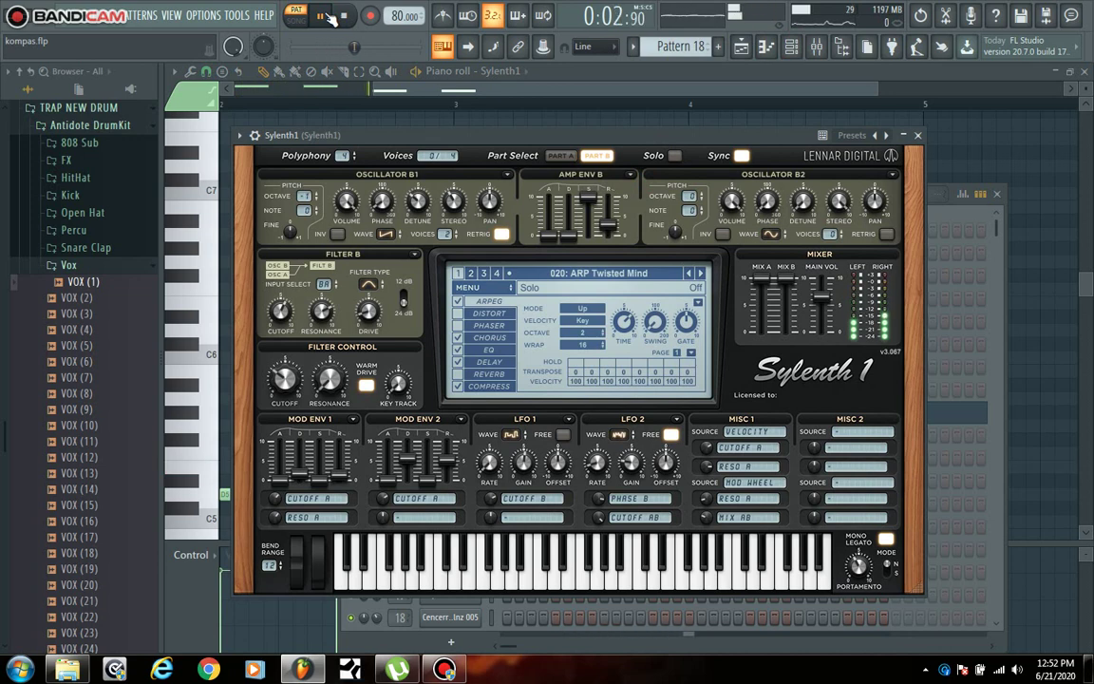
{"action": "left_click", "coordinate": [330, 17]}
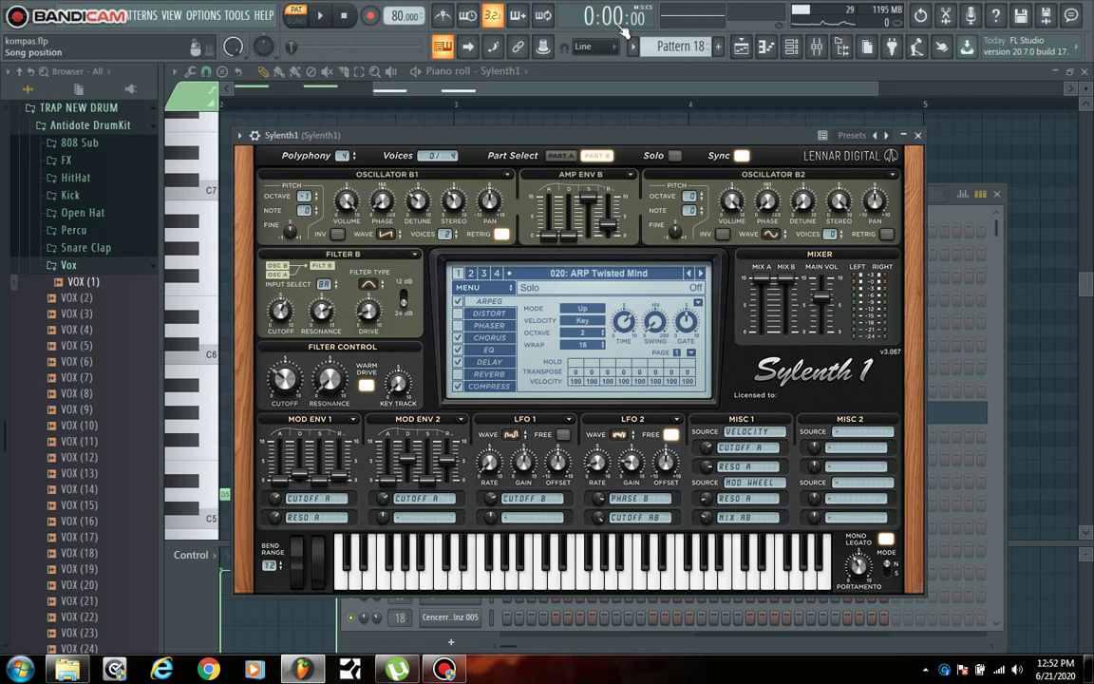
{"action": "left_click", "coordinate": [805, 48]}
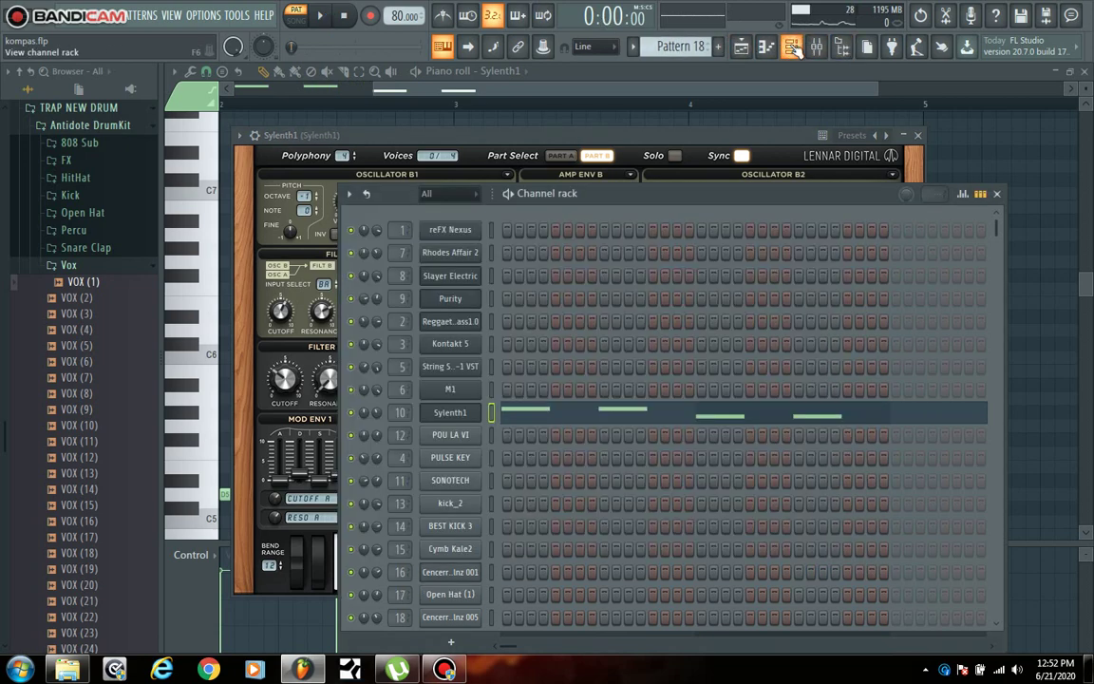
Open Pattern 17 from Track 17, show its kick, snare, percussion and 808 channels in the rack, and play it on its own
{"action": "left_click", "coordinate": [741, 47]}
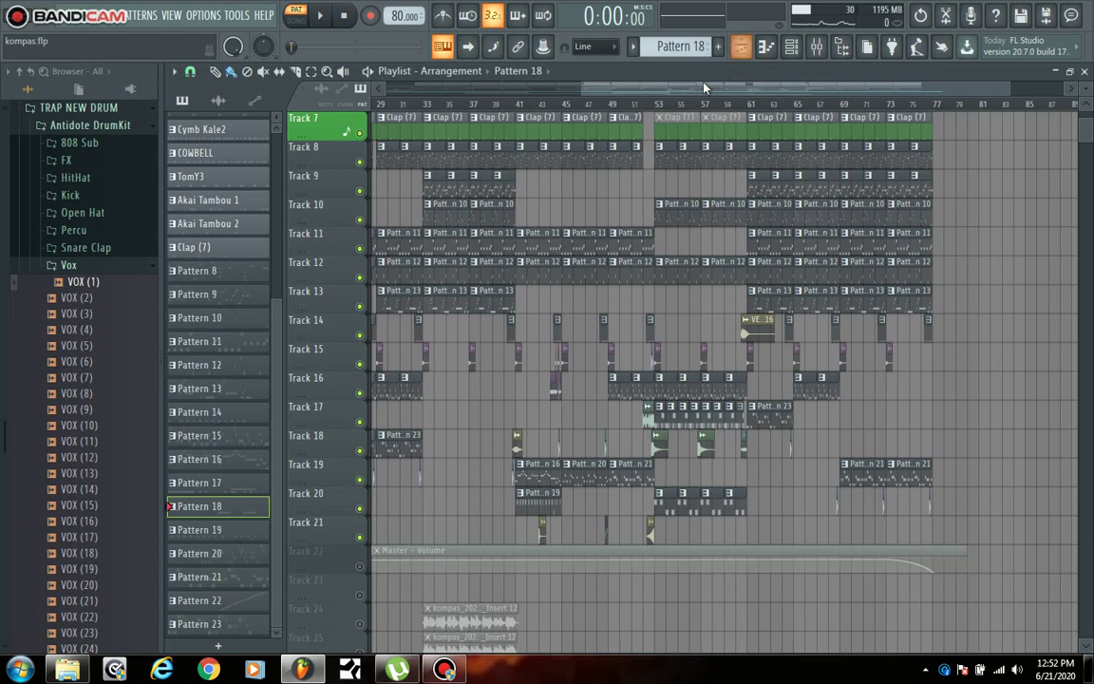
{"action": "left_click", "coordinate": [659, 420]}
{"action": "double_click", "coordinate": [659, 420]}
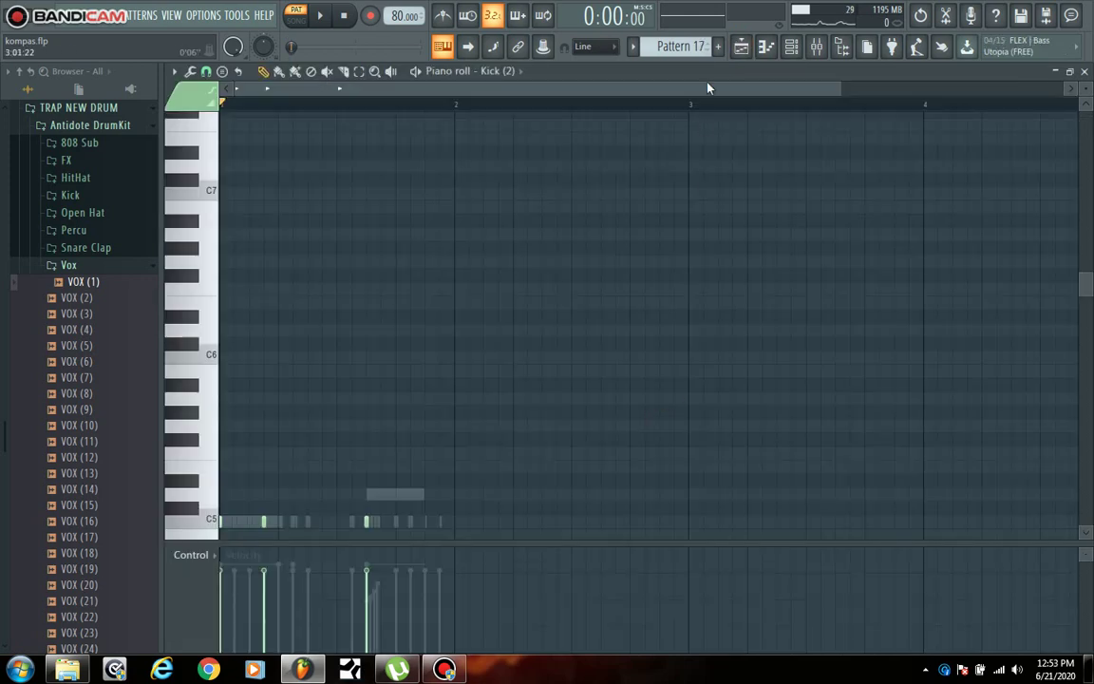
{"action": "left_click", "coordinate": [805, 48]}
{"action": "scroll", "coordinate": [667, 307], "scroll_direction": "down", "scroll_amount": 10}
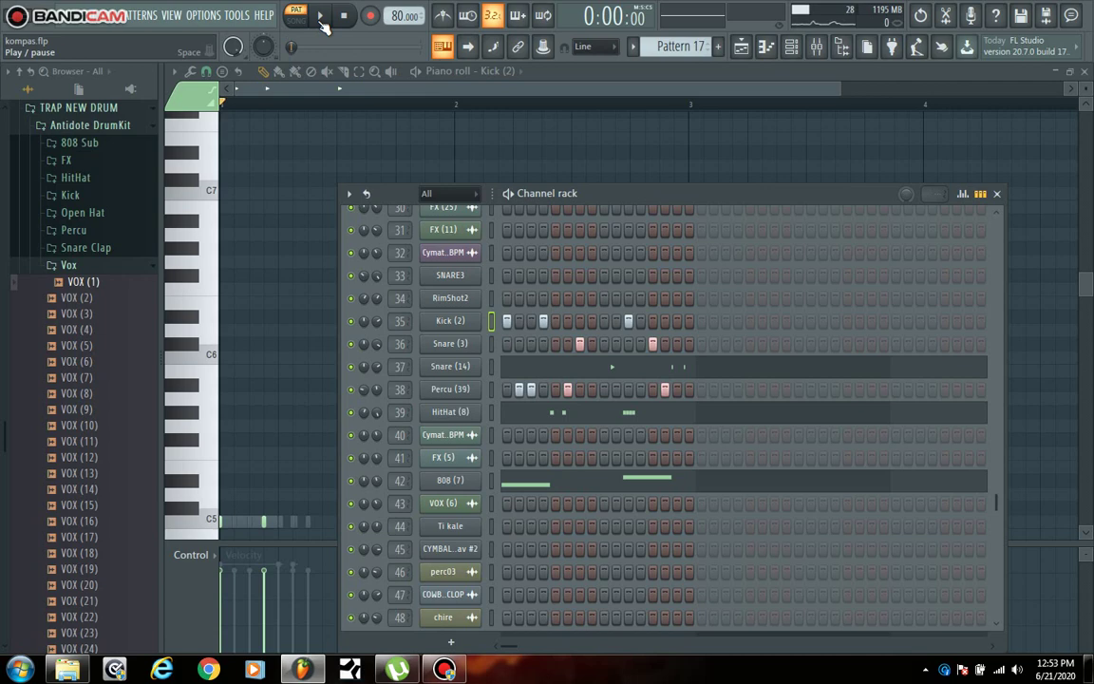
{"action": "left_click", "coordinate": [321, 20]}
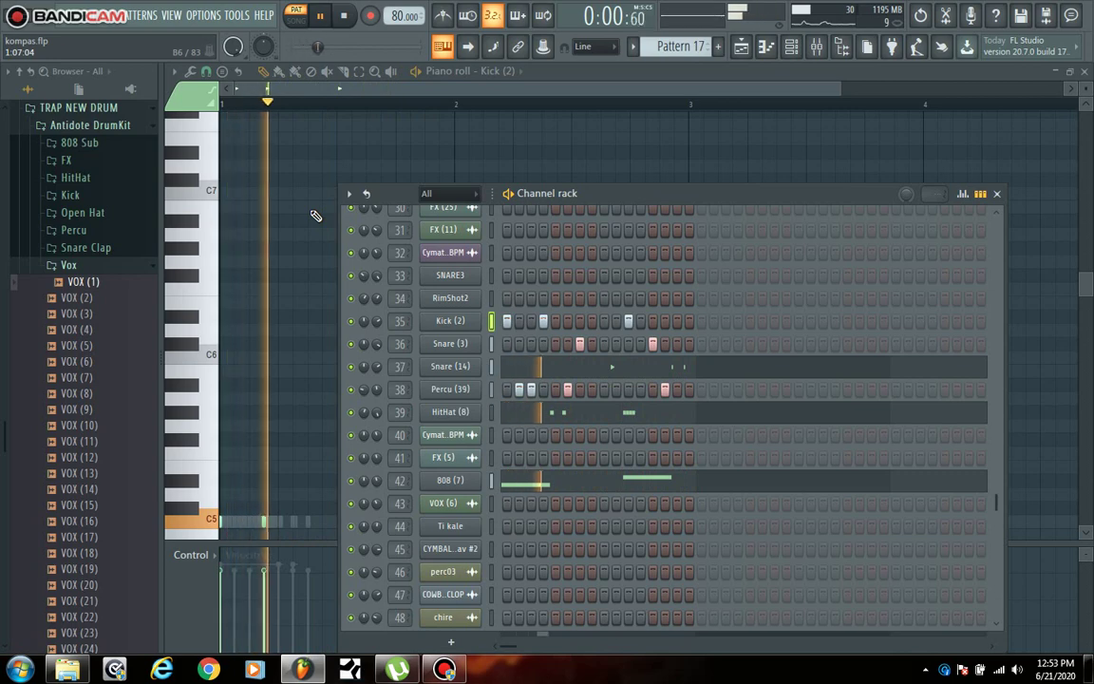
{"action": "key", "text": "space"}
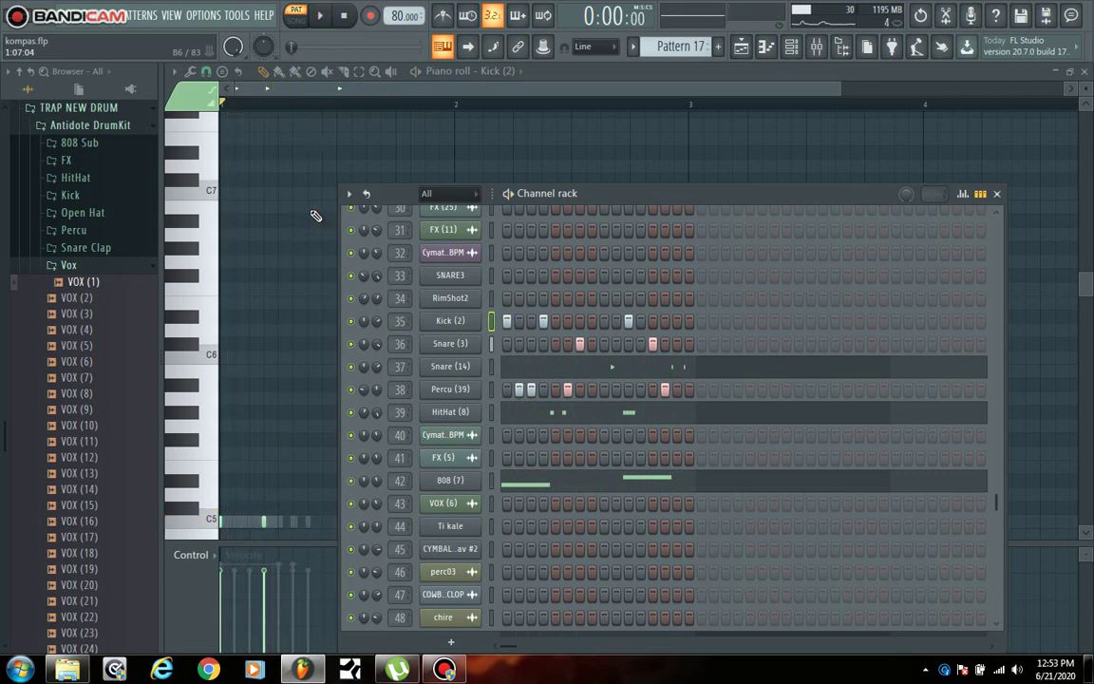
Return to the playlist, enlarge the timeline around bars 41 to 55, and play the song from bar 44
{"action": "key", "text": "F5"}
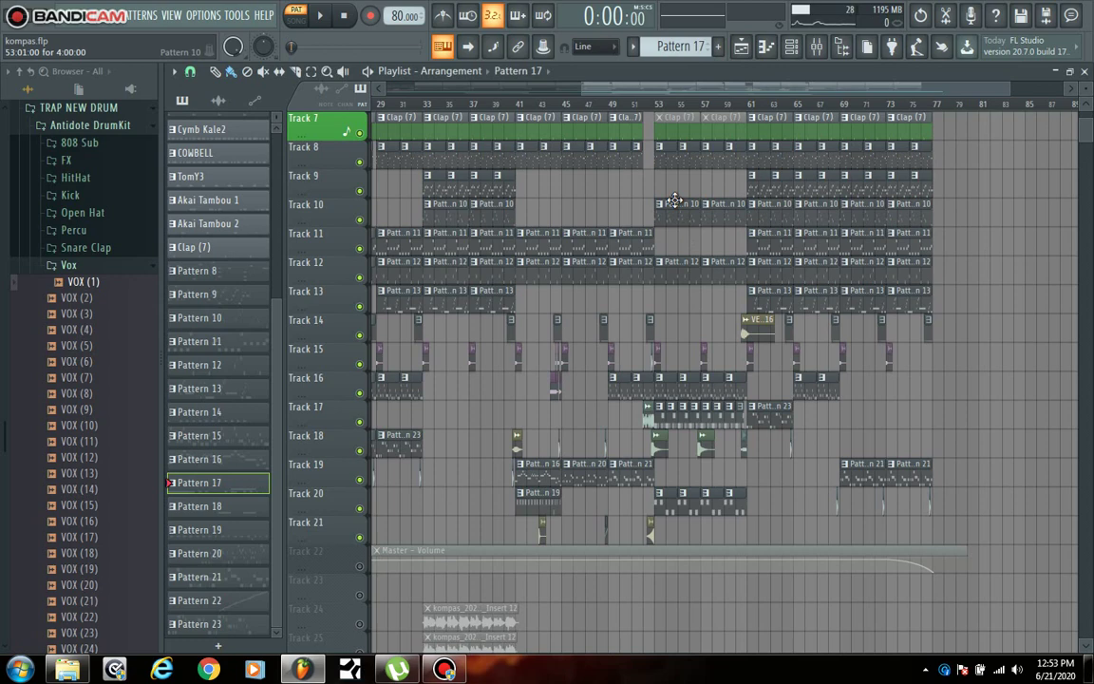
{"action": "scroll", "coordinate": [522, 107], "scroll_direction": "up", "scroll_amount": 5}
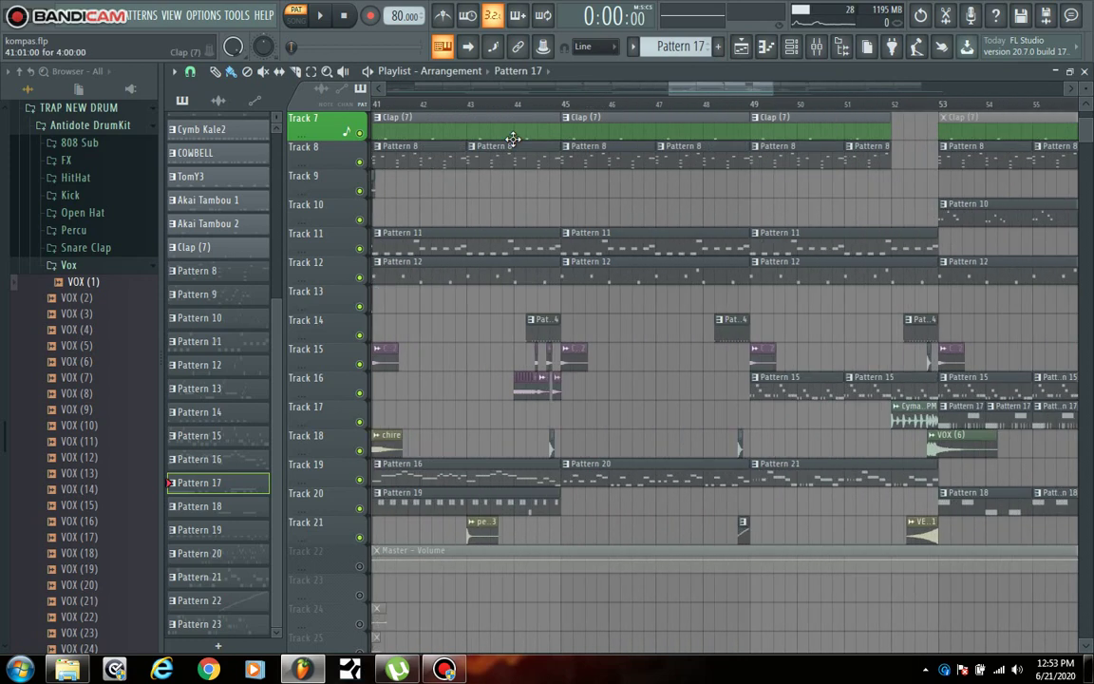
{"action": "left_click", "coordinate": [518, 103]}
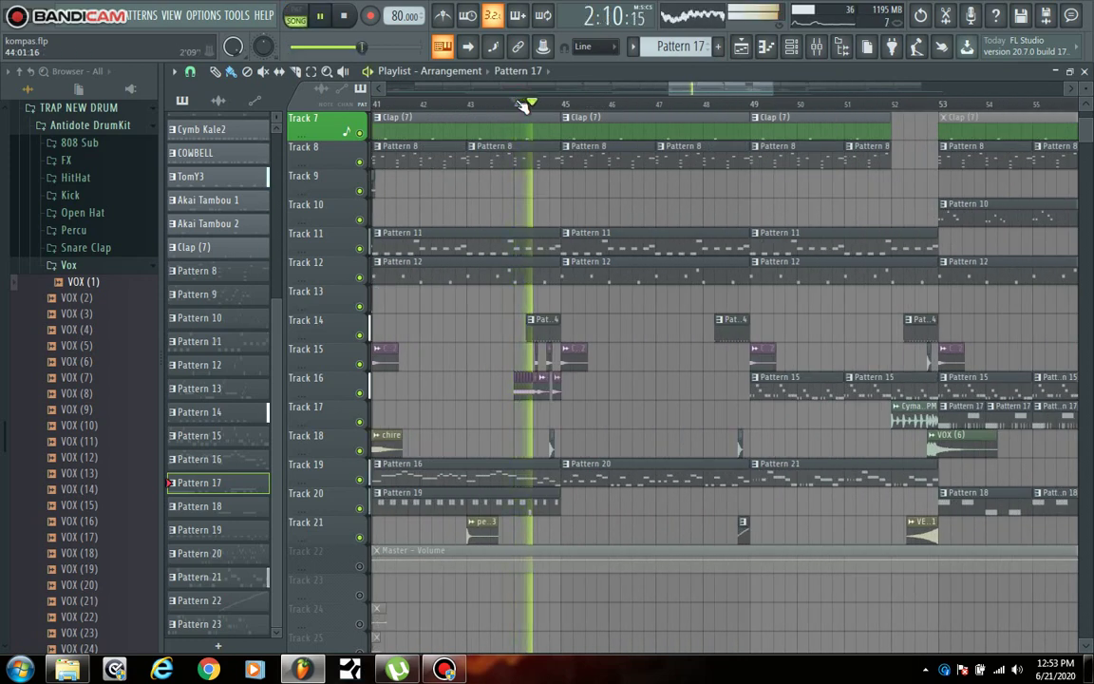
{"action": "key", "text": "space"}
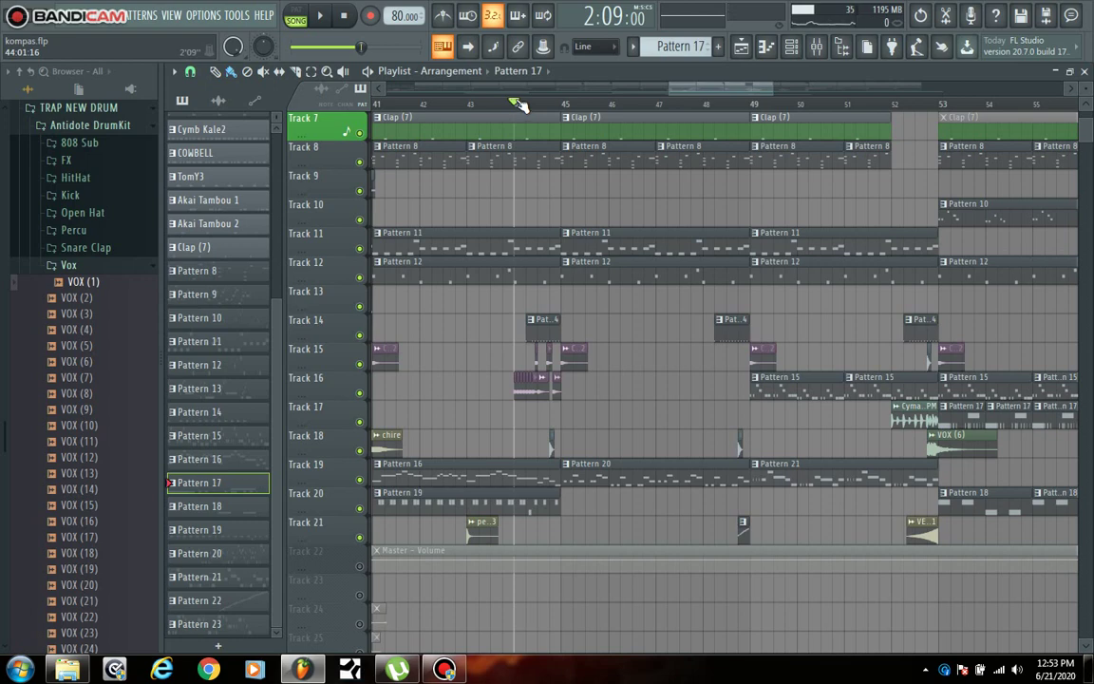
Open Pattern 14 from Track 14 and examine its cymbal, tom, snare and rimshot steps in the channel rack
{"action": "double_click", "coordinate": [533, 323]}
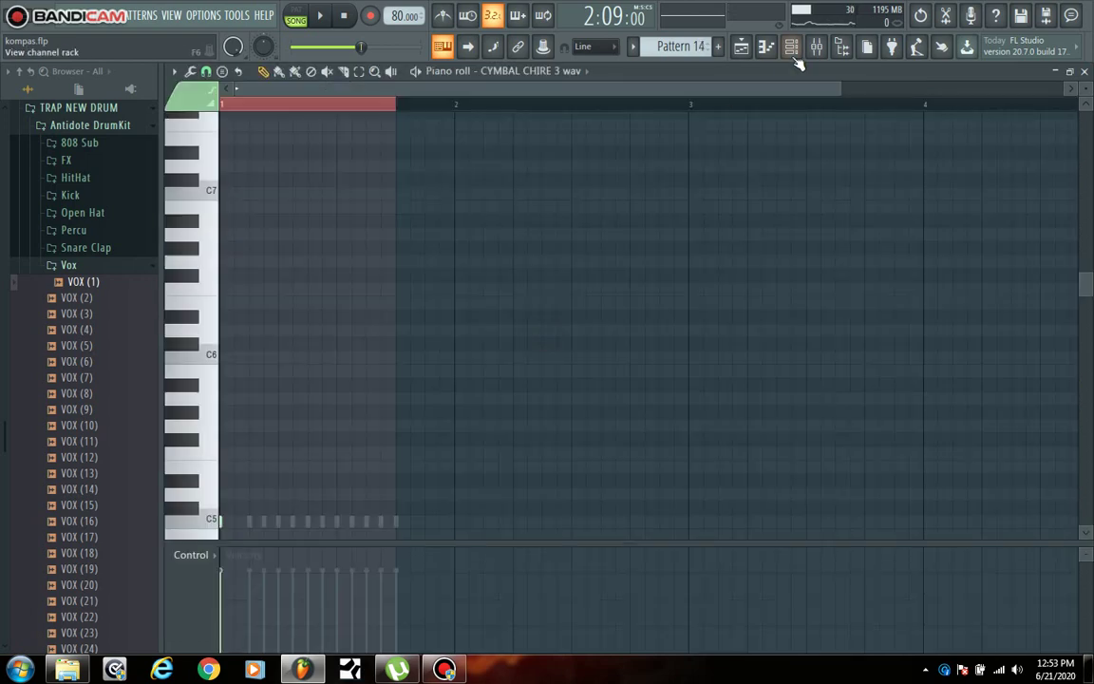
{"action": "key", "text": "F6"}
{"action": "scroll", "coordinate": [518, 313], "scroll_direction": "up", "scroll_amount": 4}
{"action": "scroll", "coordinate": [517, 310], "scroll_direction": "up", "scroll_amount": 4}
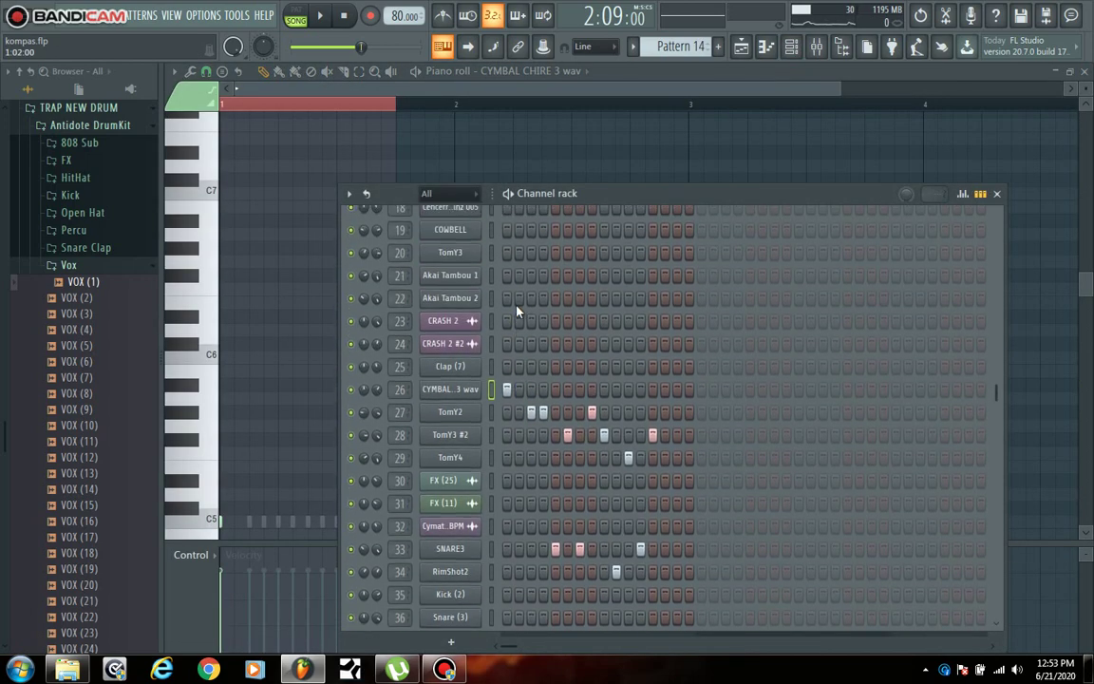
{"action": "scroll", "coordinate": [517, 309], "scroll_direction": "down", "scroll_amount": 3}
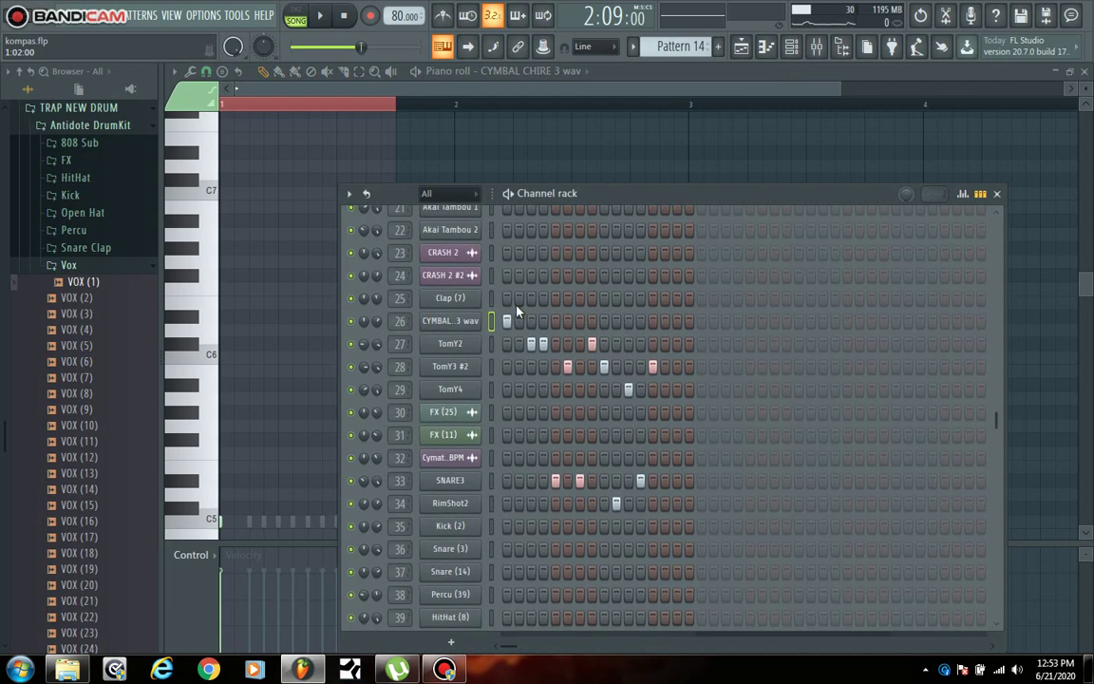
Play Pattern 14 on its own in pattern mode, then stop playback
{"action": "left_click", "coordinate": [297, 12]}
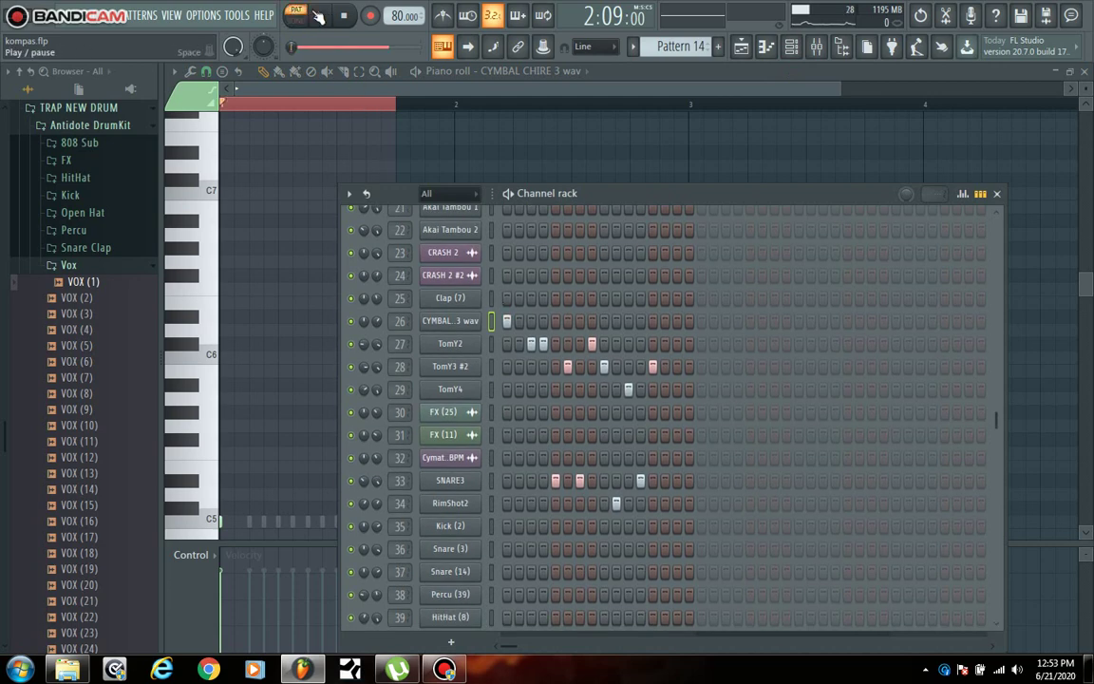
{"action": "left_click", "coordinate": [319, 16]}
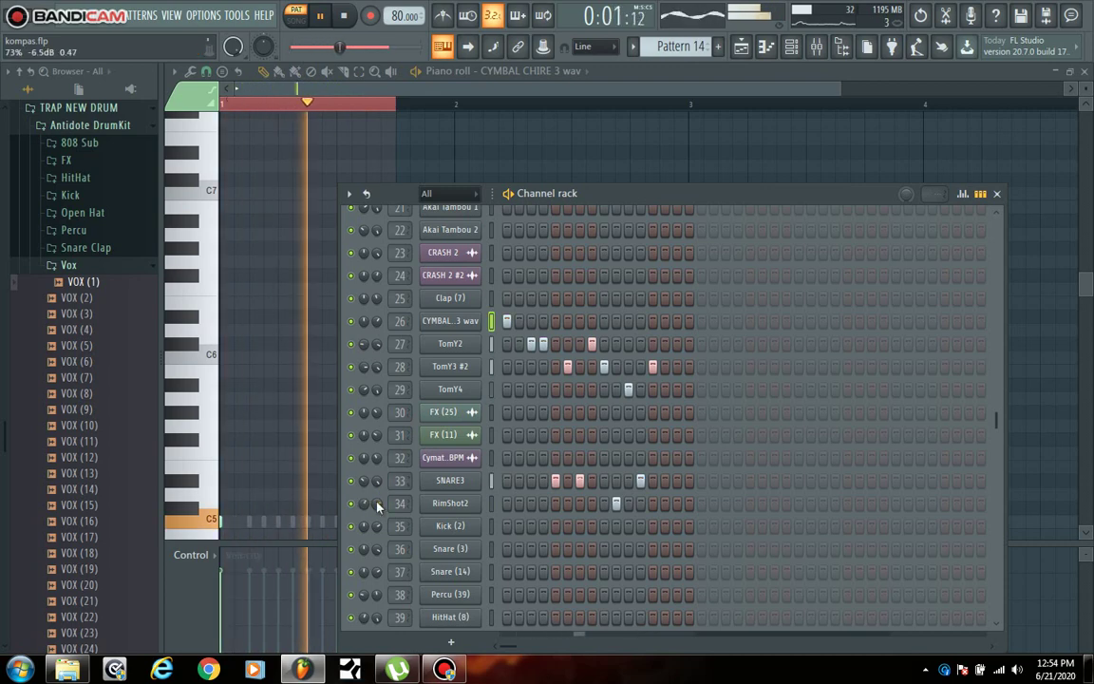
{"action": "key", "text": "space"}
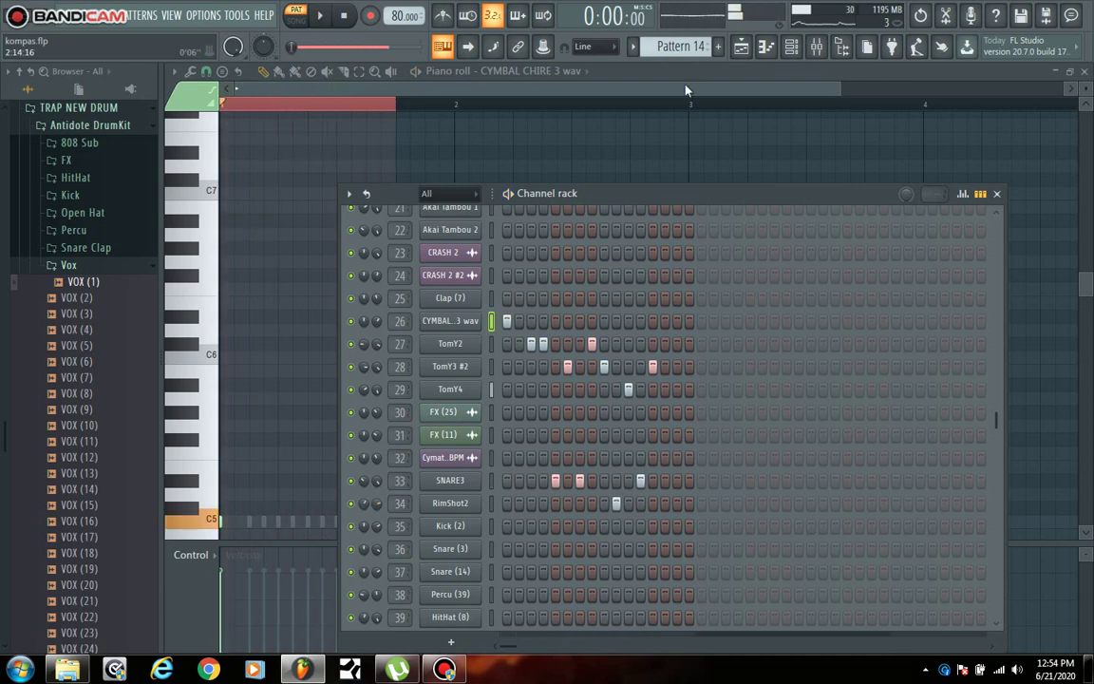
Return to the playlist, zoom in on the CRASH 2 and Pattern 14 fill, and play the song from bar 44
{"action": "left_click", "coordinate": [741, 49]}
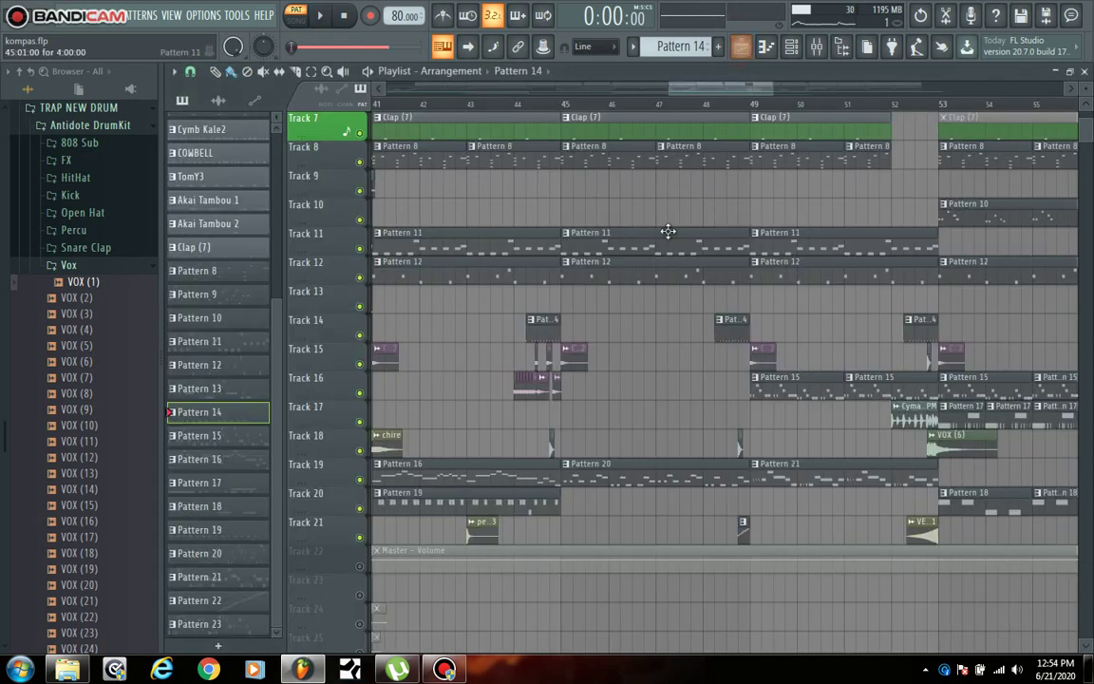
{"action": "left_click", "coordinate": [514, 105]}
{"action": "scroll", "coordinate": [515, 106], "scroll_direction": "up", "scroll_amount": 3}
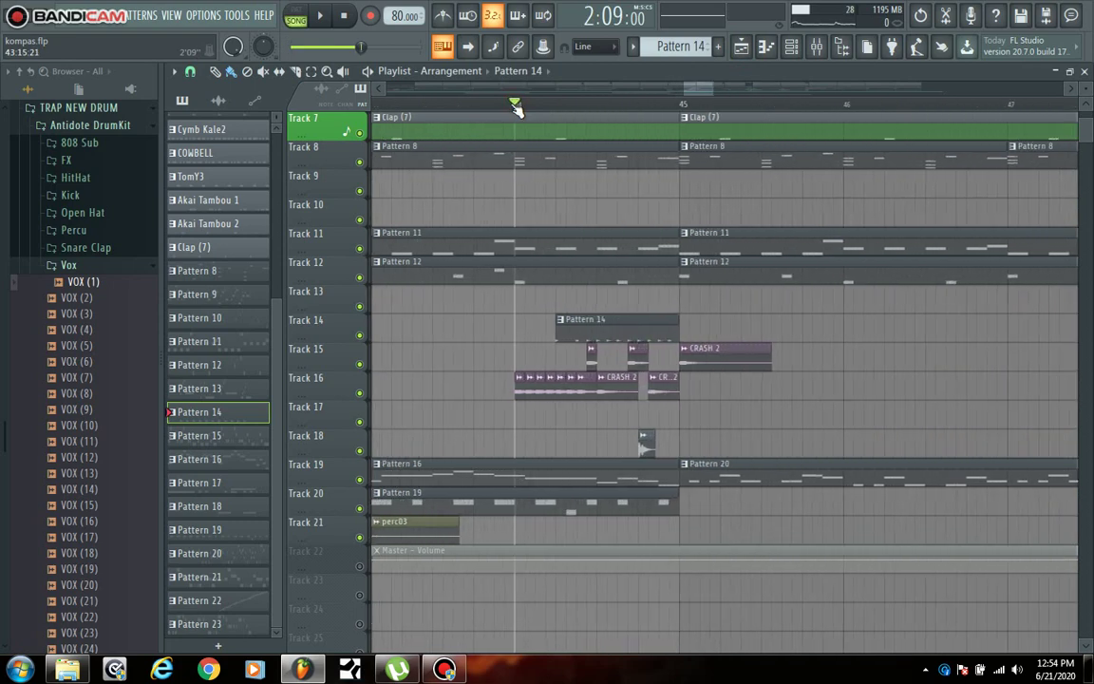
{"action": "key", "text": "space"}
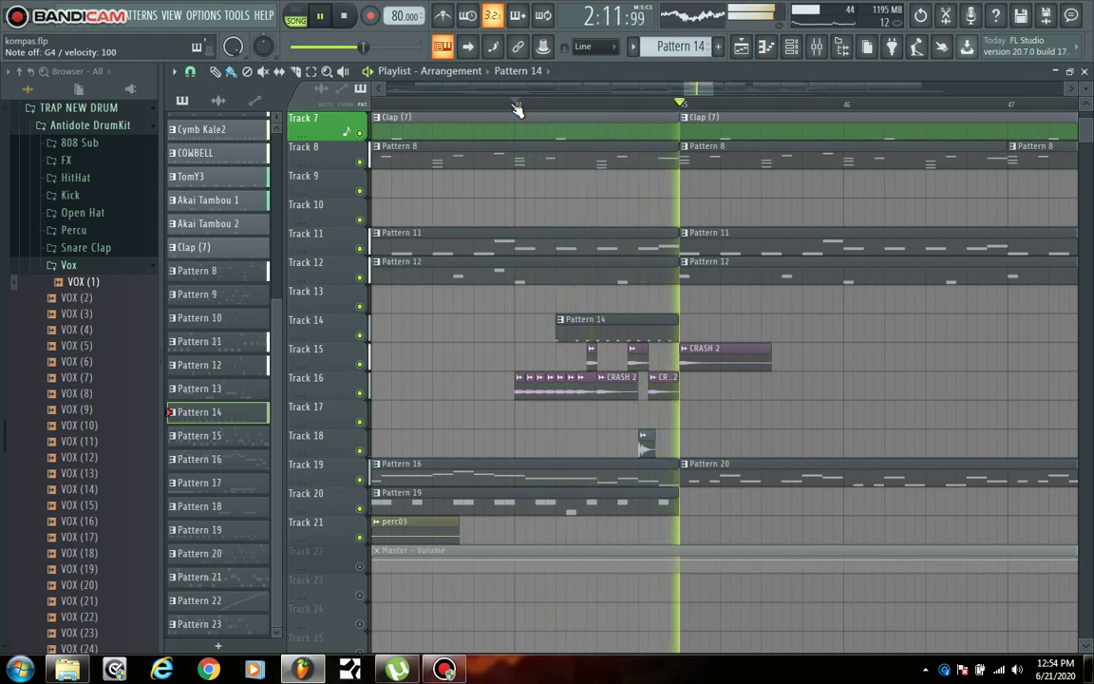
{"action": "scroll", "coordinate": [514, 107], "scroll_direction": "down", "scroll_amount": 1}
{"action": "key", "text": "space"}
Widen the playlist view to show the arrangement from the Cymb Kale2 track down to Track 20
{"action": "scroll", "coordinate": [515, 108], "scroll_direction": "down", "scroll_amount": 3}
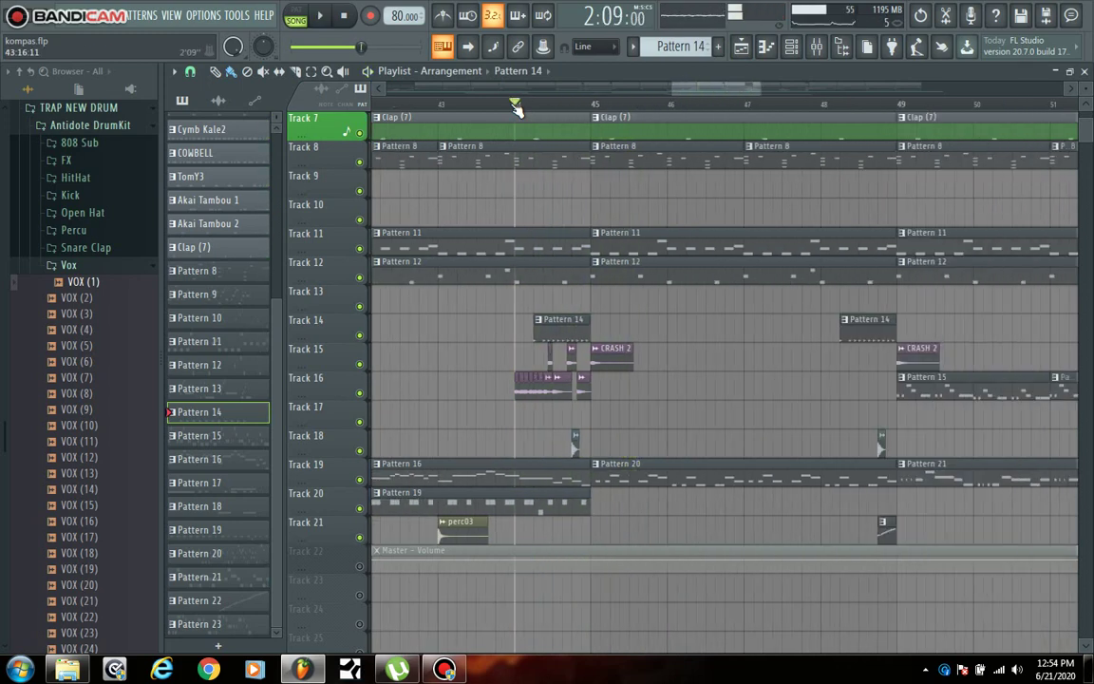
{"action": "scroll", "coordinate": [518, 108], "scroll_direction": "down", "scroll_amount": 4}
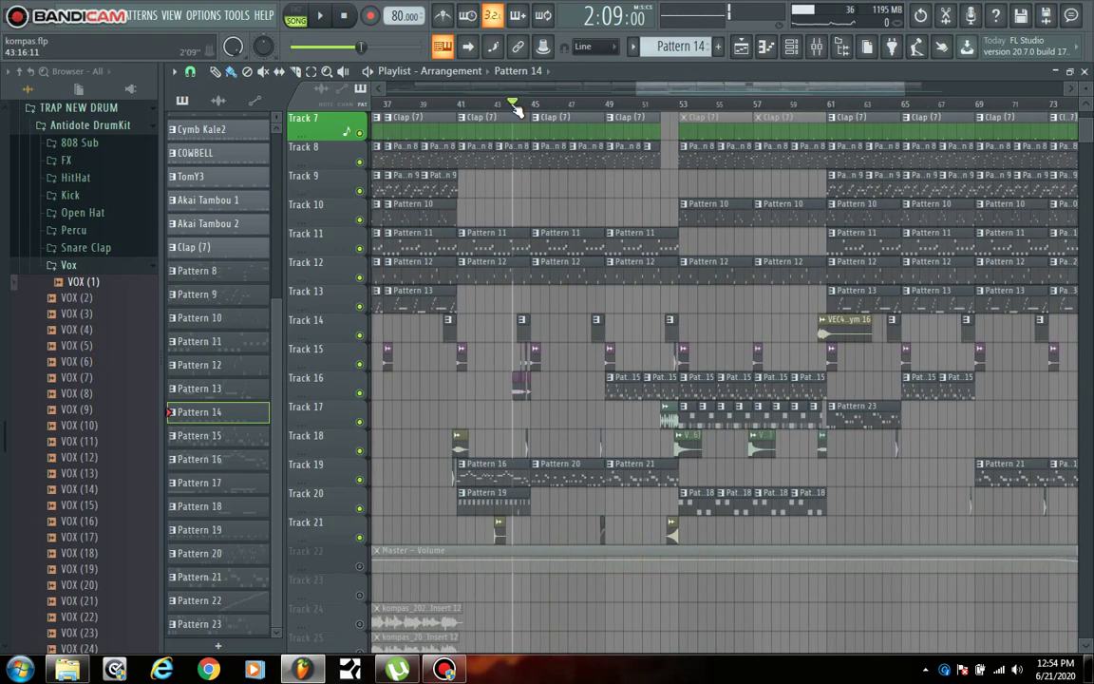
{"action": "scroll", "coordinate": [731, 306], "scroll_direction": "up", "scroll_amount": 3}
{"action": "scroll", "coordinate": [728, 304], "scroll_direction": "down", "scroll_amount": 3}
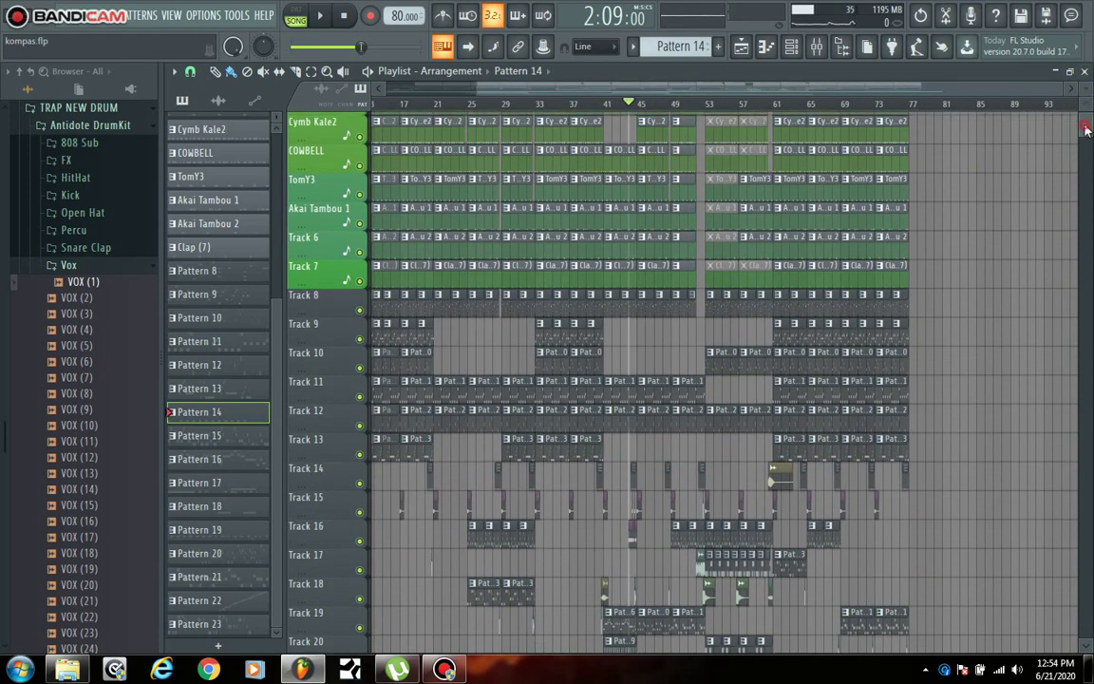